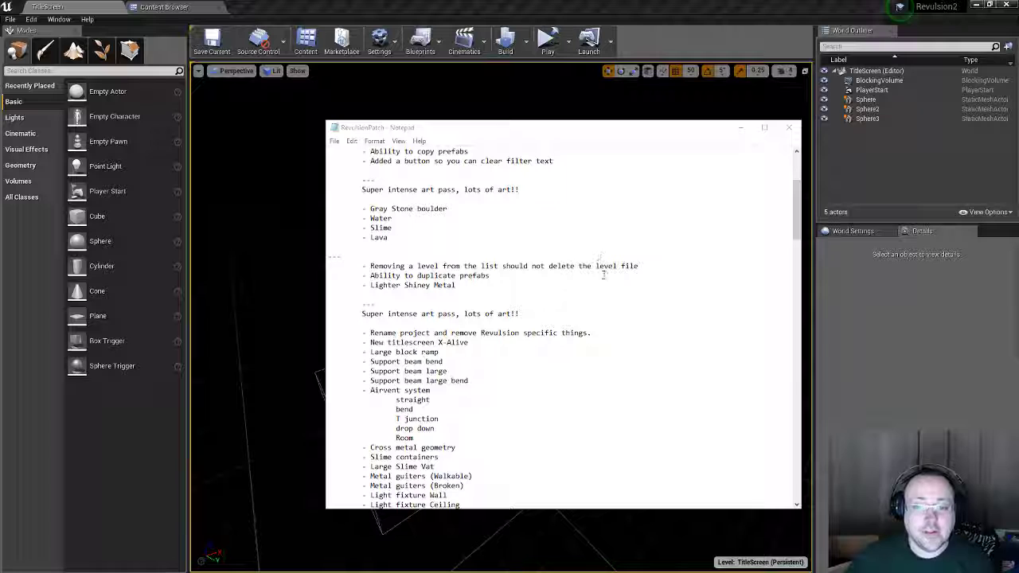
Switch to the web browser and examine the Patreon creator page's introduction, links and membership tiers
{"action": "scroll", "coordinate": [593, 298], "scroll_direction": "up", "scroll_amount": 5}
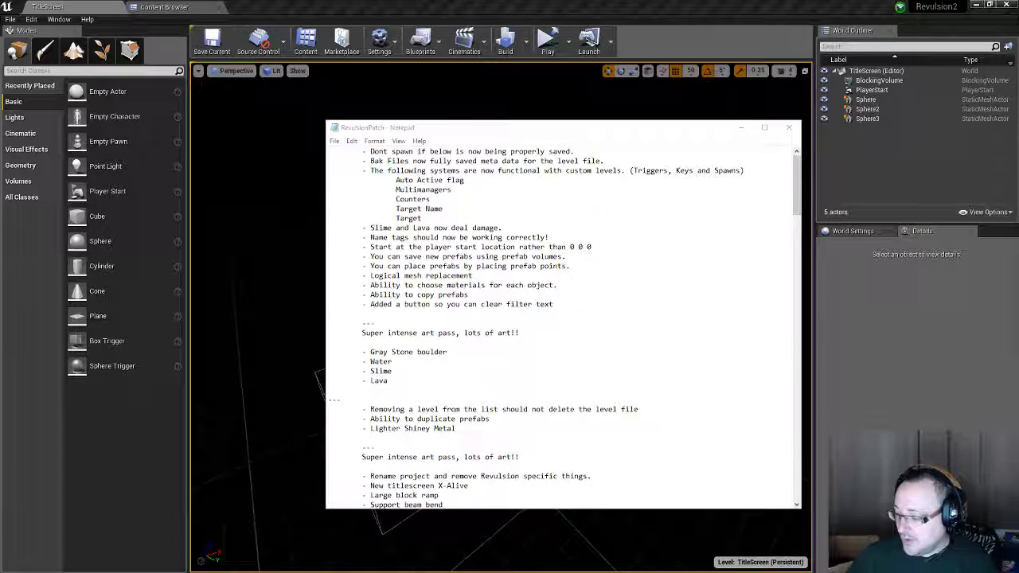
{"action": "key", "text": "alt+Tab"}
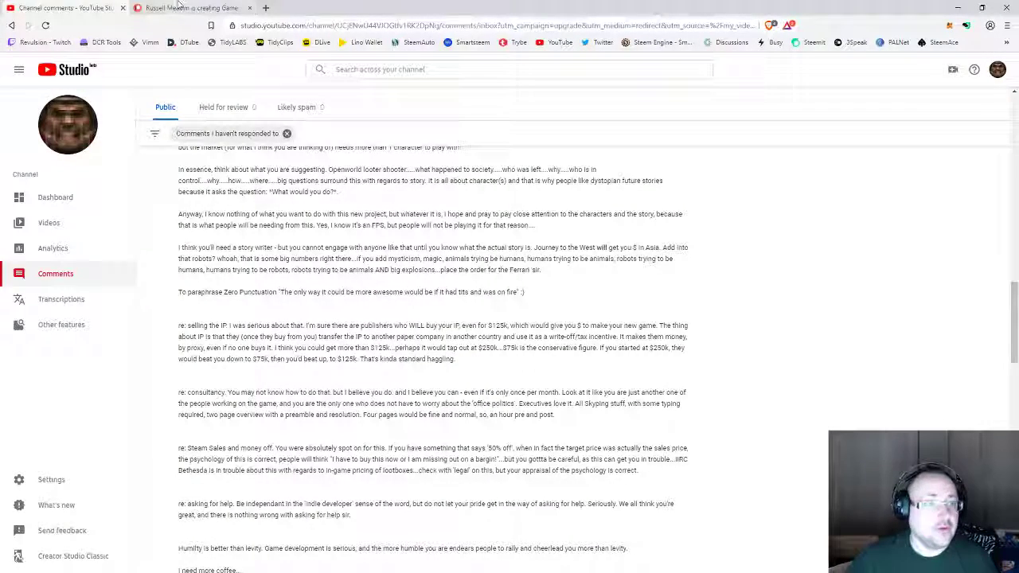
{"action": "left_click", "coordinate": [183, 6]}
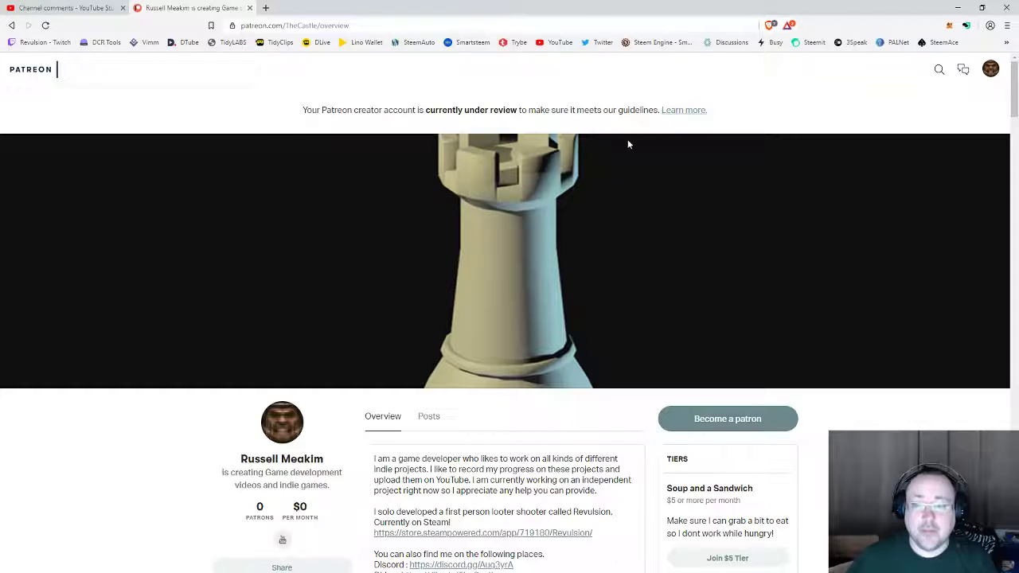
{"action": "scroll", "coordinate": [170, 233], "scroll_direction": "down", "scroll_amount": 2}
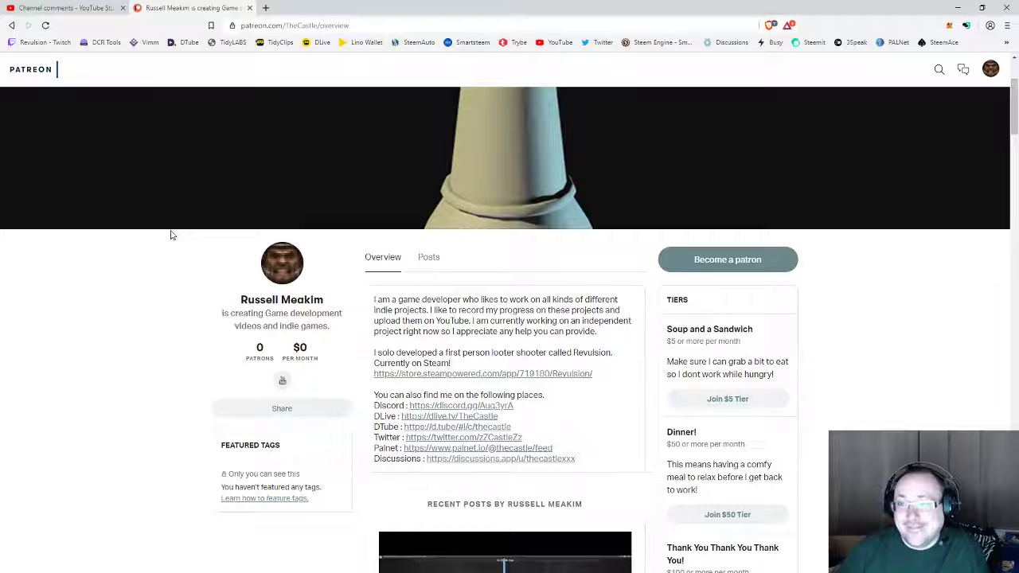
{"action": "scroll", "coordinate": [159, 296], "scroll_direction": "down", "scroll_amount": 2}
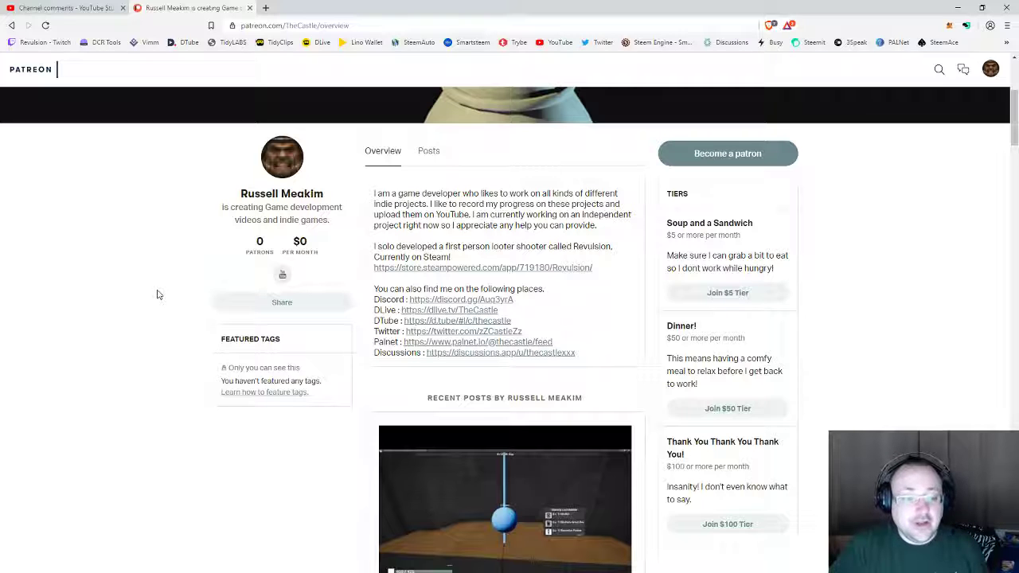
{"action": "scroll", "coordinate": [149, 288], "scroll_direction": "up", "scroll_amount": 3}
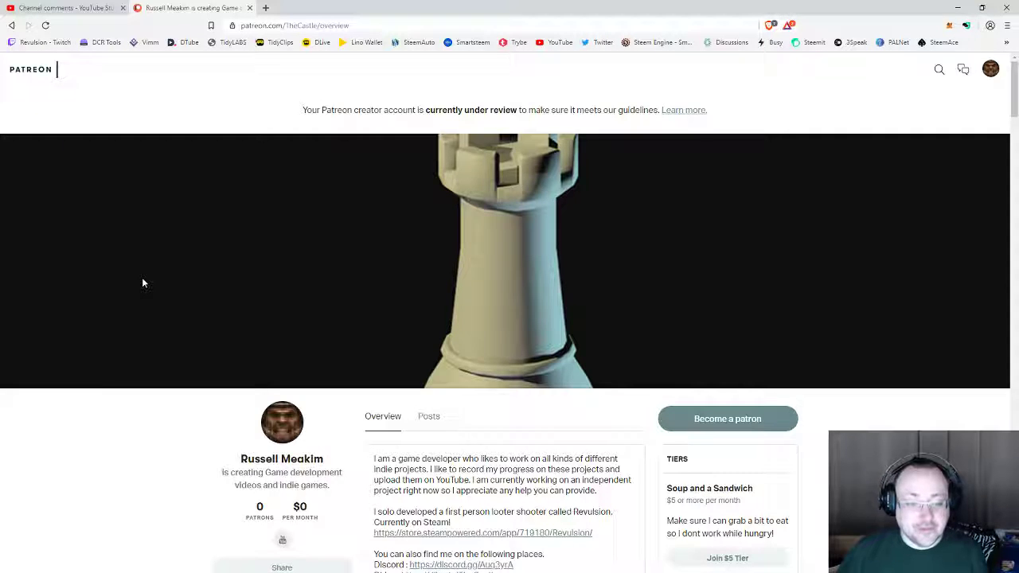
{"action": "scroll", "coordinate": [142, 282], "scroll_direction": "down", "scroll_amount": 4}
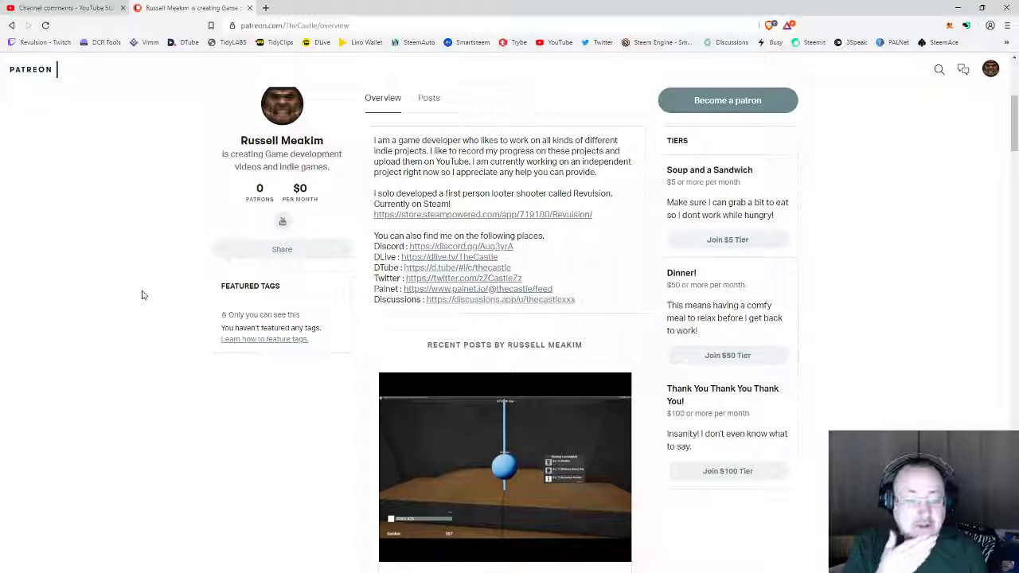
{"action": "scroll", "coordinate": [143, 296], "scroll_direction": "up", "scroll_amount": 4}
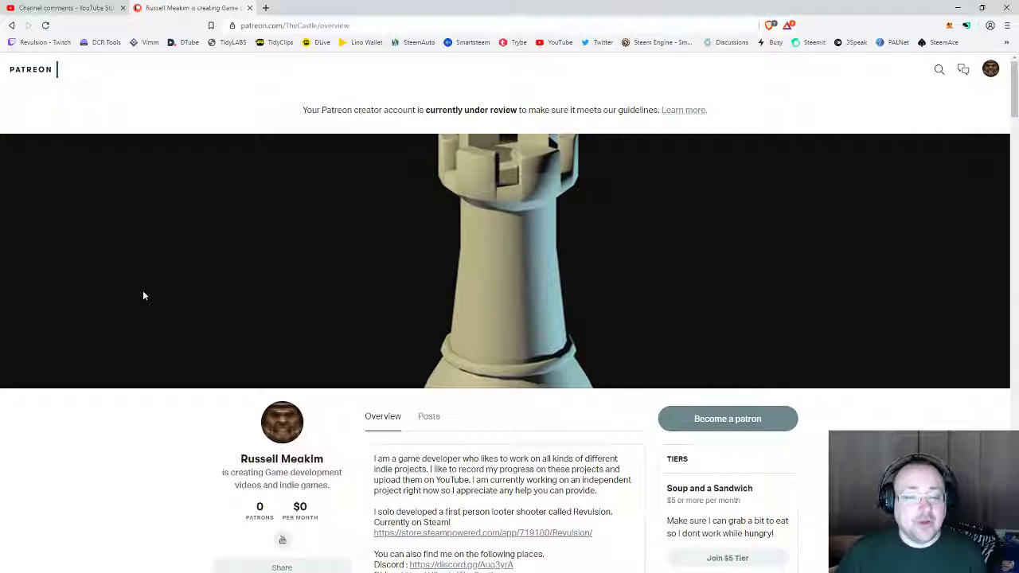
{"action": "scroll", "coordinate": [143, 296], "scroll_direction": "down", "scroll_amount": 3}
{"action": "scroll", "coordinate": [143, 295], "scroll_direction": "down", "scroll_amount": 1}
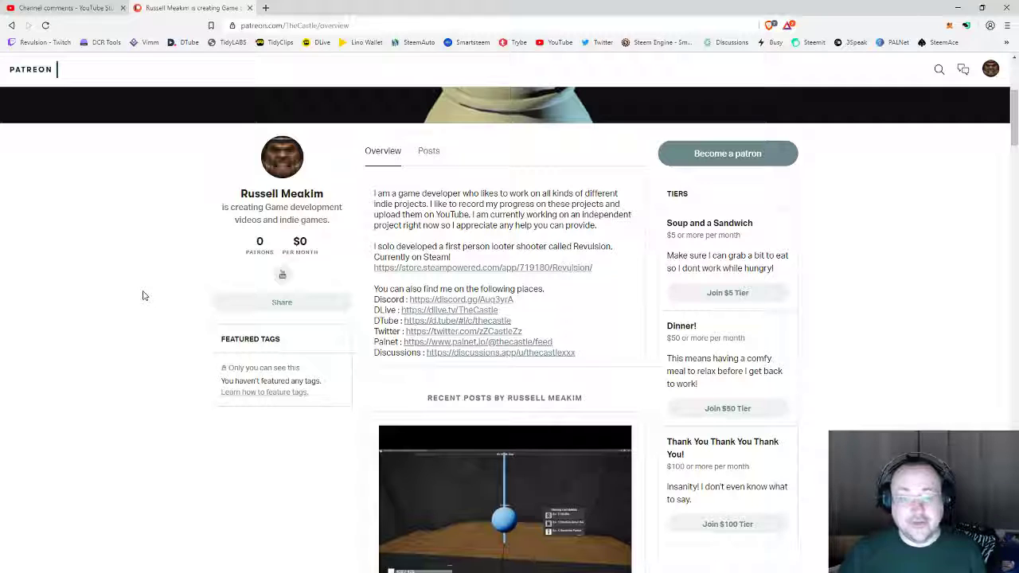
Look through the recent posts on the Patreon page and return to its header
{"action": "scroll", "coordinate": [145, 295], "scroll_direction": "down", "scroll_amount": 2}
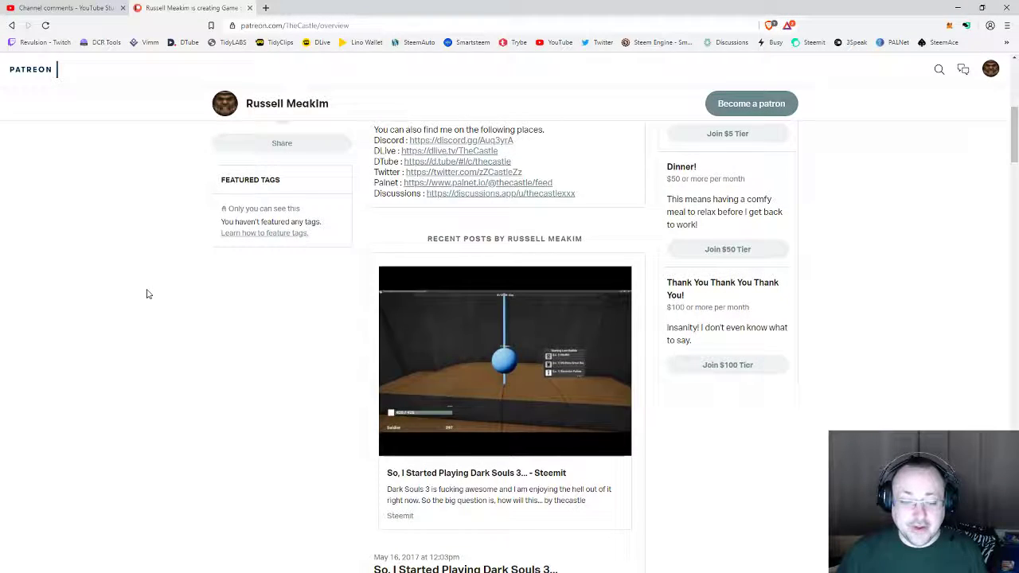
{"action": "scroll", "coordinate": [147, 295], "scroll_direction": "down", "scroll_amount": 4}
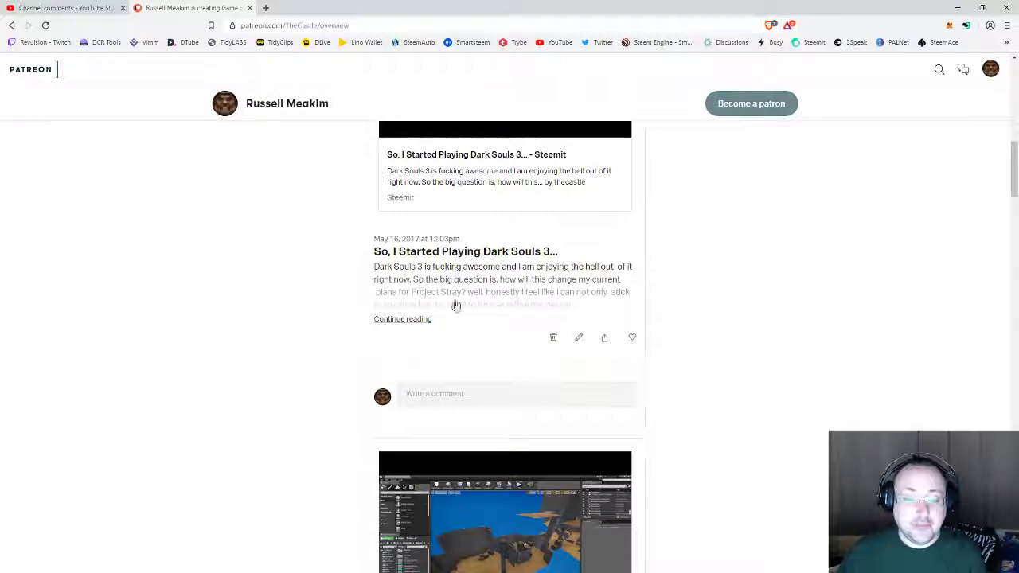
{"action": "scroll", "coordinate": [262, 311], "scroll_direction": "up", "scroll_amount": 1}
{"action": "scroll", "coordinate": [262, 310], "scroll_direction": "down", "scroll_amount": 4}
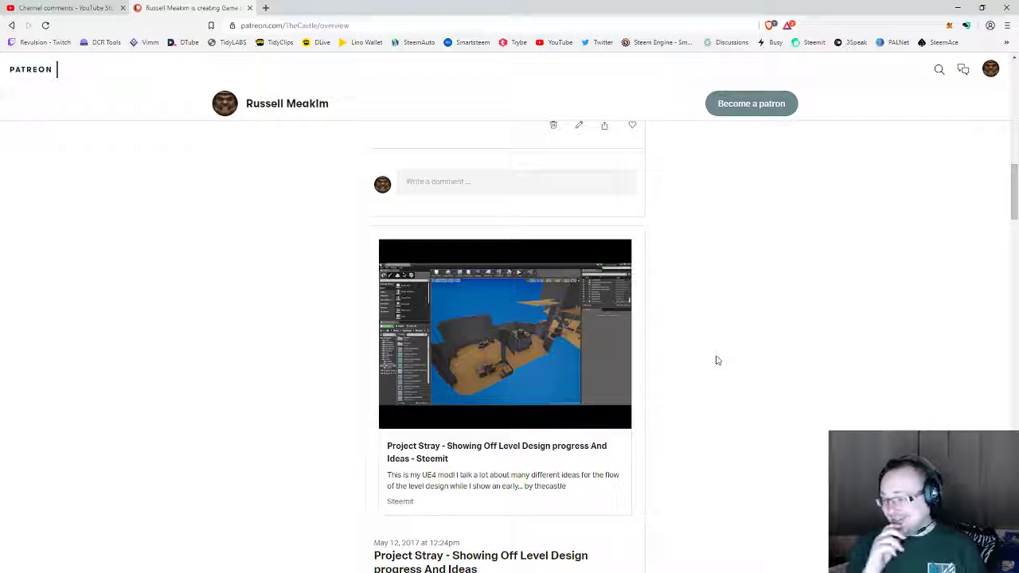
{"action": "scroll", "coordinate": [685, 366], "scroll_direction": "up", "scroll_amount": 5}
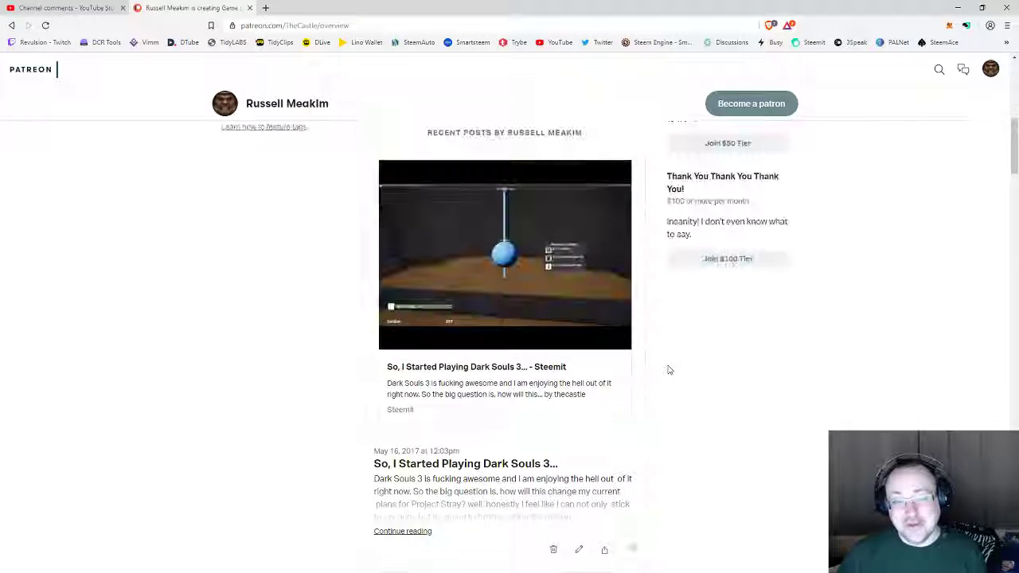
{"action": "scroll", "coordinate": [666, 368], "scroll_direction": "up", "scroll_amount": 5}
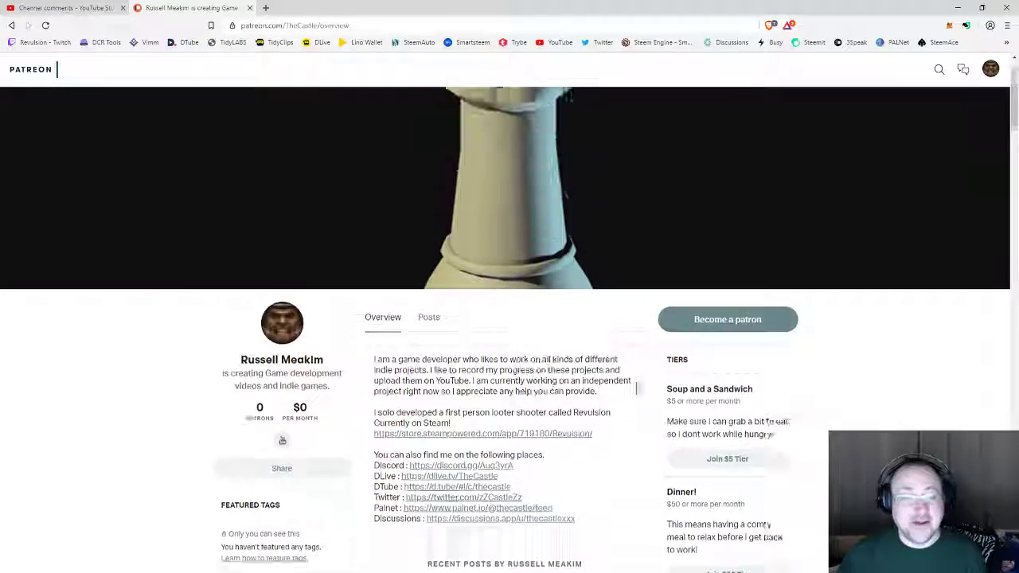
{"action": "scroll", "coordinate": [636, 388], "scroll_direction": "up", "scroll_amount": 2}
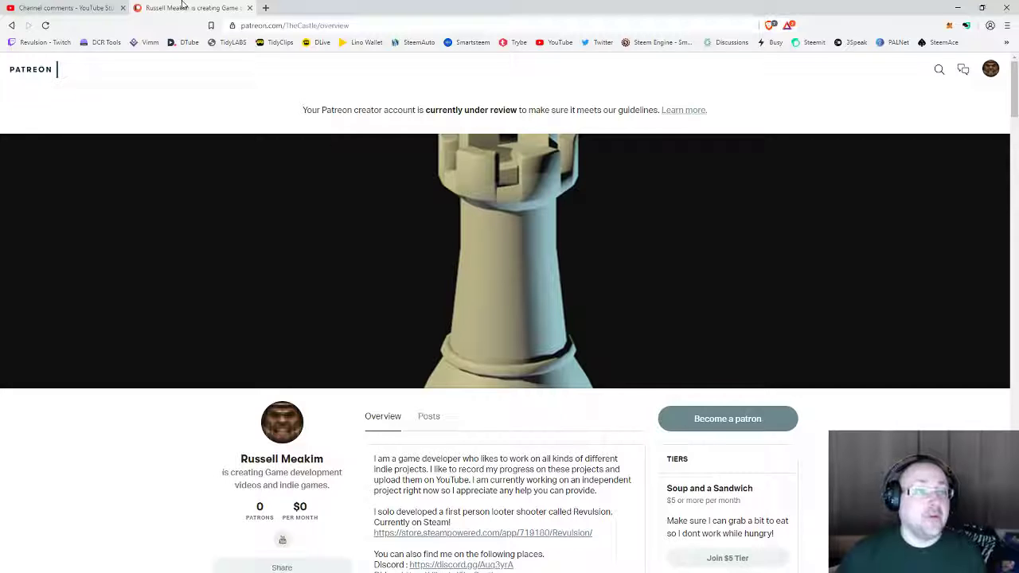
View the long unanswered comment in YouTube Studio from its beginning, and return to the RevulsionPatch notes
{"action": "left_click", "coordinate": [58, 7]}
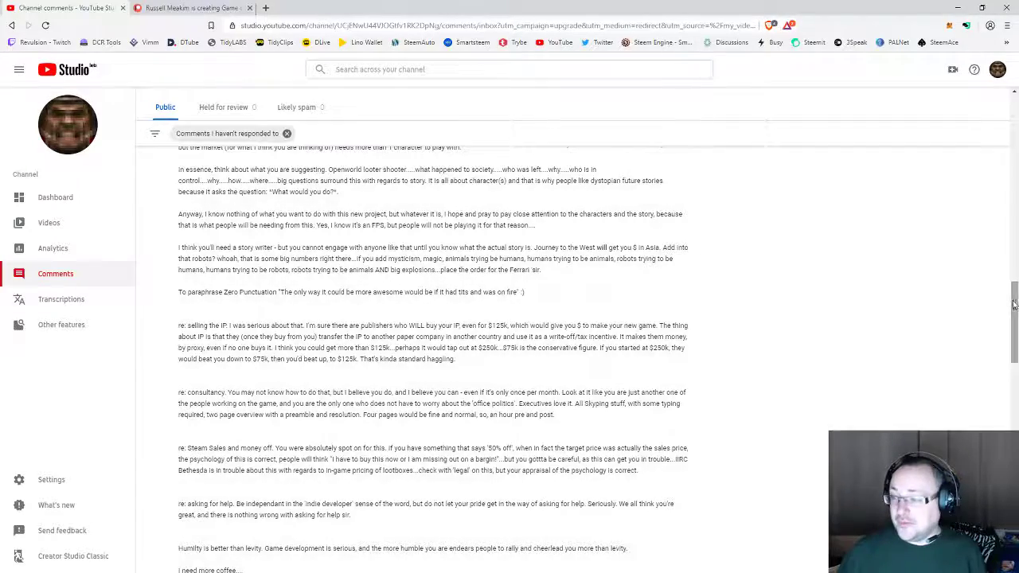
{"action": "left_click_drag", "start_coordinate": [1014, 305], "coordinate": [1014, 261]}
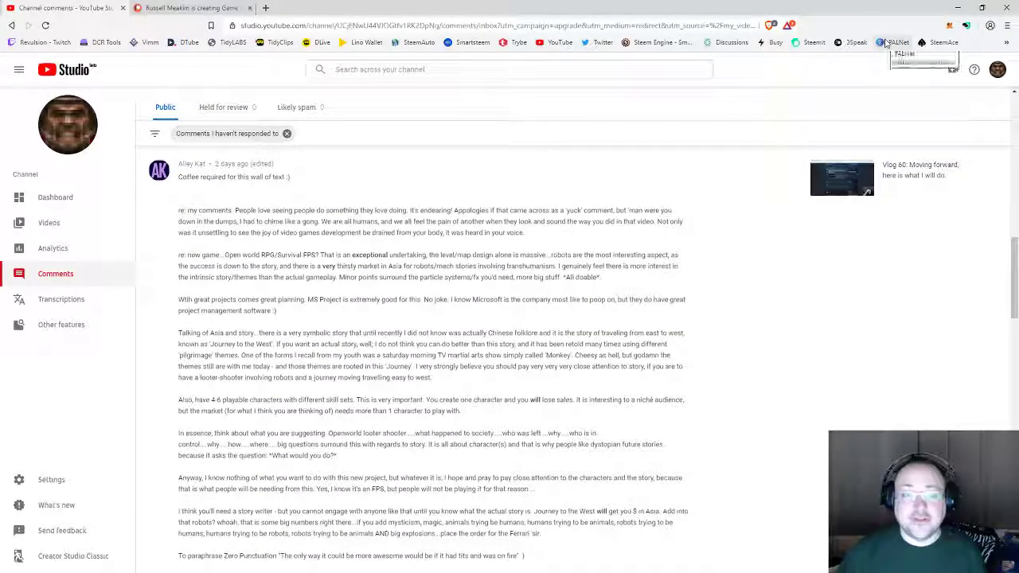
{"action": "left_click", "coordinate": [955, 6]}
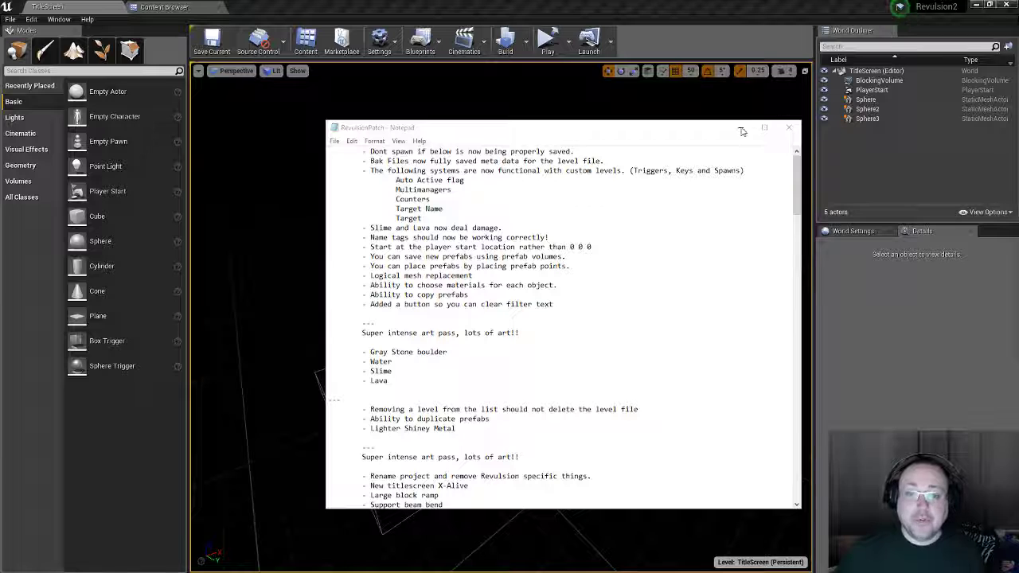
Review the RevulsionPatch notes, highlighting the feature list through Lava and the art pass items ending with Art for SDK
{"action": "left_click", "coordinate": [335, 142]}
{"action": "left_click", "coordinate": [349, 190]}
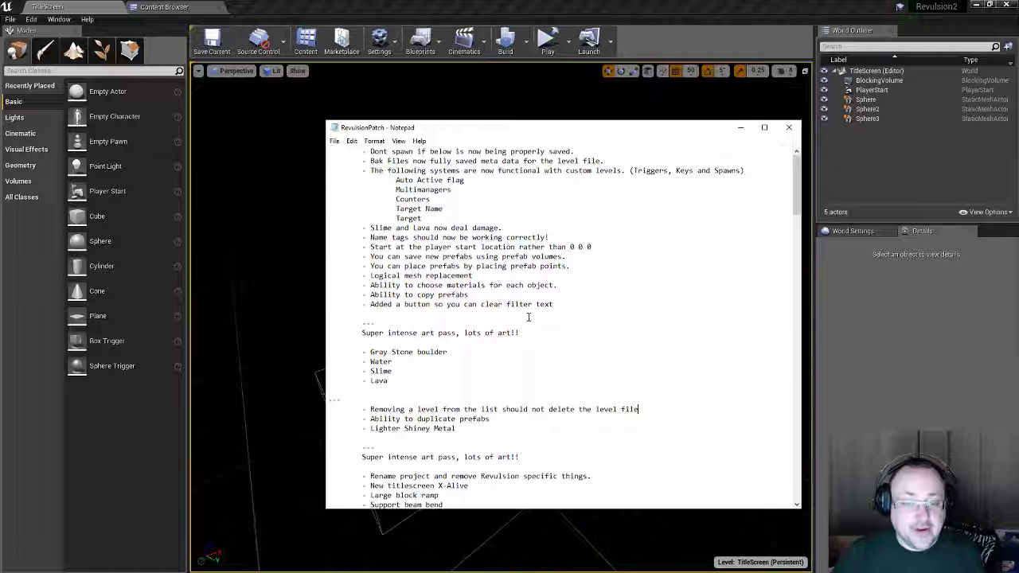
{"action": "left_click_drag", "start_coordinate": [397, 385], "coordinate": [398, 150]}
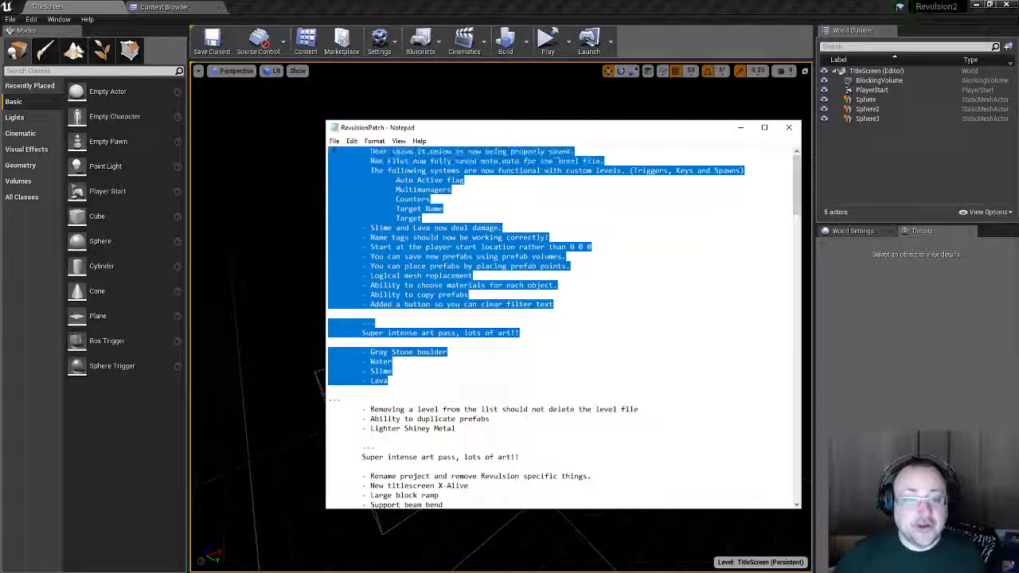
{"action": "scroll", "coordinate": [404, 156], "scroll_direction": "down", "scroll_amount": 7}
{"action": "scroll", "coordinate": [463, 505], "scroll_direction": "down", "scroll_amount": 4}
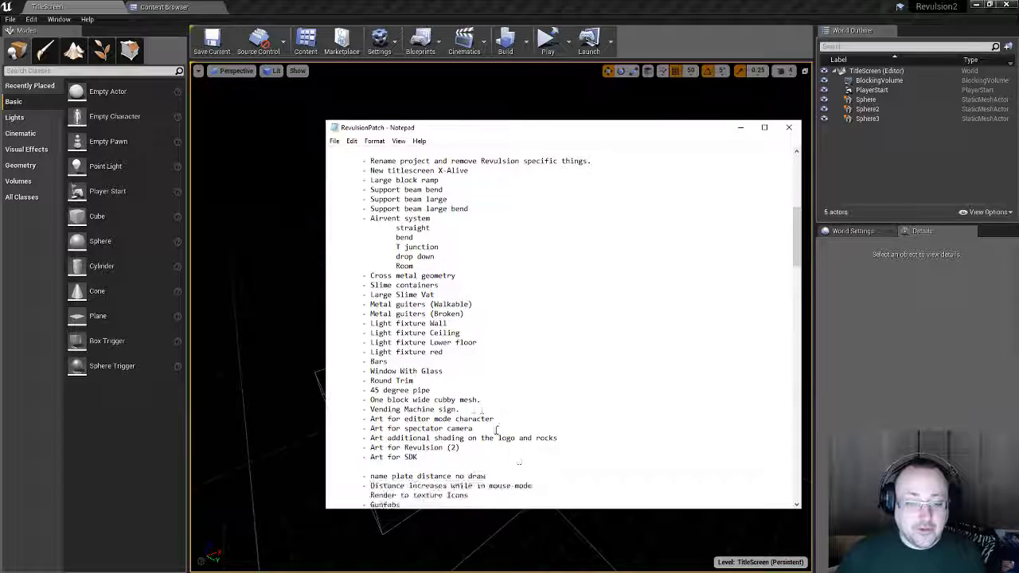
{"action": "left_click_drag", "start_coordinate": [474, 458], "coordinate": [335, 398]}
{"action": "left_click_drag", "start_coordinate": [402, 384], "coordinate": [377, 256]}
{"action": "scroll", "coordinate": [510, 335], "scroll_direction": "down", "scroll_amount": 2}
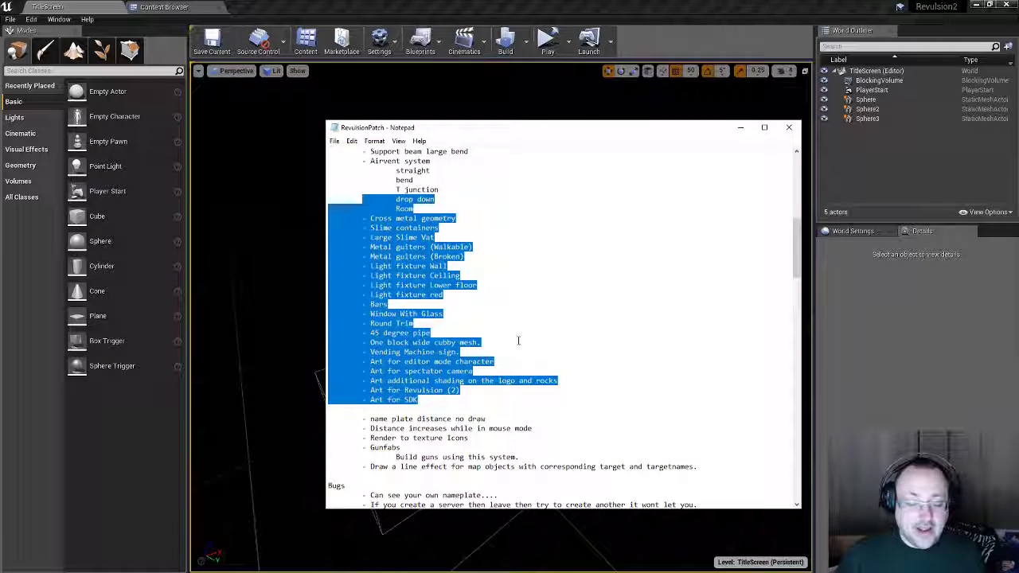
{"action": "left_click", "coordinate": [572, 422]}
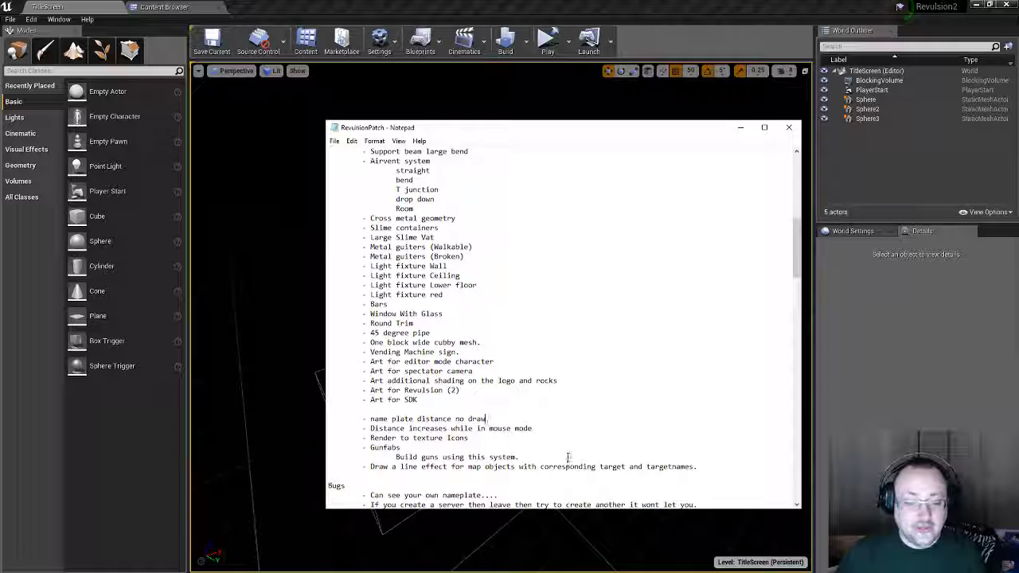
{"action": "scroll", "coordinate": [567, 453], "scroll_direction": "down", "scroll_amount": 2}
{"action": "scroll", "coordinate": [567, 450], "scroll_direction": "up", "scroll_amount": 11}
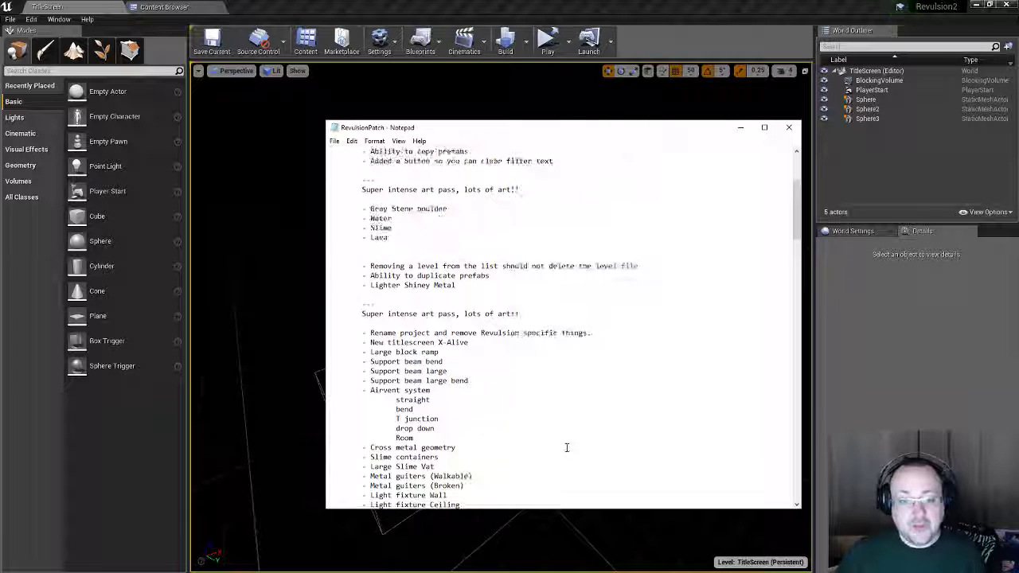
{"action": "scroll", "coordinate": [567, 447], "scroll_direction": "up", "scroll_amount": 7}
{"action": "scroll", "coordinate": [566, 448], "scroll_direction": "down", "scroll_amount": 5}
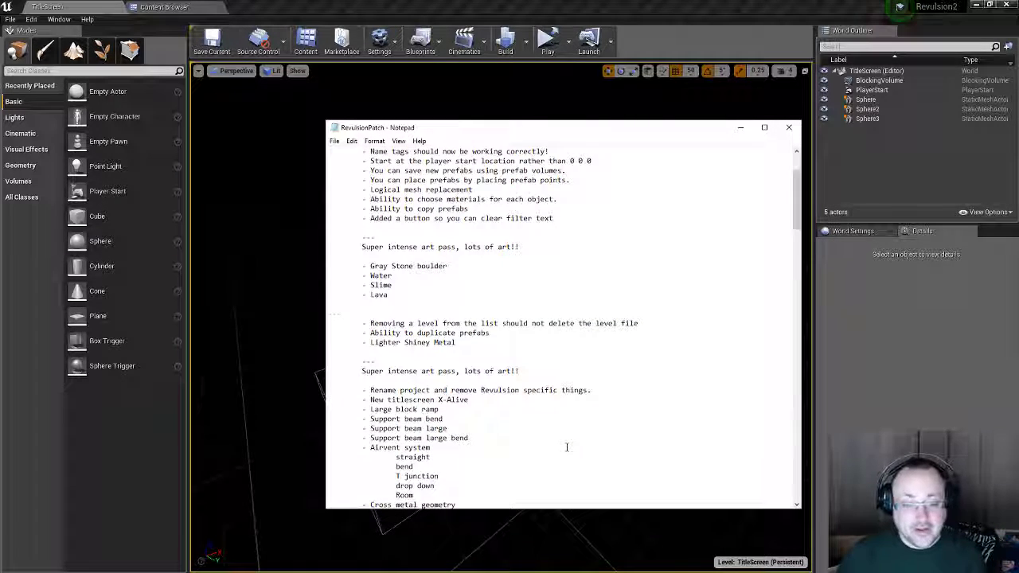
{"action": "scroll", "coordinate": [567, 448], "scroll_direction": "down", "scroll_amount": 2}
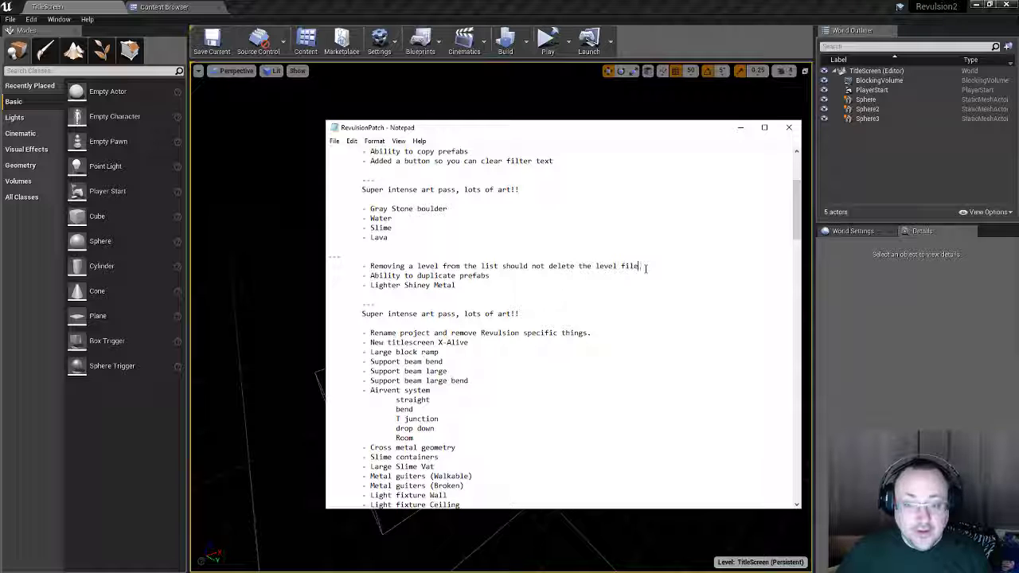
Highlight the notes on removing levels from the list, duplicating prefabs and Lighter Shiney Metal one after another
{"action": "left_click_drag", "start_coordinate": [646, 268], "coordinate": [361, 268]}
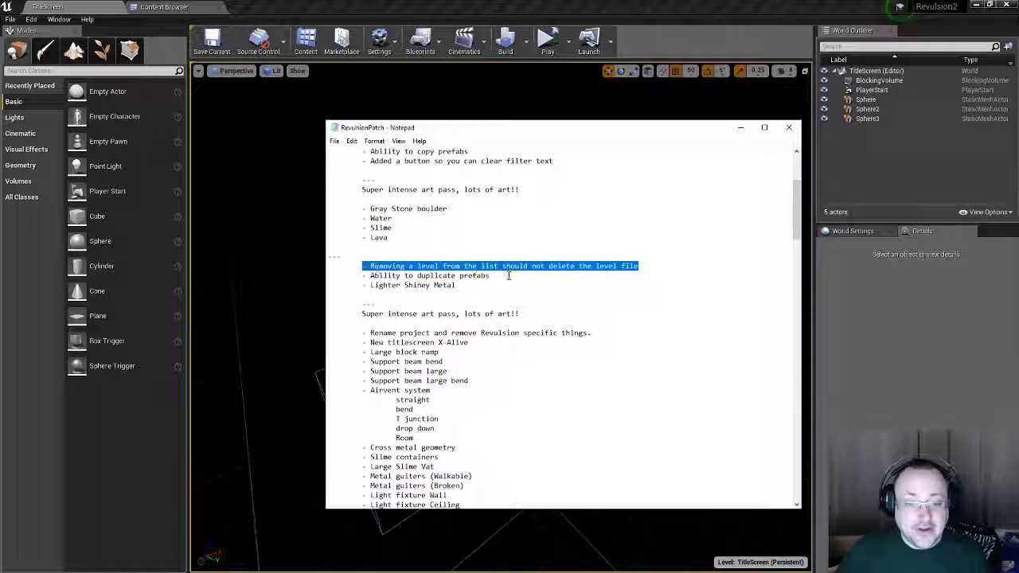
{"action": "left_click_drag", "start_coordinate": [509, 276], "coordinate": [362, 275]}
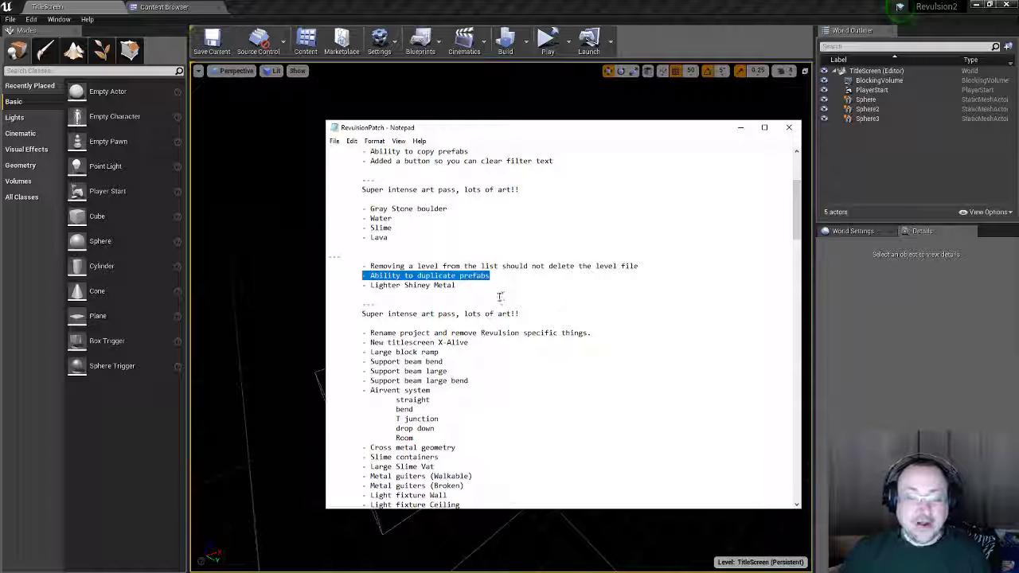
{"action": "left_click_drag", "start_coordinate": [460, 288], "coordinate": [361, 285]}
{"action": "scroll", "coordinate": [498, 296], "scroll_direction": "down", "scroll_amount": 1}
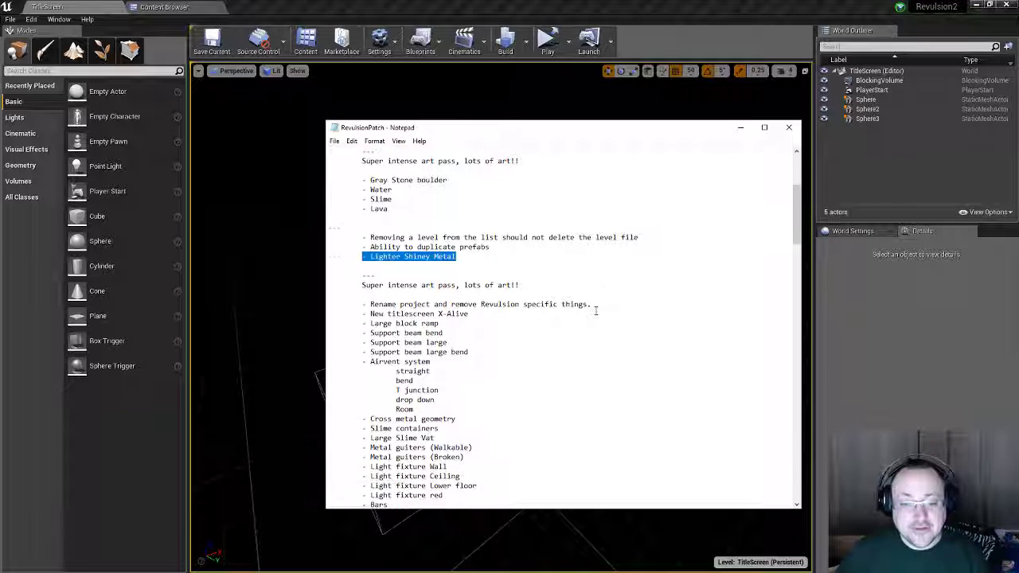
{"action": "scroll", "coordinate": [596, 311], "scroll_direction": "down", "scroll_amount": 1}
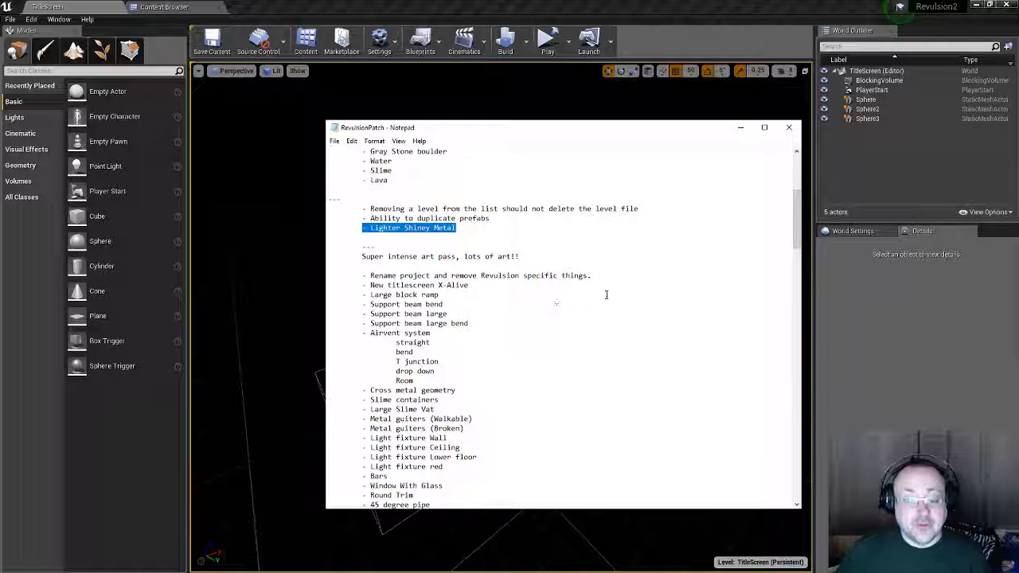
Highlight the project renaming and X-Alive titlescreen items, look over the remaining art list, and minimize the notes
{"action": "left_click_drag", "start_coordinate": [598, 276], "coordinate": [329, 276]}
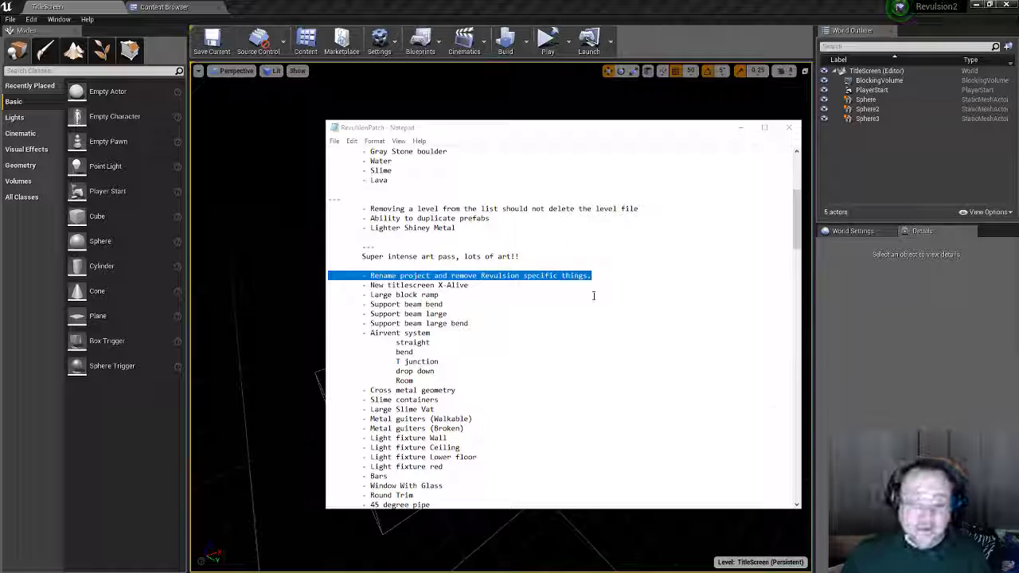
{"action": "left_click_drag", "start_coordinate": [478, 285], "coordinate": [438, 285]}
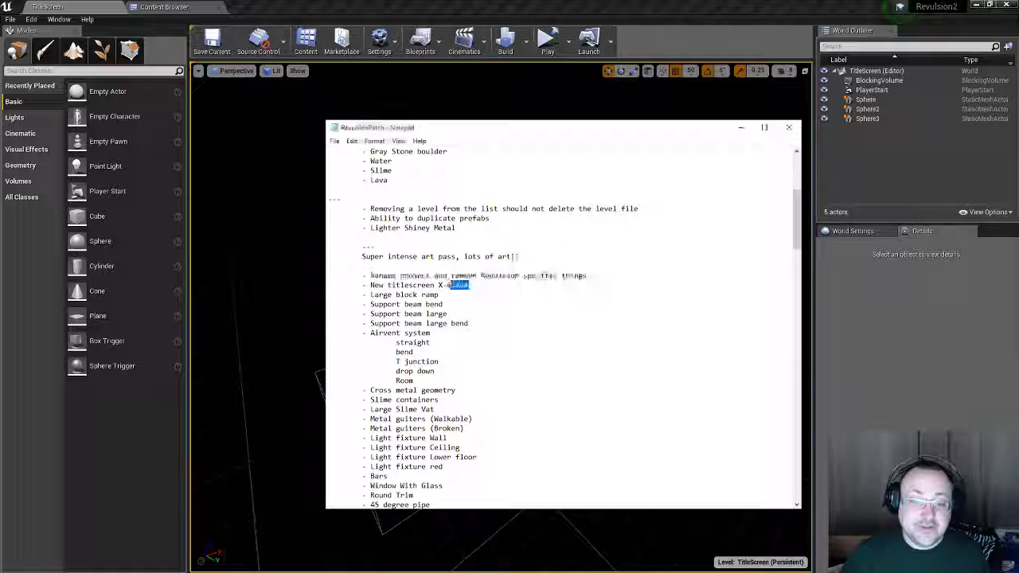
{"action": "left_click", "coordinate": [494, 285]}
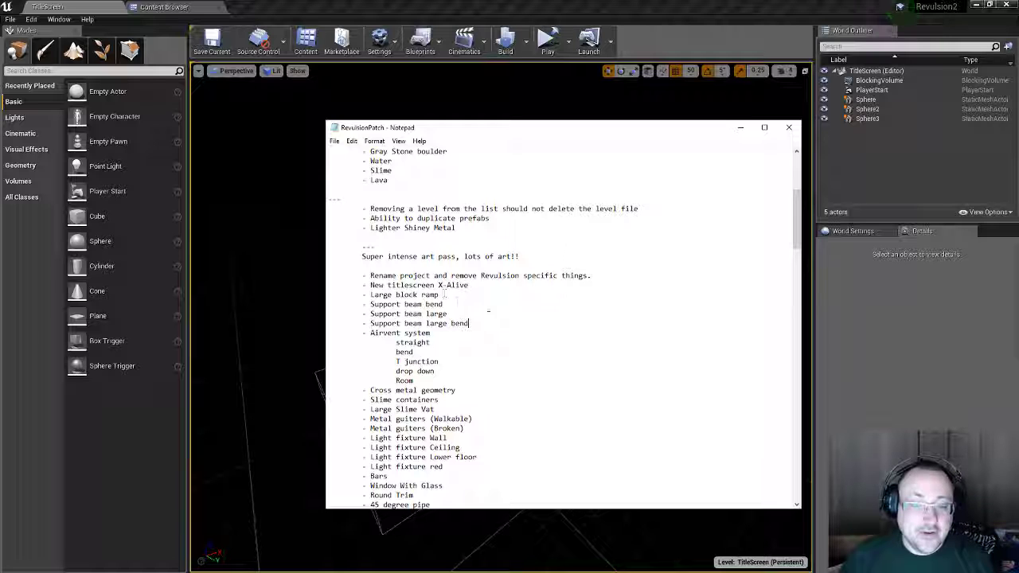
{"action": "scroll", "coordinate": [446, 295], "scroll_direction": "down", "scroll_amount": 4}
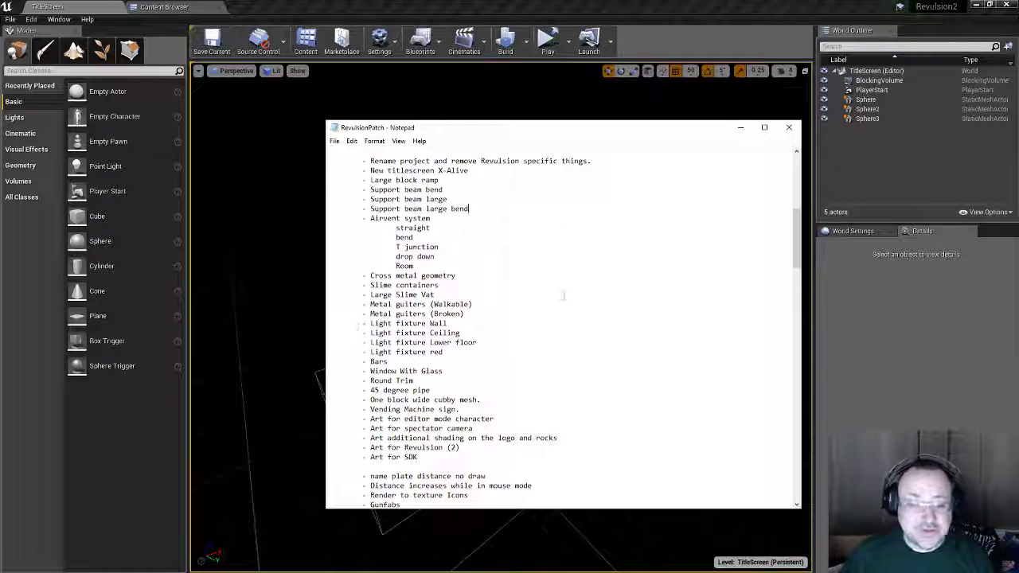
{"action": "left_click", "coordinate": [739, 131]}
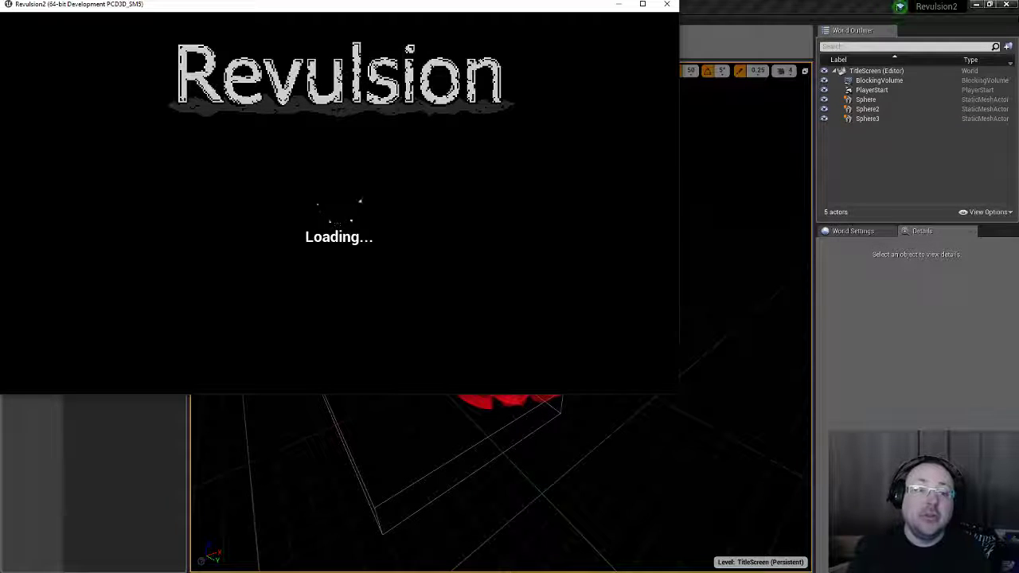
Maximize the game window, bring up the custom levels list and load TheCastle_PrefabFarm01 in the level editor
{"action": "left_click", "coordinate": [643, 4]}
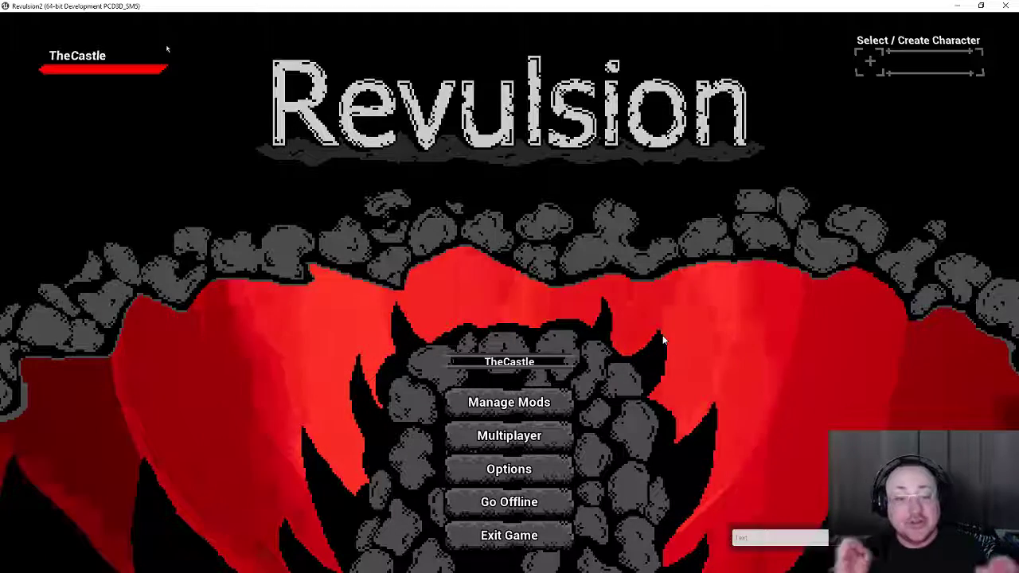
{"action": "left_click", "coordinate": [567, 402]}
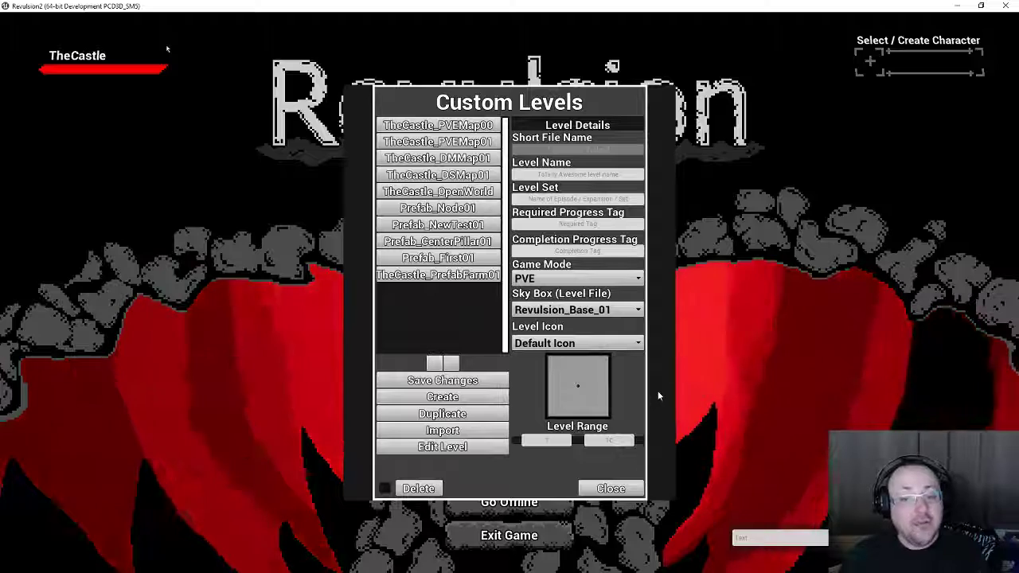
{"action": "left_click", "coordinate": [438, 275]}
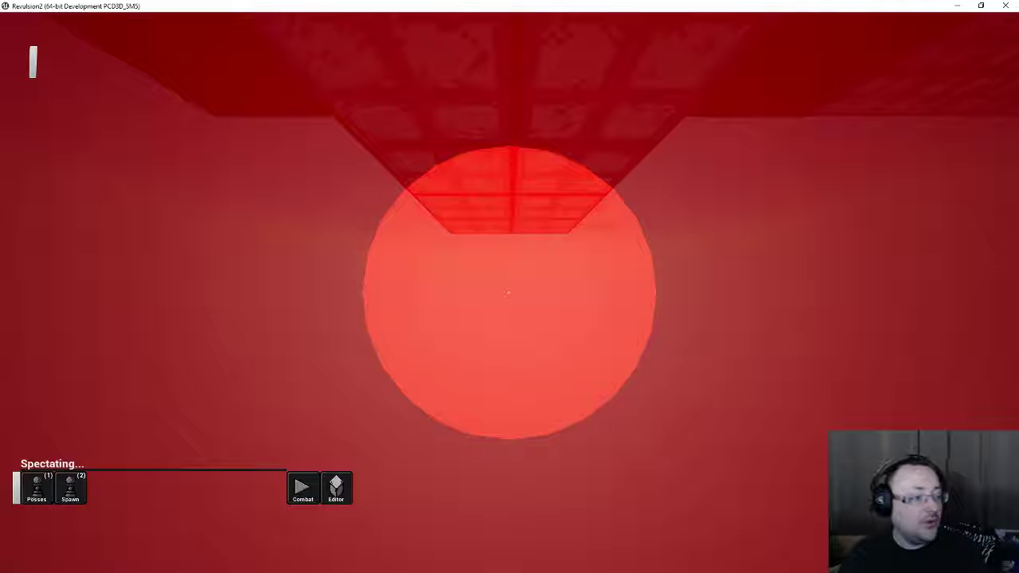
Switch from spectating to editor mode and fly around the block structure to view it up close and from a distance
{"action": "key", "text": "w"}
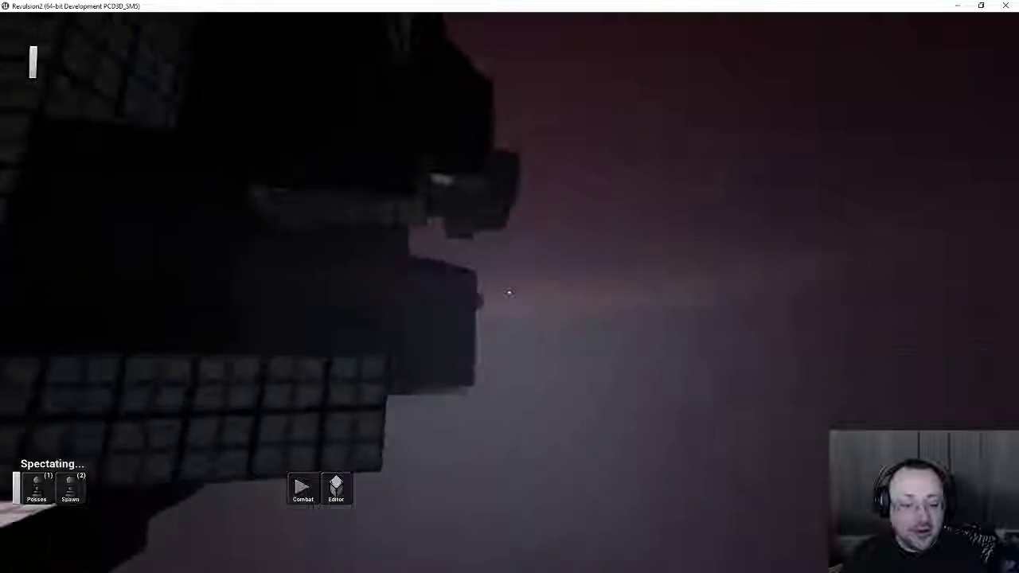
{"action": "left_click", "coordinate": [336, 488]}
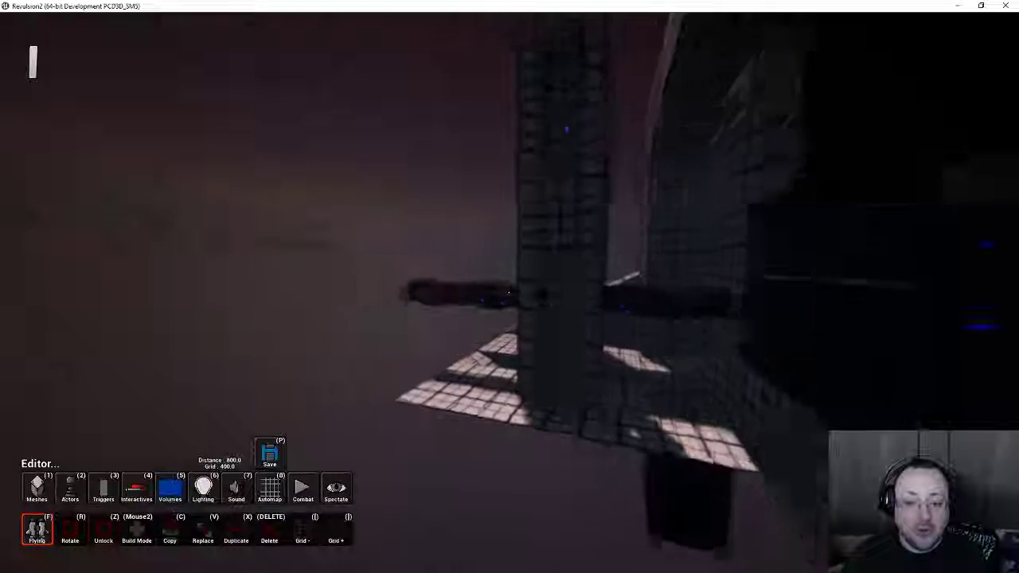
{"action": "key", "text": "w"}
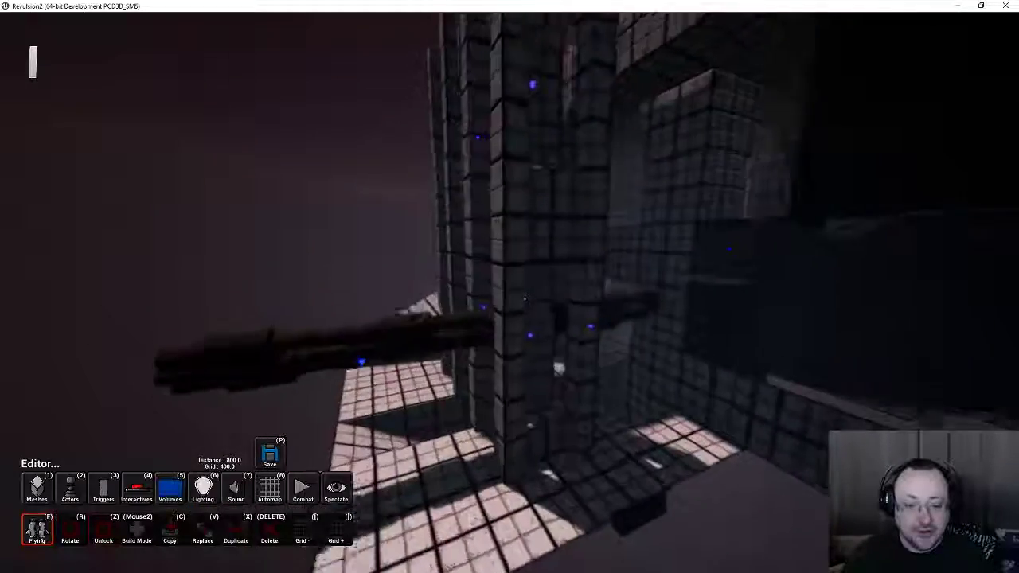
{"action": "key", "text": "a"}
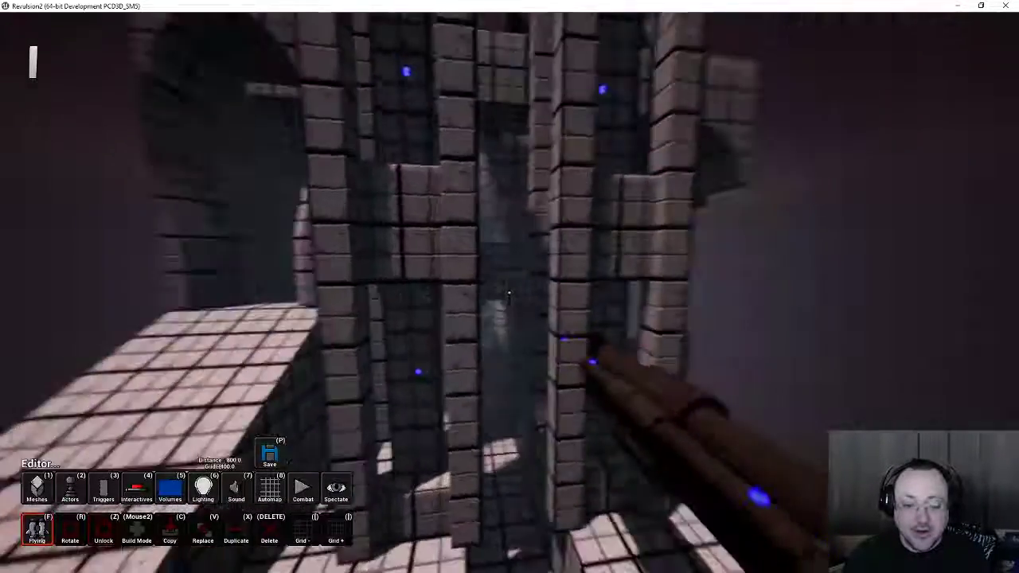
{"action": "key", "text": "s"}
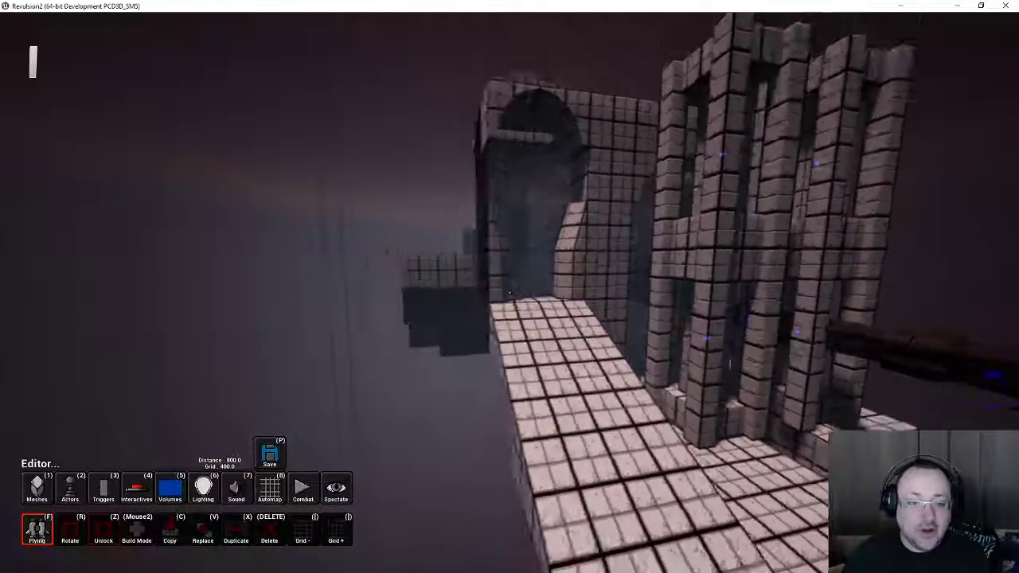
{"action": "key", "text": "s"}
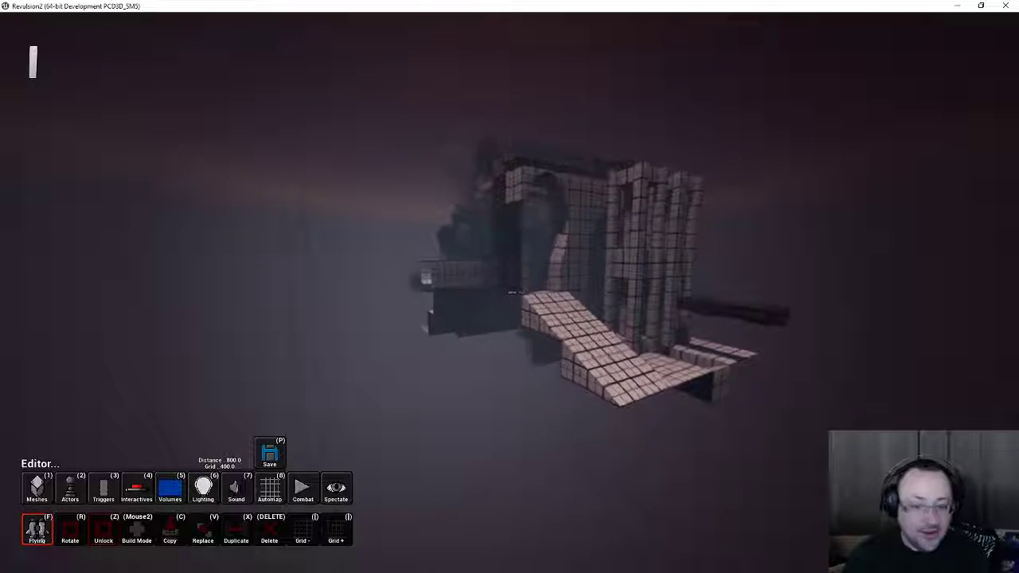
{"action": "key", "text": "d"}
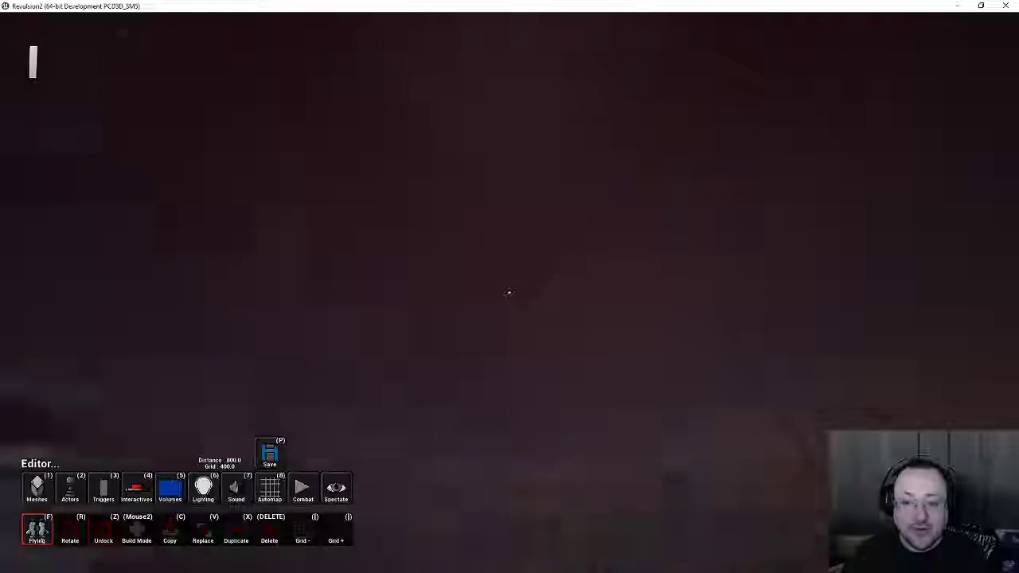
{"action": "key", "text": "a"}
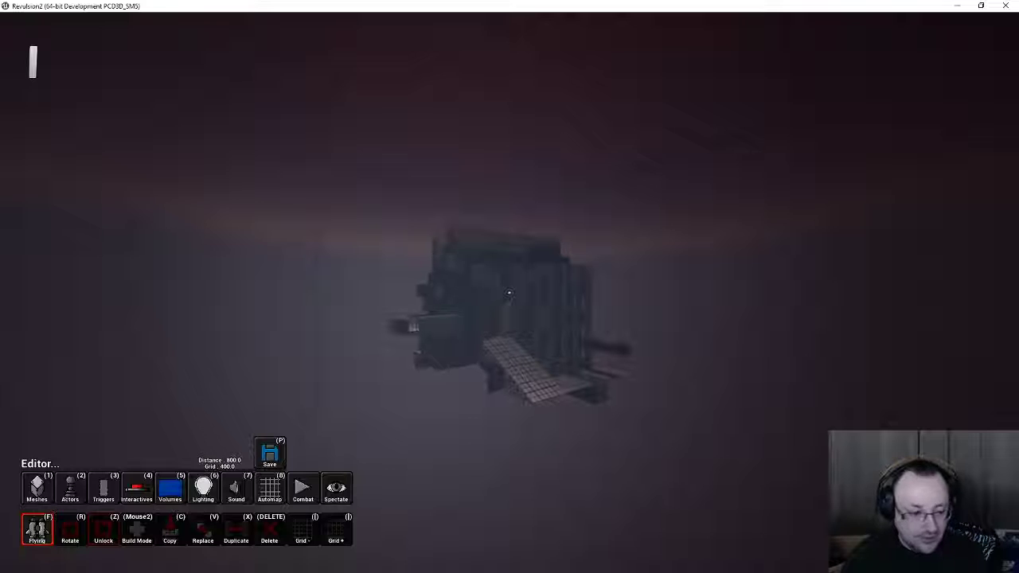
Switch to volume editing and examine the details of the Node01 prefab volume enclosing the structure
{"action": "key", "text": "5"}
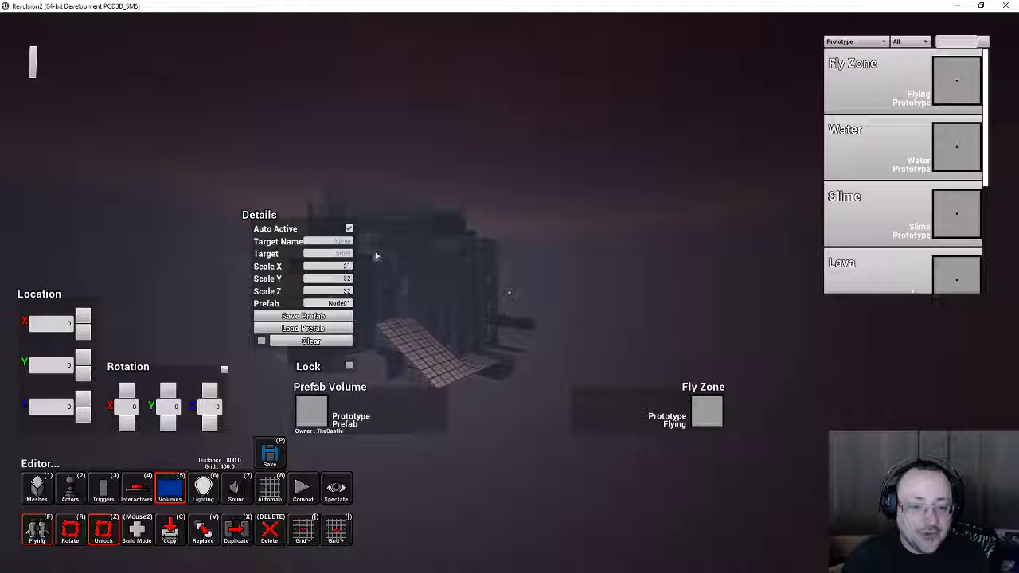
{"action": "key", "text": "5"}
{"action": "key", "text": "a"}
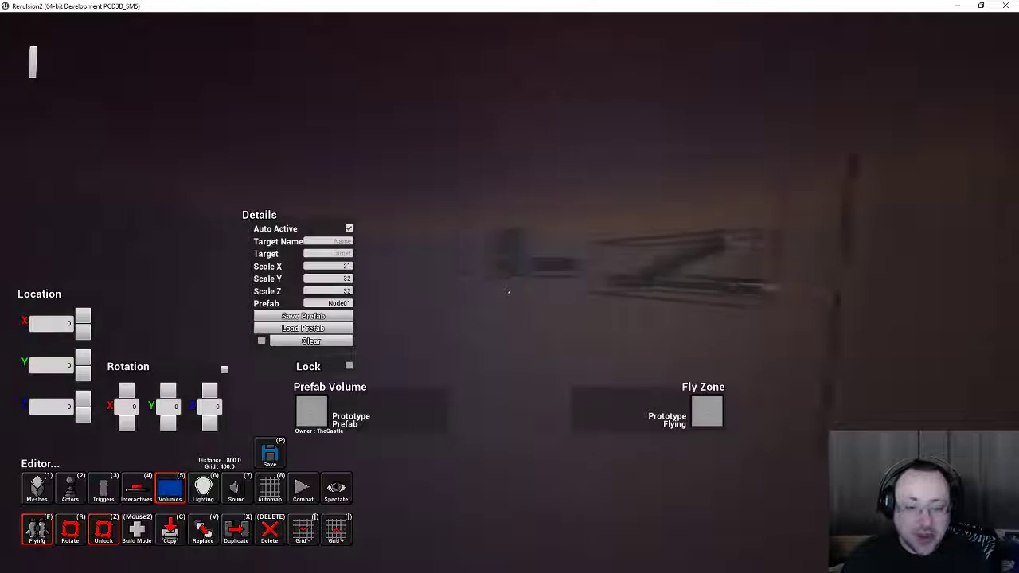
{"action": "key", "text": "d"}
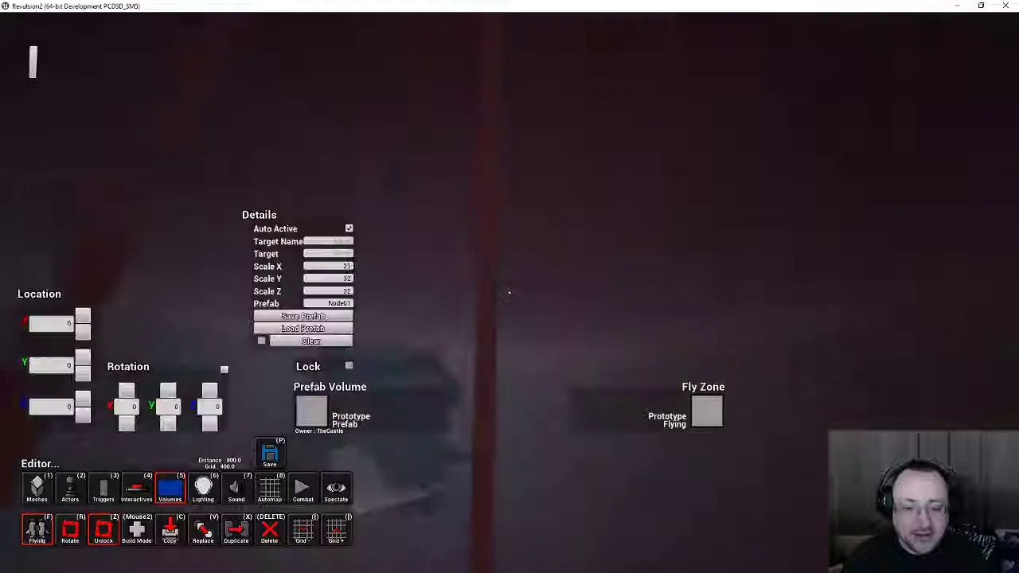
{"action": "right_click", "coordinate": [510, 293]}
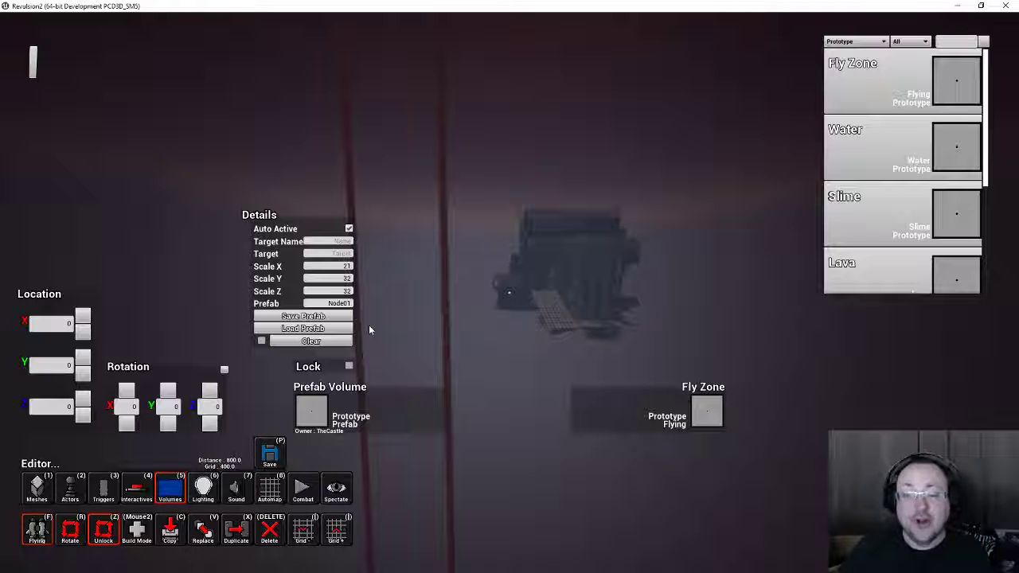
{"action": "key", "text": "Tab"}
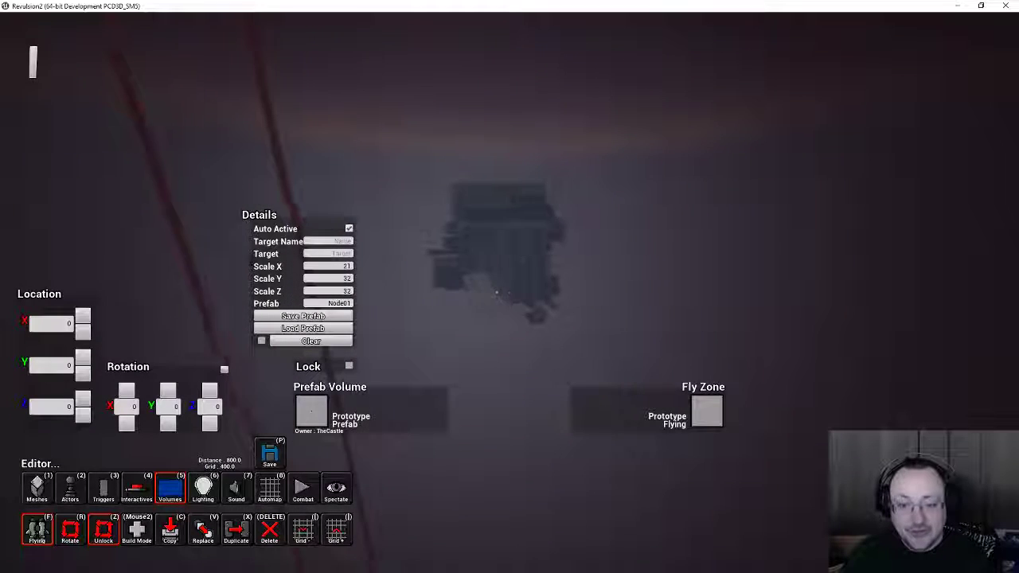
{"action": "mouse_move", "coordinate": [509, 292]}
{"action": "right_mouse_down"}
{"action": "mouse_move", "coordinate": [478, 287]}
{"action": "mouse_move", "coordinate": [510, 292]}
{"action": "right_mouse_up"}
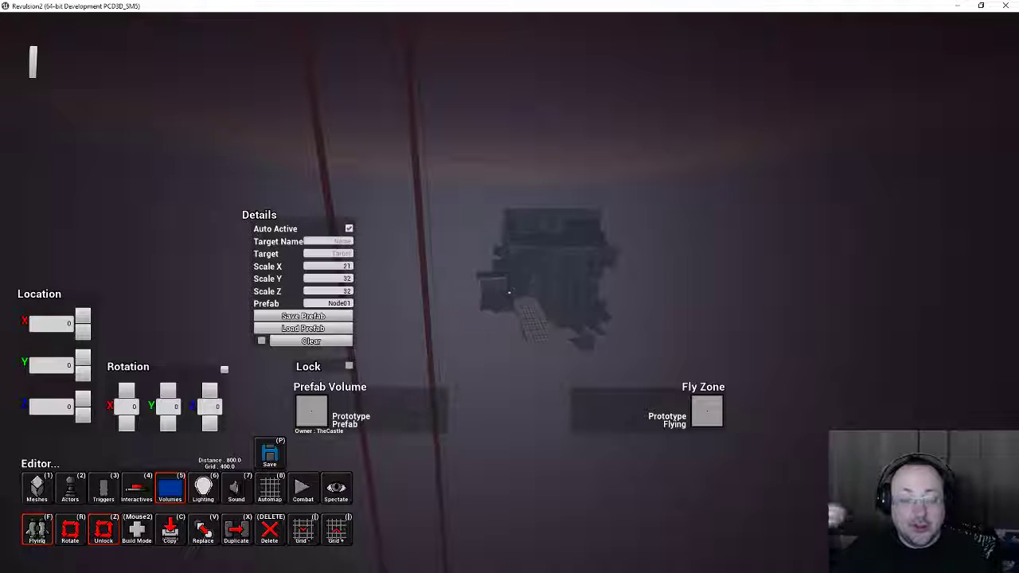
Fly back to the structure's ramp and pillars and display the list of available volumes
{"action": "key", "text": "w"}
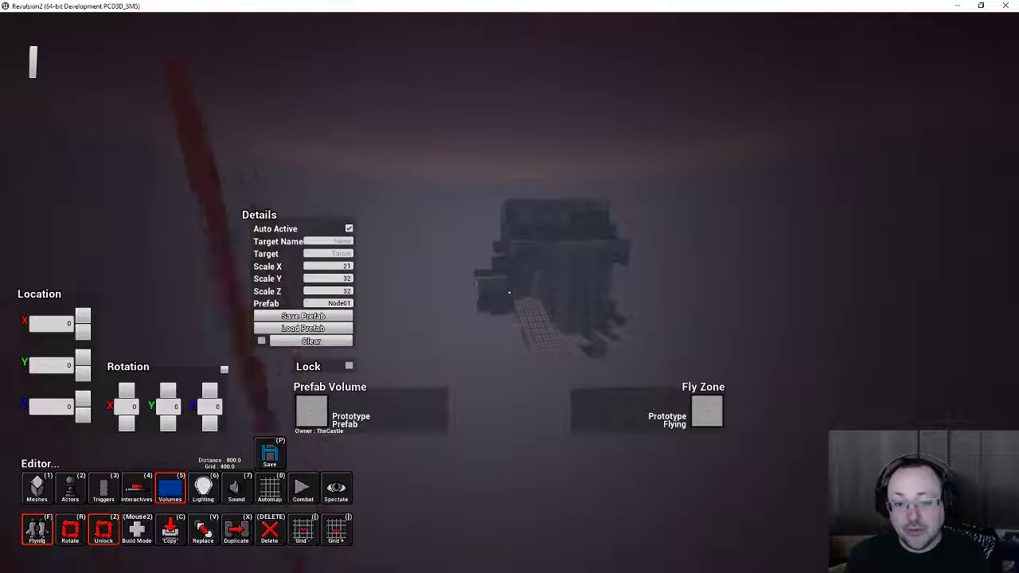
{"action": "key", "text": "w"}
{"action": "key", "text": "w"}
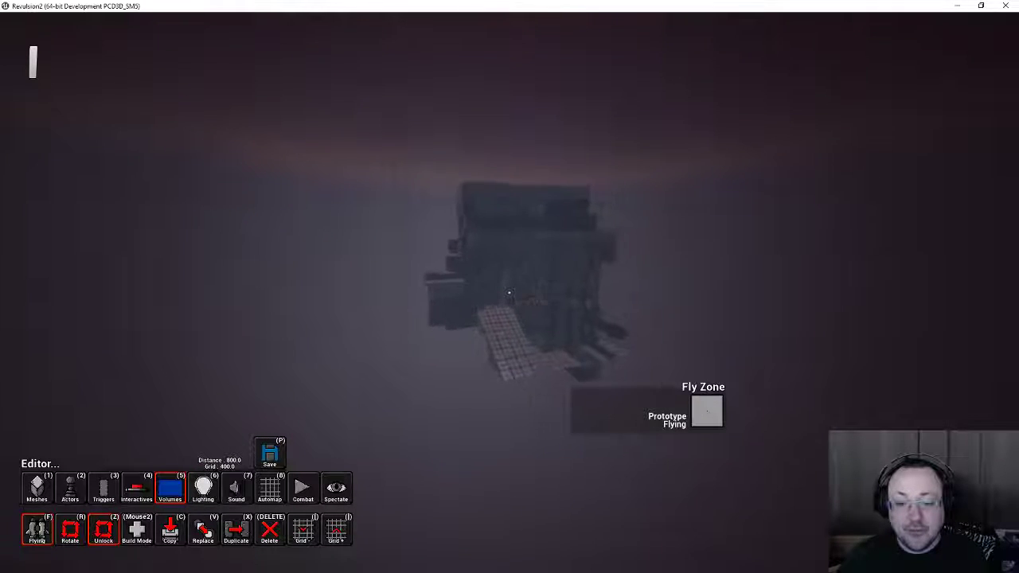
{"action": "key", "text": "w"}
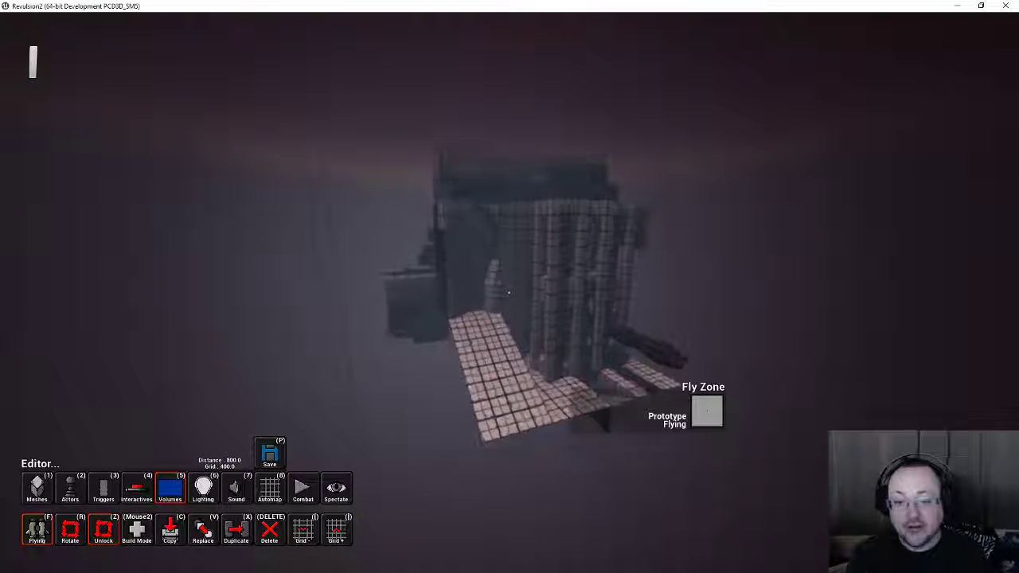
{"action": "key", "text": "w"}
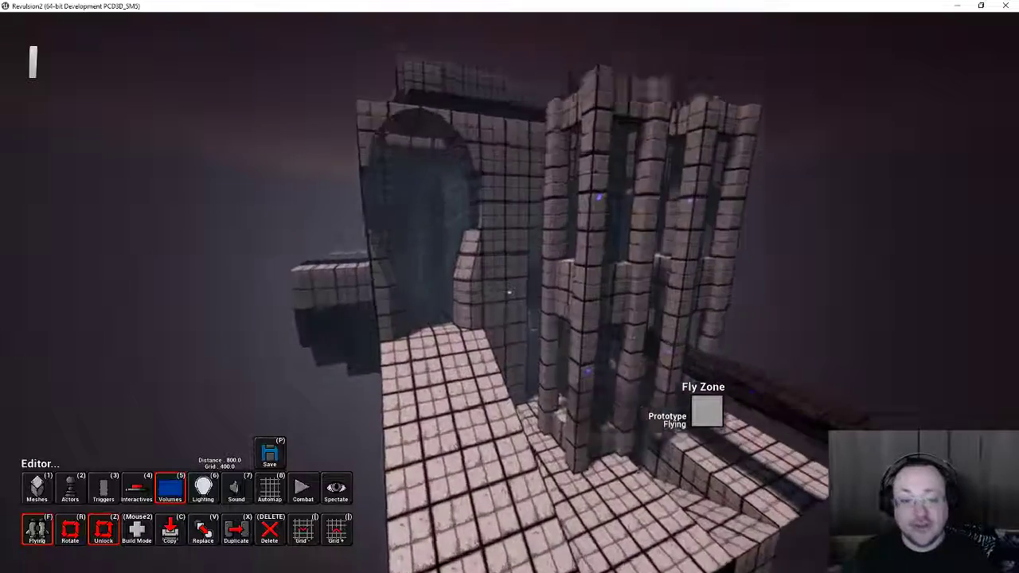
{"action": "key", "text": "5"}
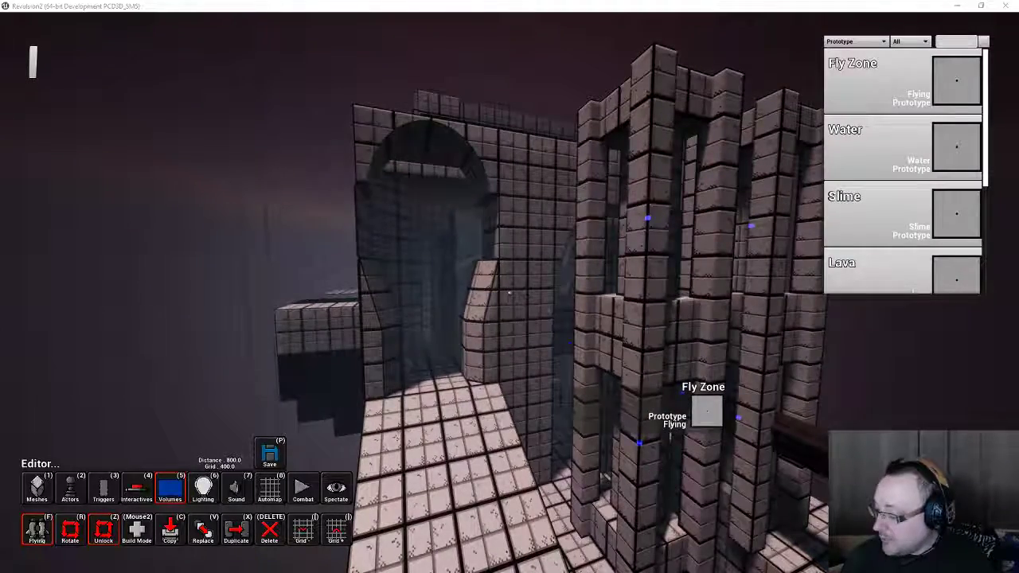
Add "- Ability to hold shift and move faster in editor" below Lighter Shiney Metal in the RevulsionPatch notes, save and minimize them
{"action": "key", "text": "alt+Tab"}
{"action": "scroll", "coordinate": [564, 263], "scroll_direction": "up", "scroll_amount": 6}
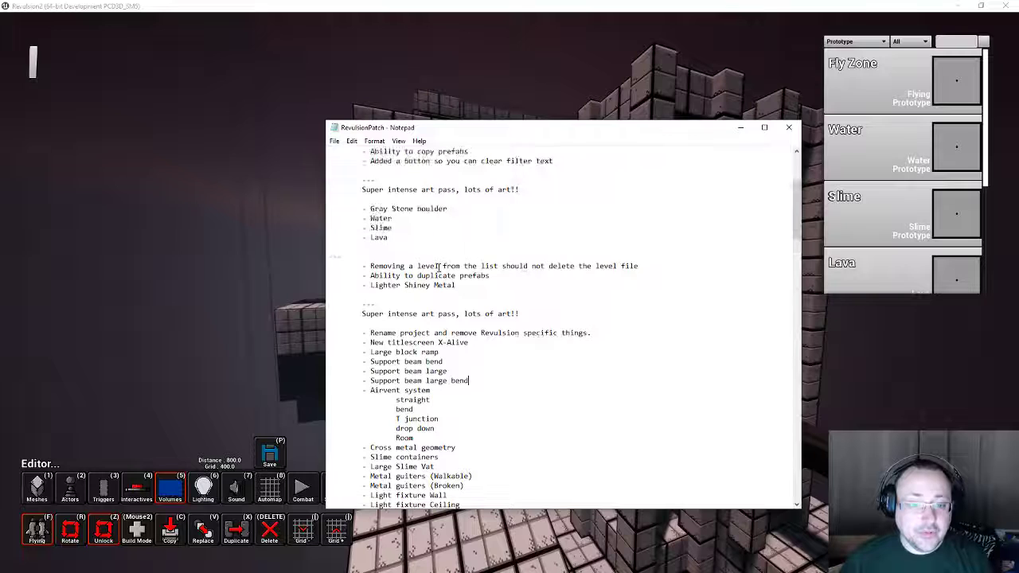
{"action": "left_click", "coordinate": [477, 290]}
{"action": "key", "text": "Return"}
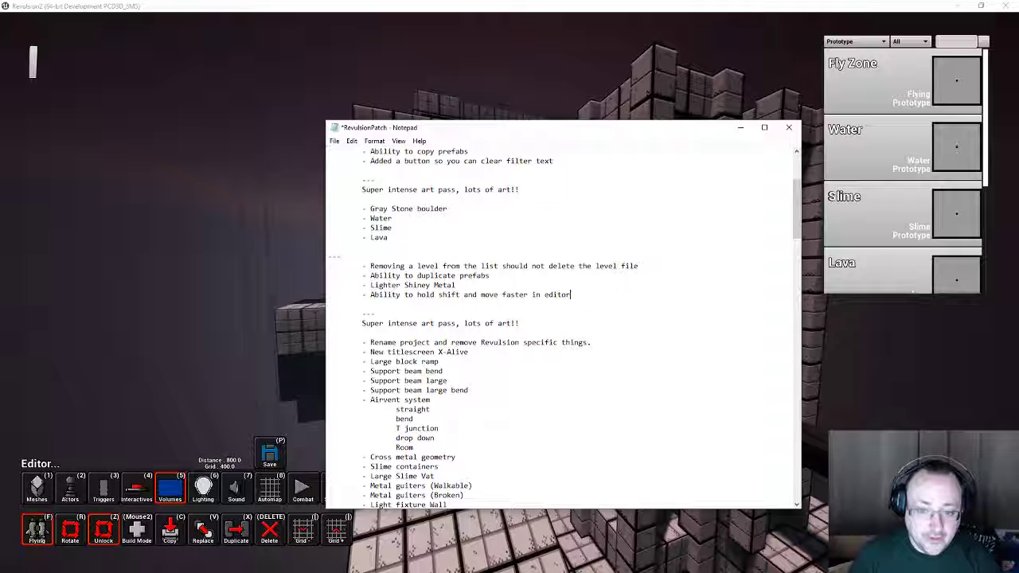
{"action": "left_click", "coordinate": [334, 141]}
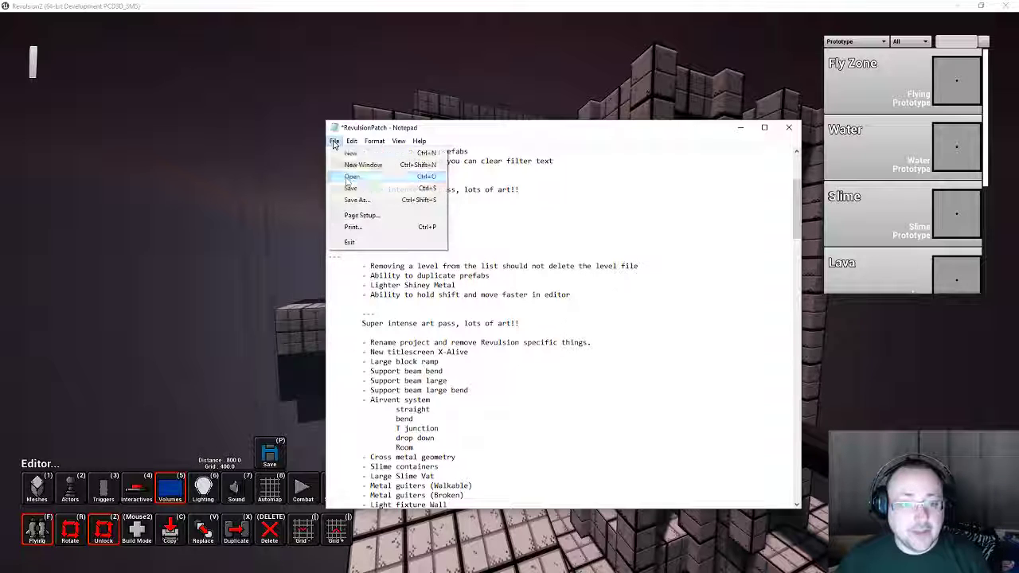
{"action": "left_click", "coordinate": [350, 188]}
{"action": "left_click", "coordinate": [739, 130]}
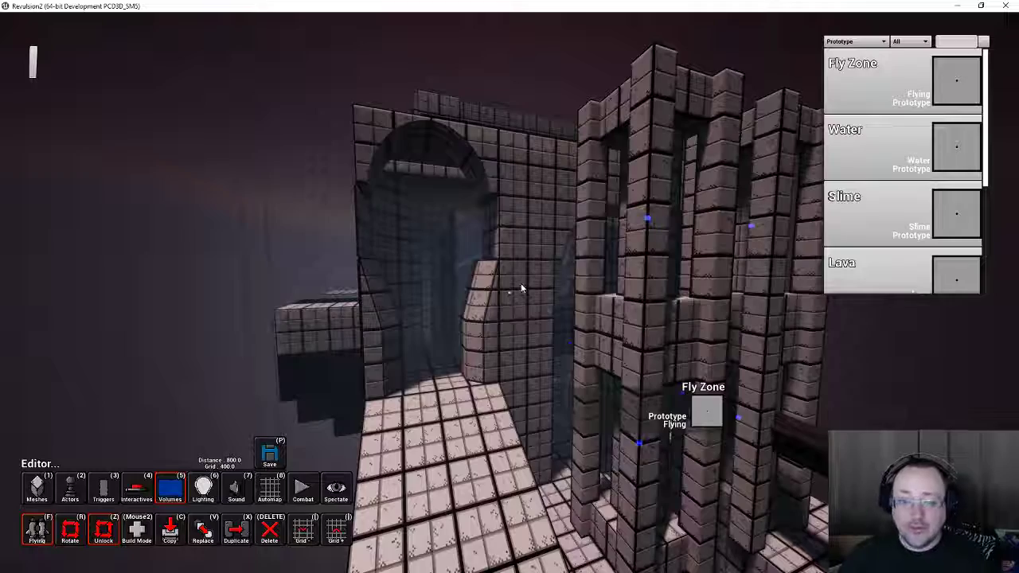
Inspect the prefab point among the pillars, and switch to mesh editing to examine the prefab's Block_Medium piece
{"action": "key", "text": "Tab"}
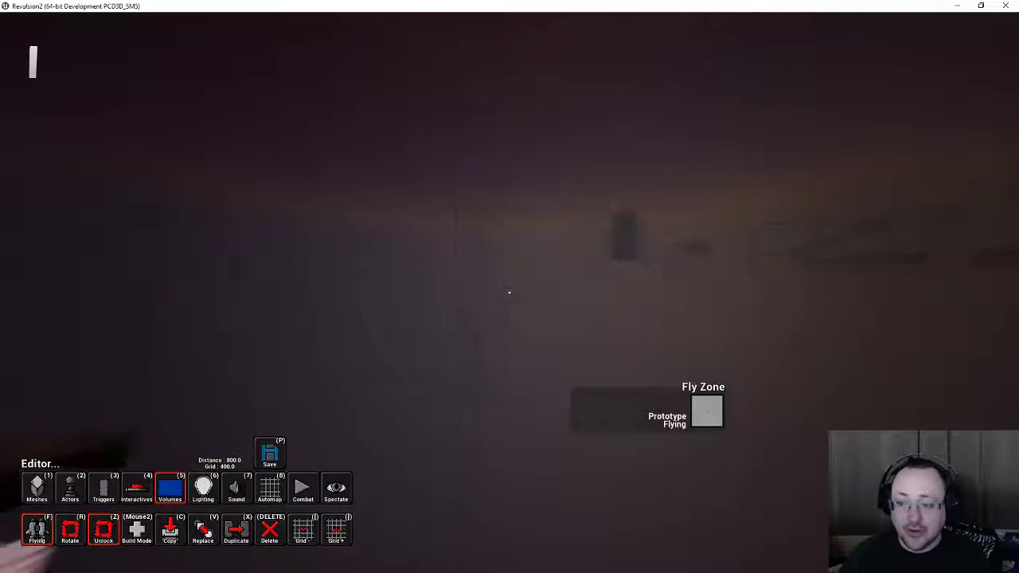
{"action": "key", "text": "w"}
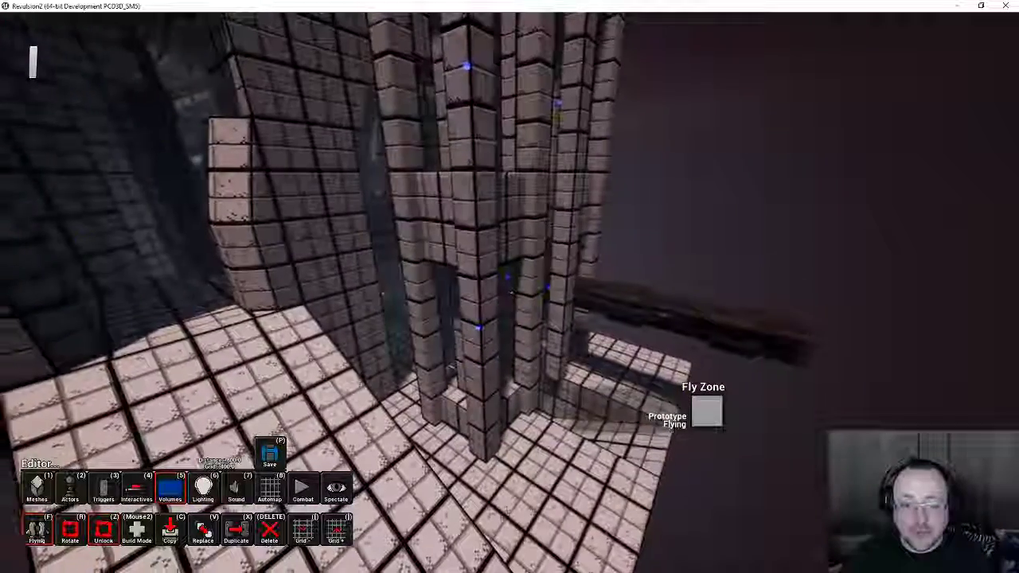
{"action": "key", "text": "w"}
{"action": "key", "text": "a"}
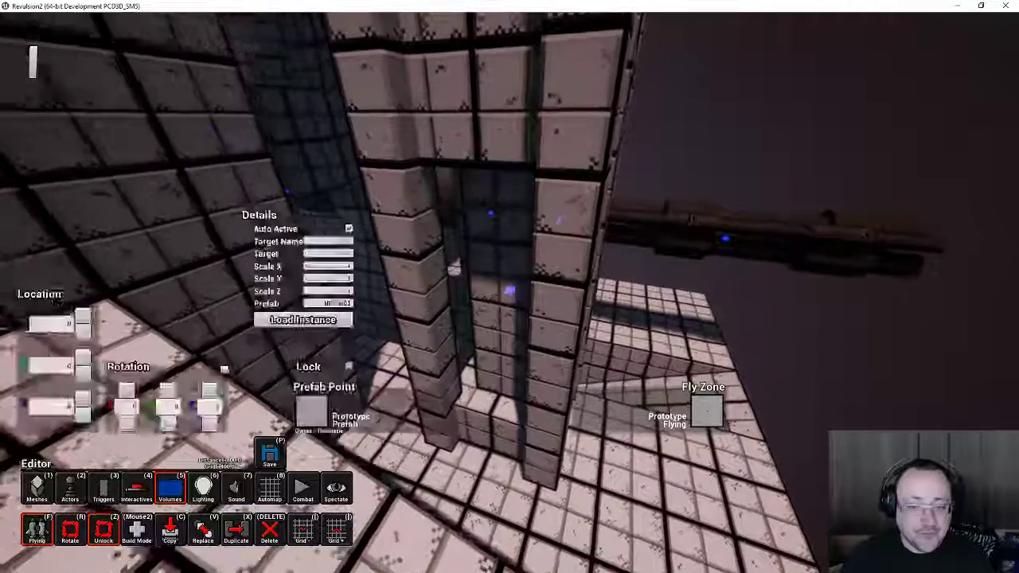
{"action": "key", "text": "1"}
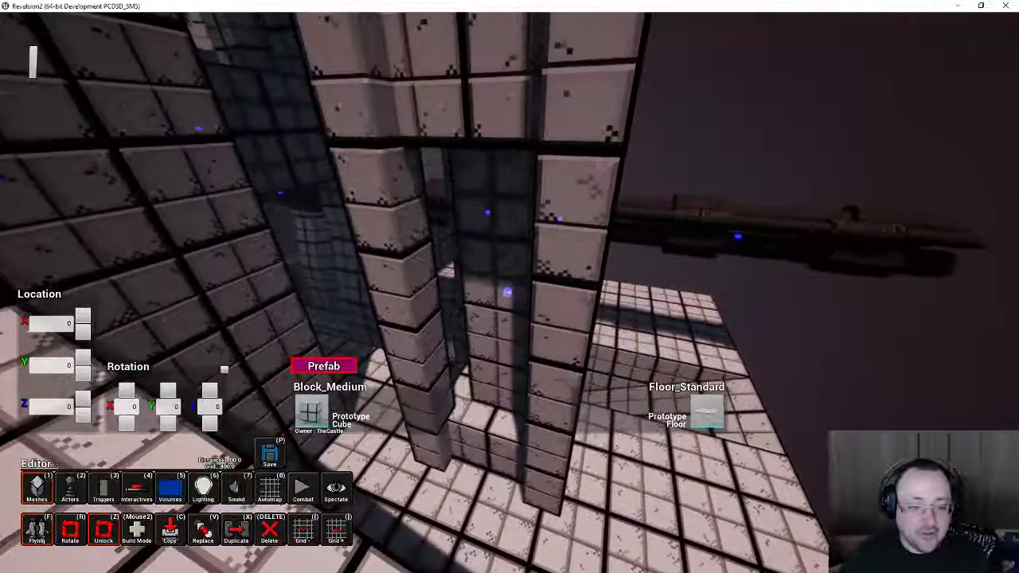
Fly out to the separate source prefabs and examine the straight and connector meshes of the large pipe prefab
{"action": "key", "text": "s"}
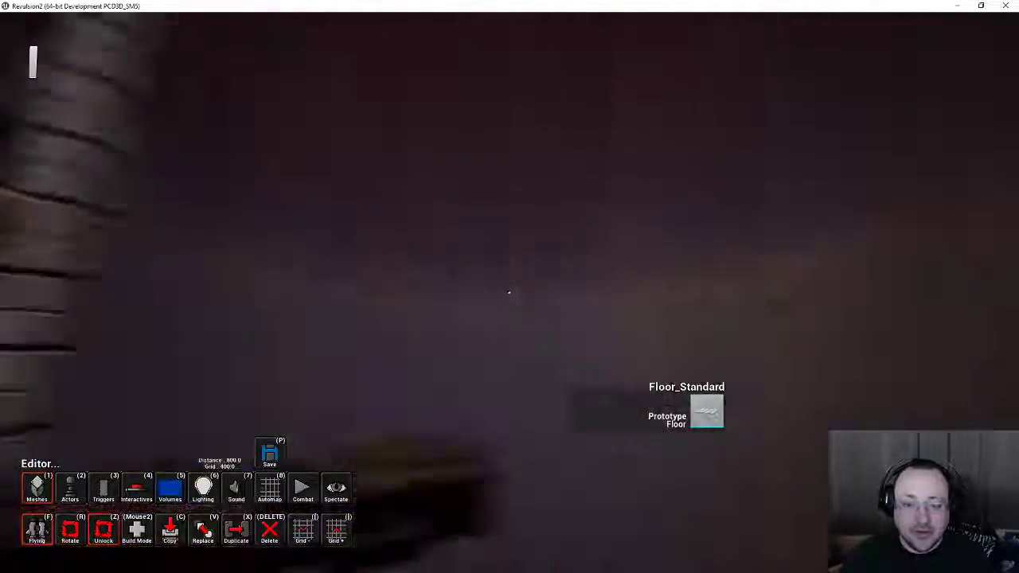
{"action": "right_click_drag", "start_coordinate": [509, 293], "coordinate": [510, 292]}
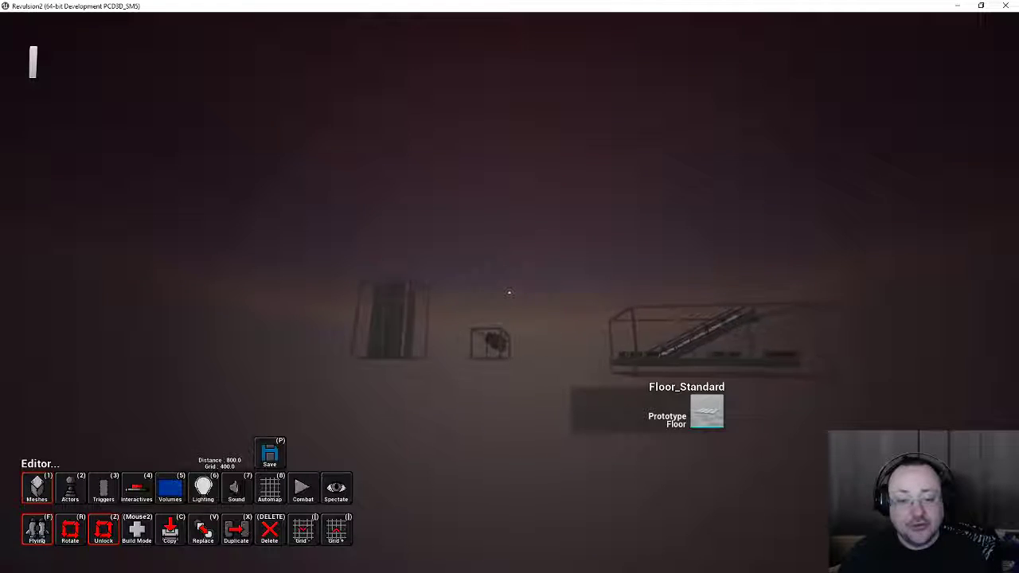
{"action": "key", "text": "w"}
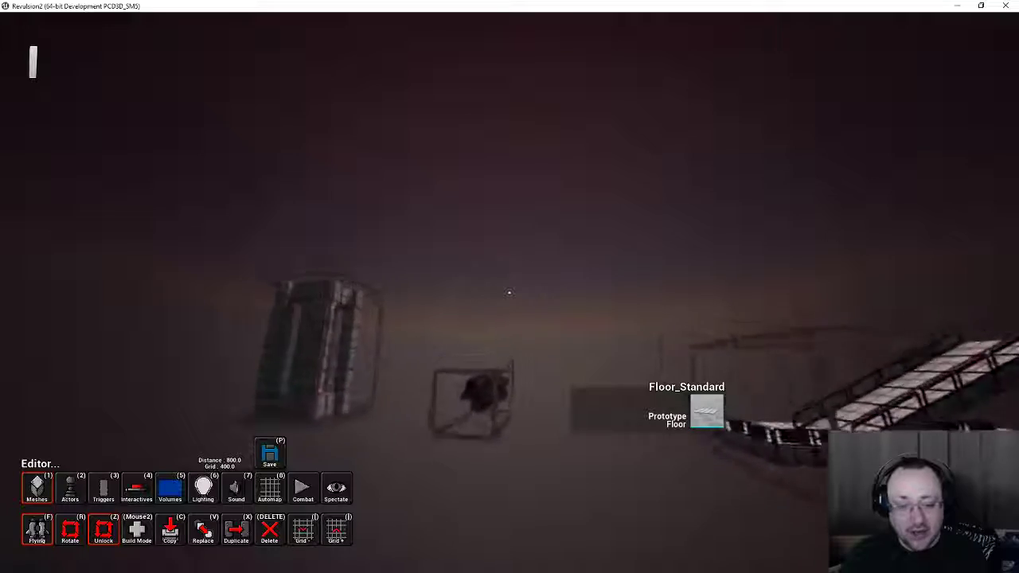
{"action": "left_click", "coordinate": [509, 293]}
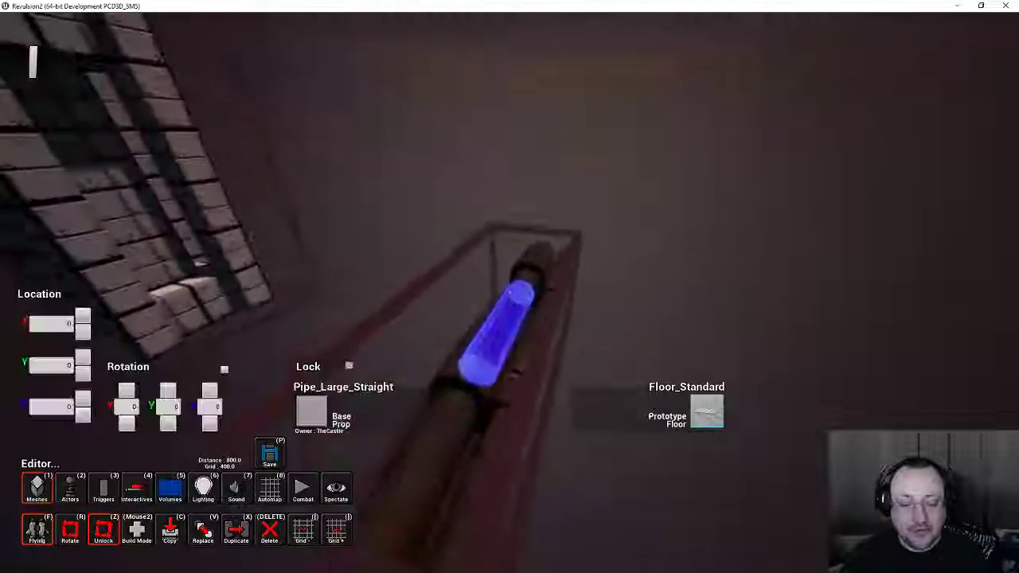
{"action": "key", "text": "s"}
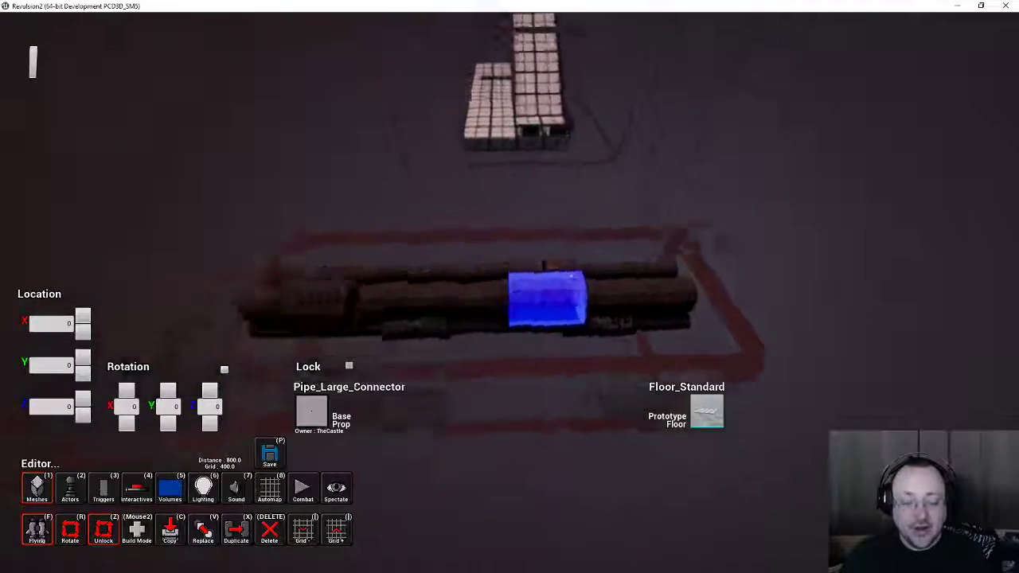
Switch to volume editing and inspect the details of the NPipes01 prefab volume around the source pipes
{"action": "key", "text": "a"}
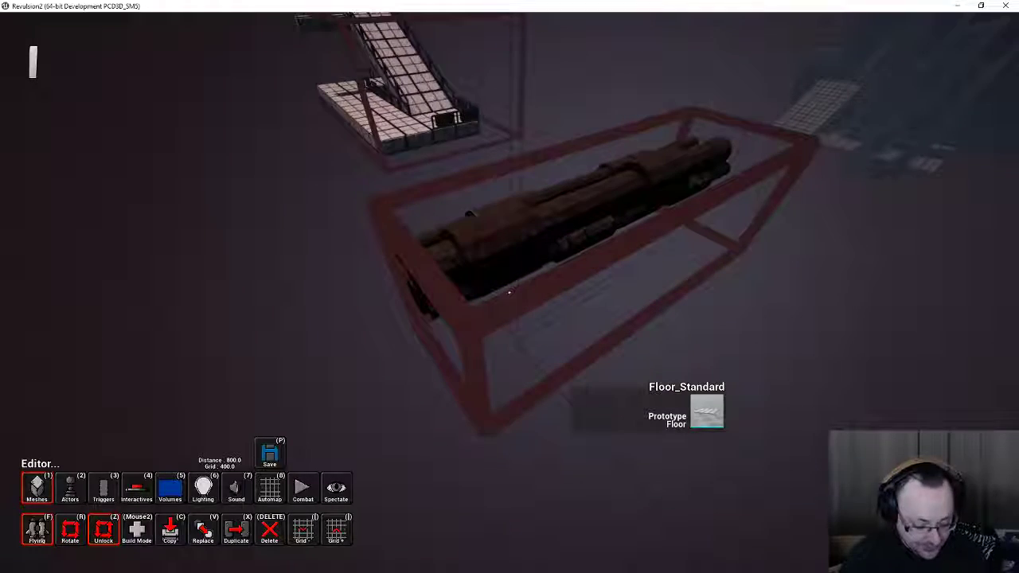
{"action": "key", "text": "6"}
{"action": "key", "text": "5"}
{"action": "right_click_drag", "start_coordinate": [510, 293], "coordinate": [507, 296]}
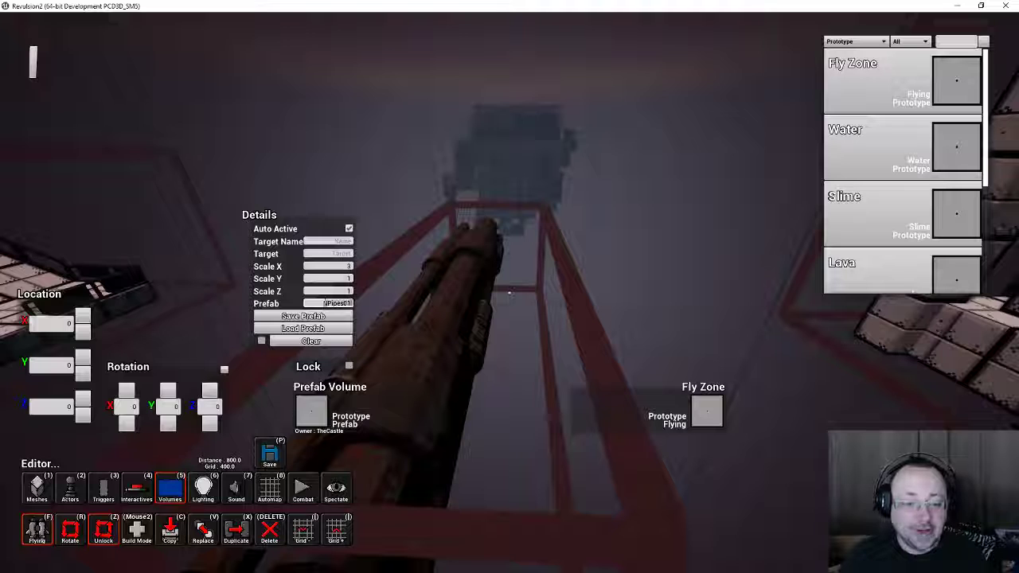
{"action": "right_click_drag", "start_coordinate": [528, 271], "coordinate": [510, 293]}
Fly into the main structure and examine the pipe prefabs placed along its exterior, corridors and central hall
{"action": "key", "text": "w"}
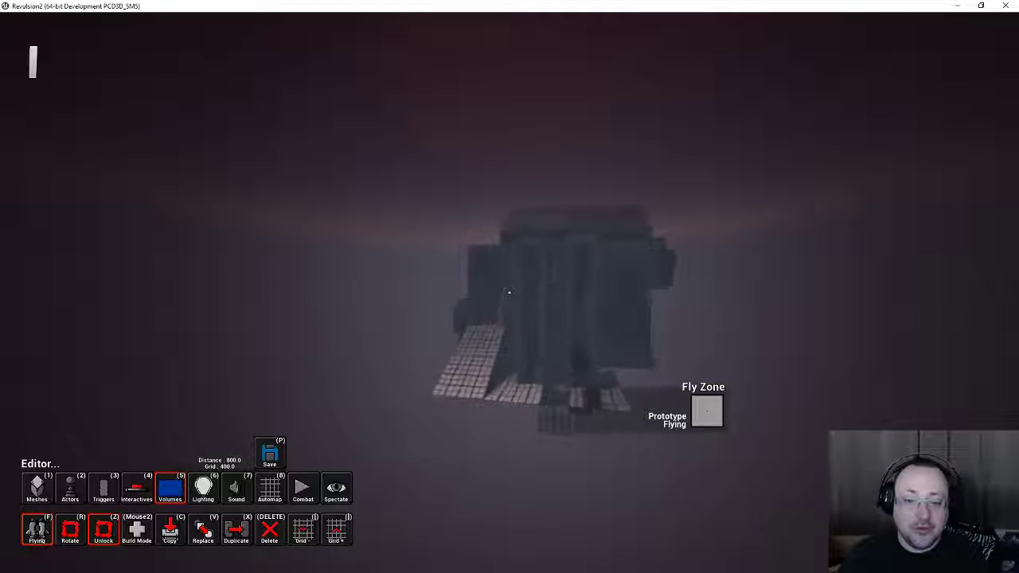
{"action": "key", "text": "w"}
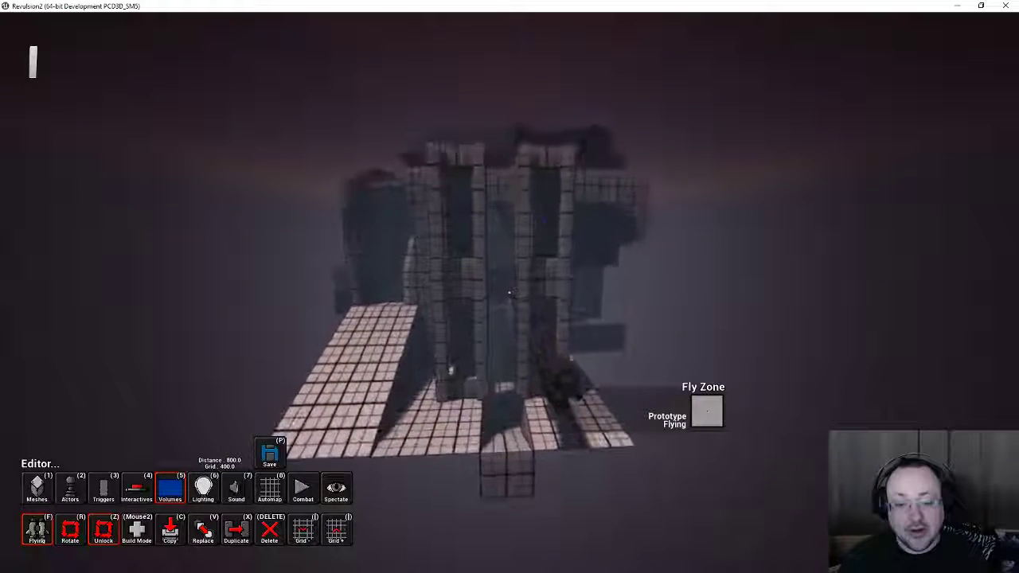
{"action": "key", "text": "w"}
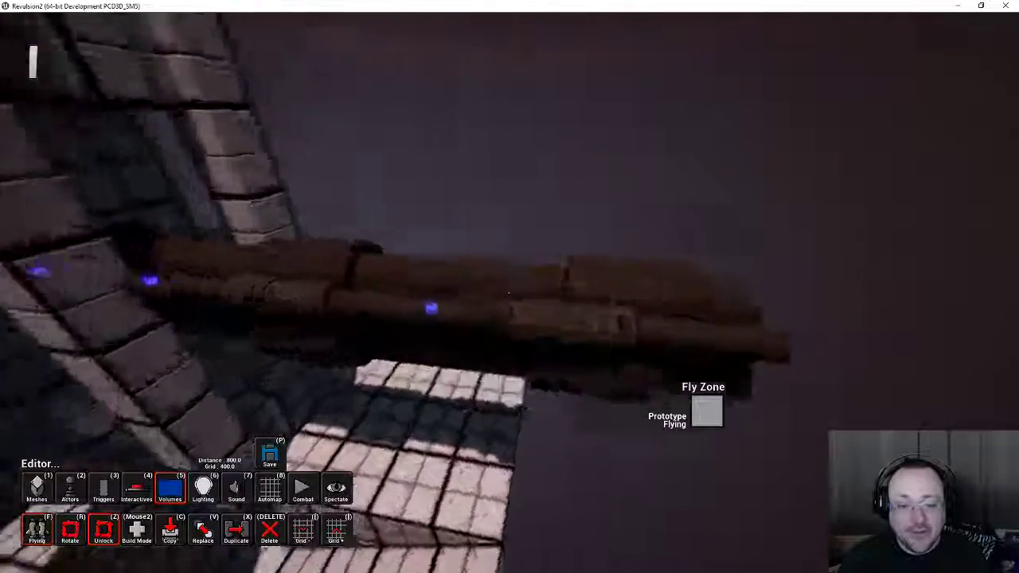
{"action": "key", "text": "w"}
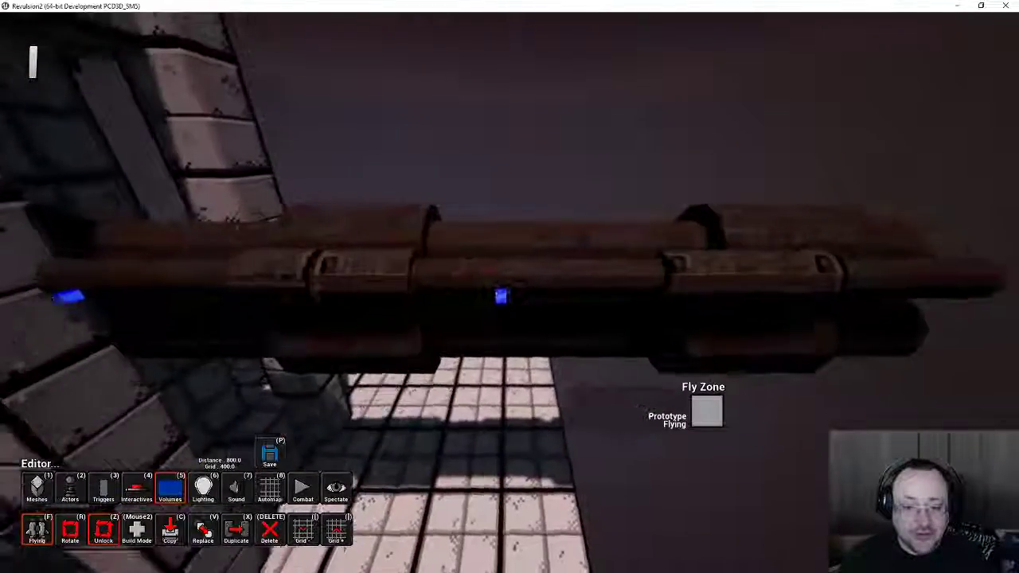
{"action": "key", "text": "w"}
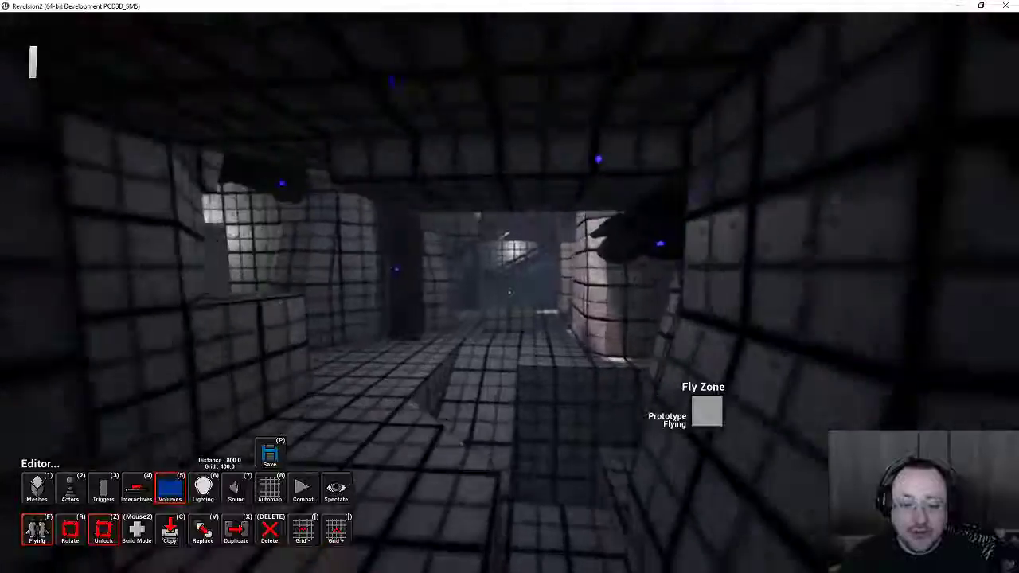
{"action": "key", "text": "w"}
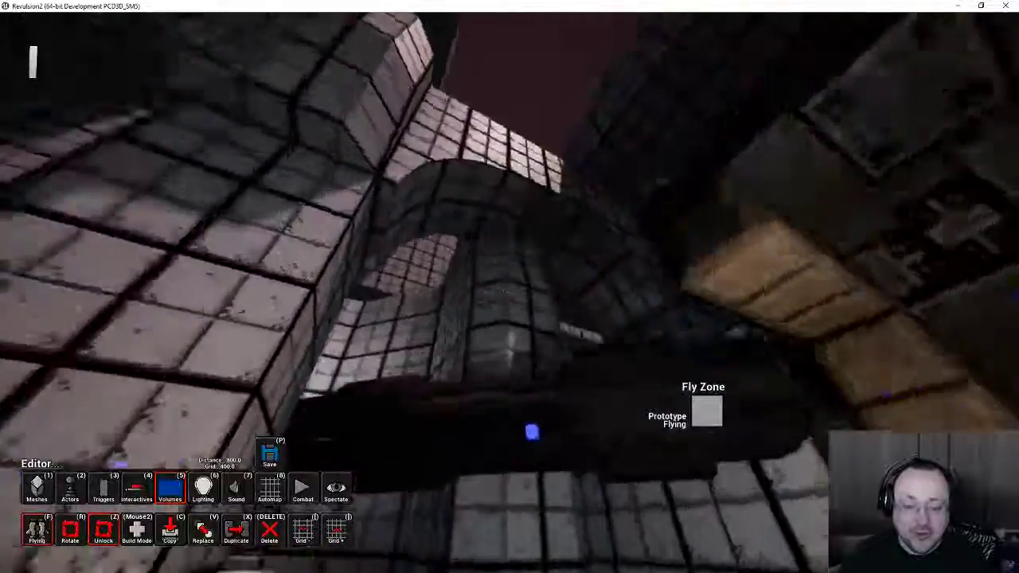
{"action": "key", "text": "w"}
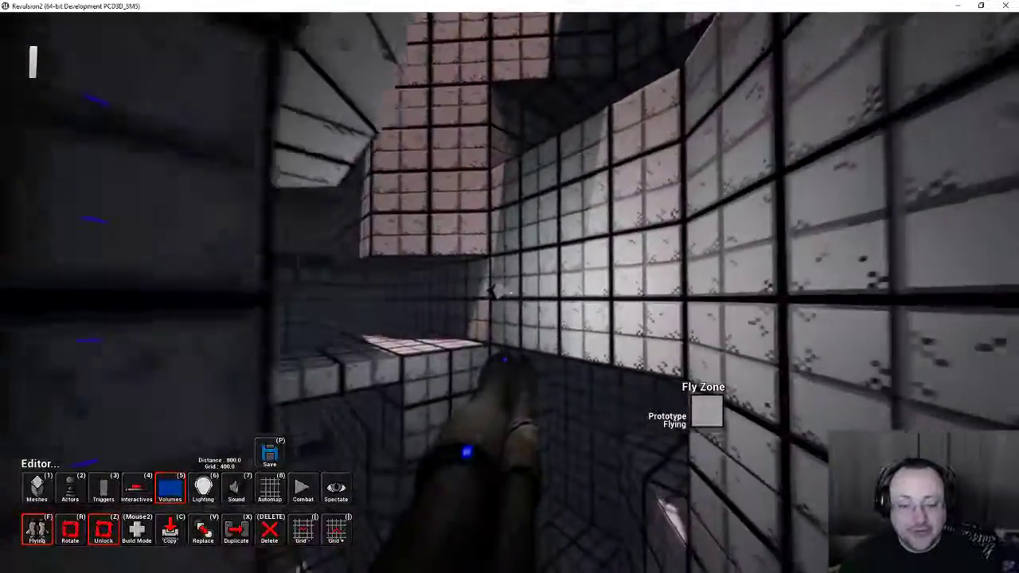
{"action": "key", "text": "w"}
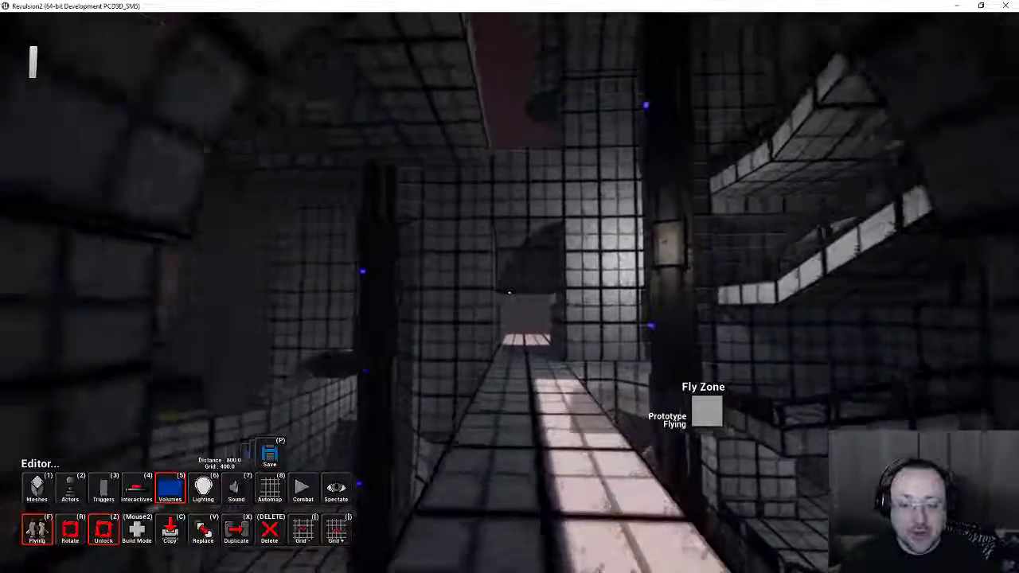
Fly outside the structure and inspect the details of the large Node02 prefab volume
{"action": "right_click_drag", "start_coordinate": [510, 293], "coordinate": [510, 292]}
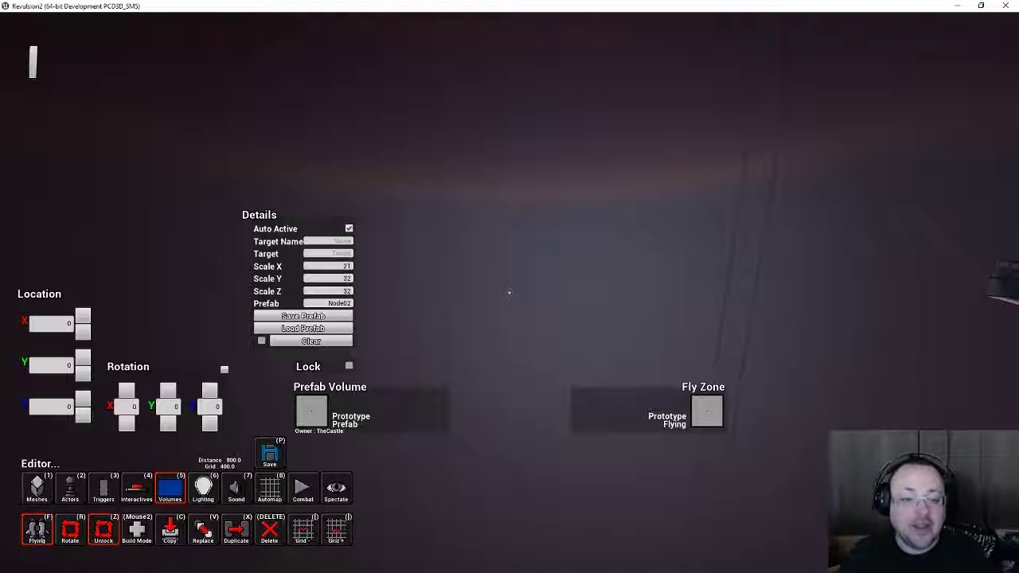
{"action": "key", "text": "w"}
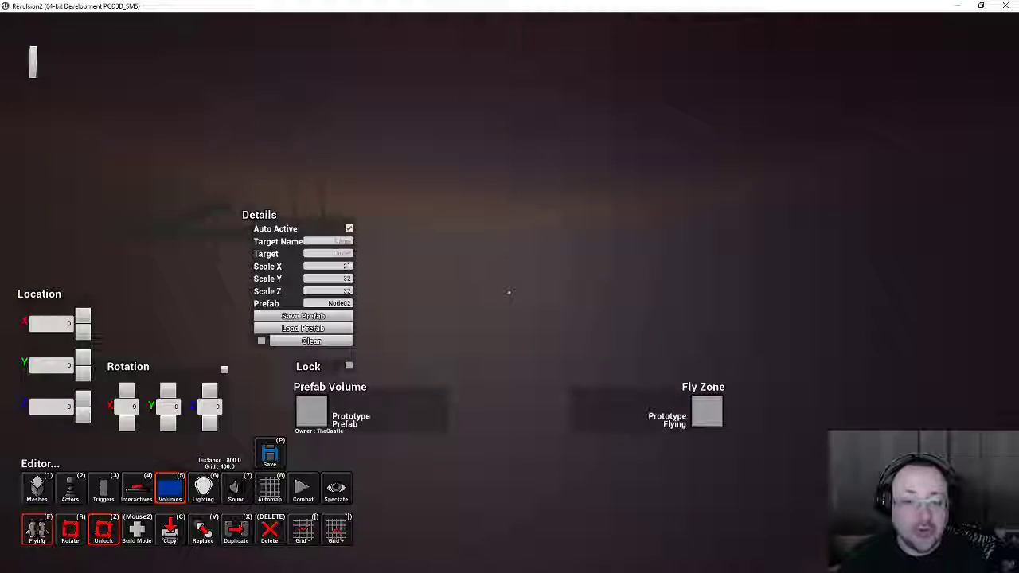
{"action": "key", "text": "d"}
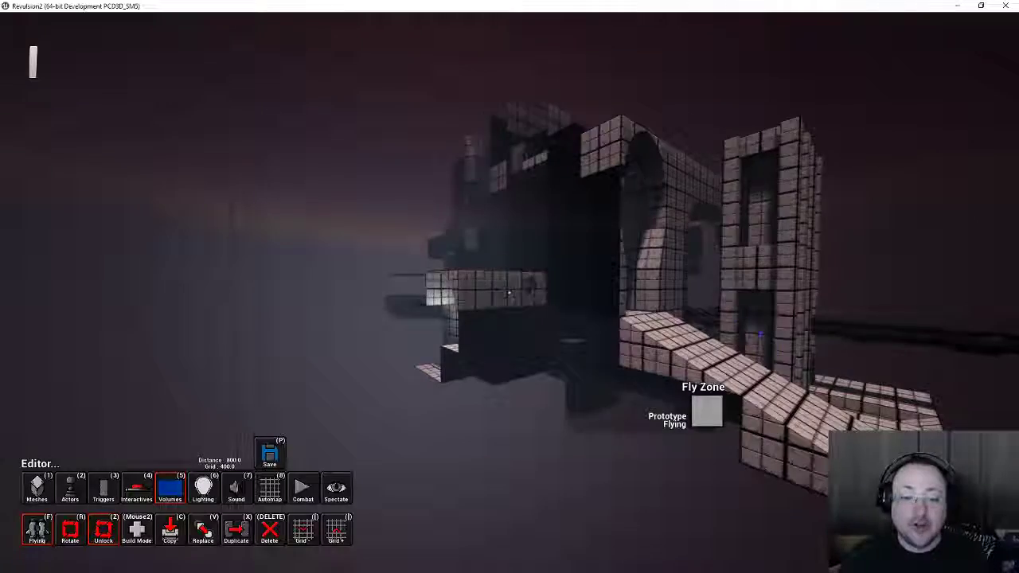
Return up the structure's ramp and examine the interior passages with their placed pipes and stairs
{"action": "key", "text": "w"}
{"action": "key", "text": "w"}
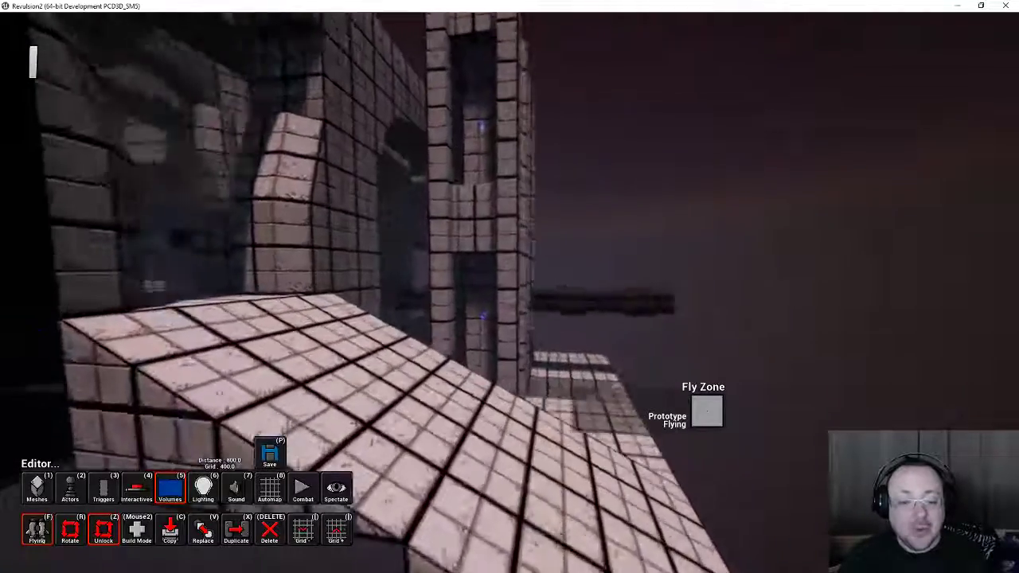
{"action": "key", "text": "w"}
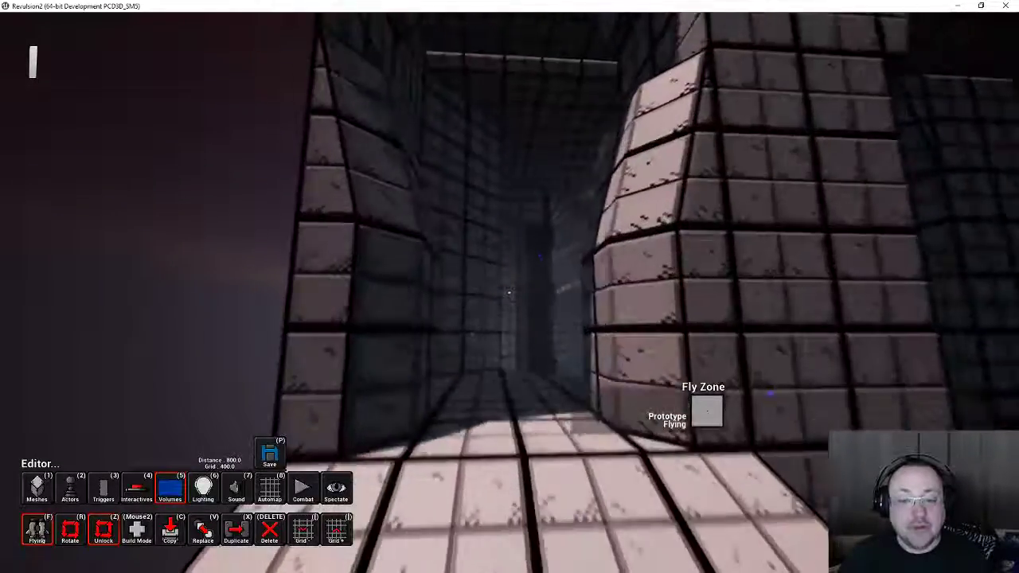
{"action": "key", "text": "w"}
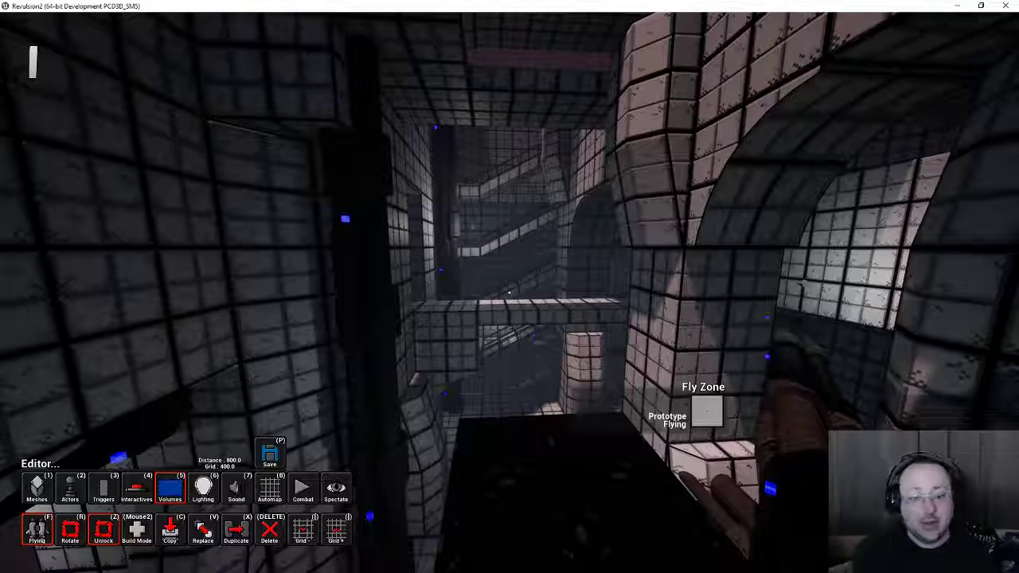
{"action": "key", "text": "w"}
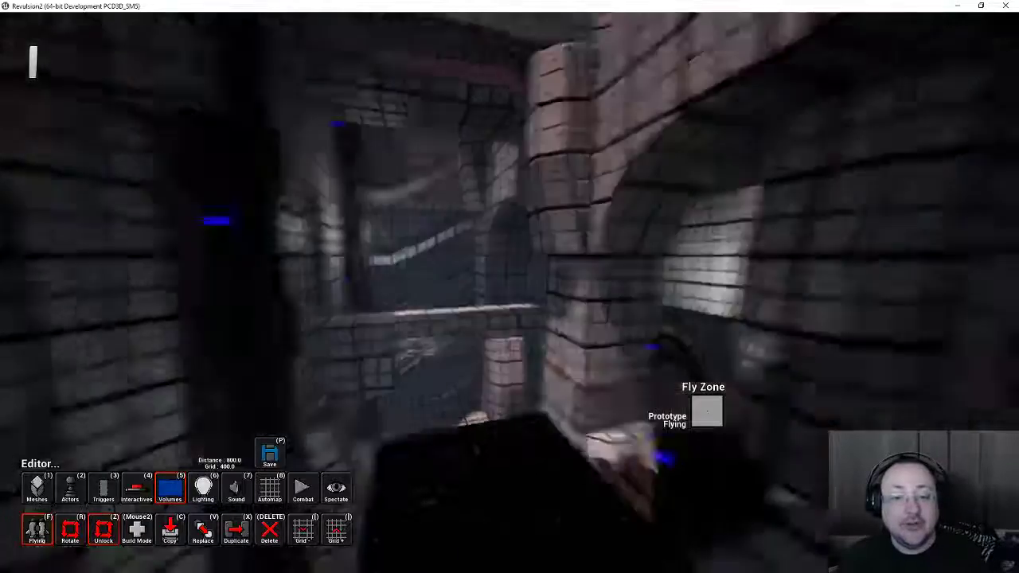
Fly out to the separate source prefabs and bring up the pipe prefab volume's details for interaction
{"action": "key", "text": "w"}
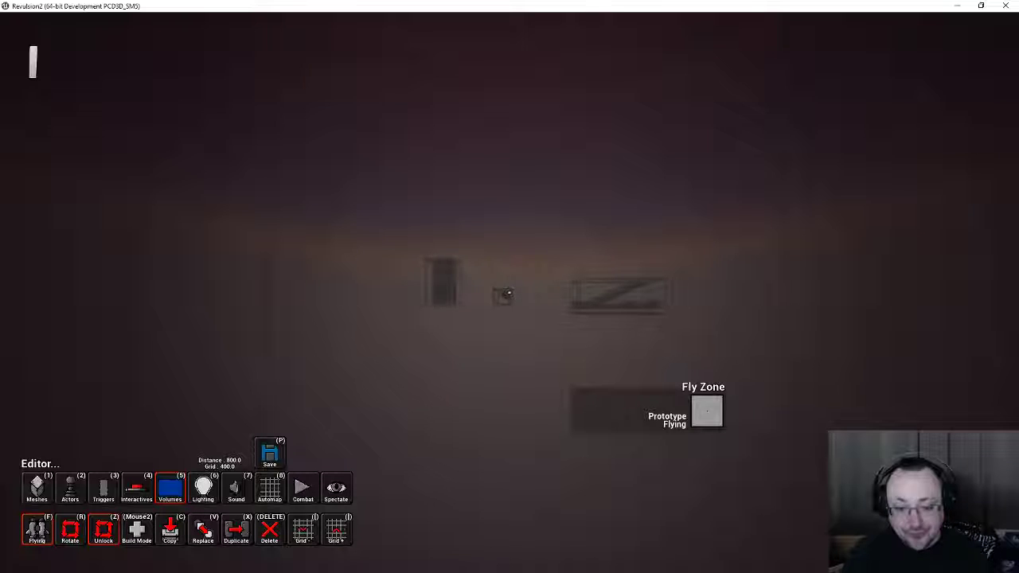
{"action": "key", "text": "w"}
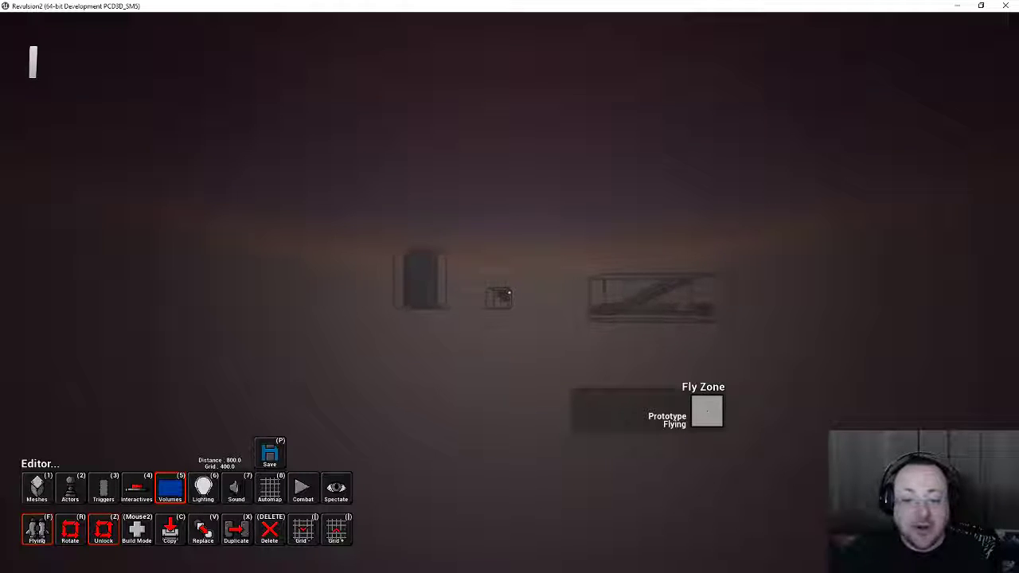
{"action": "key", "text": "w"}
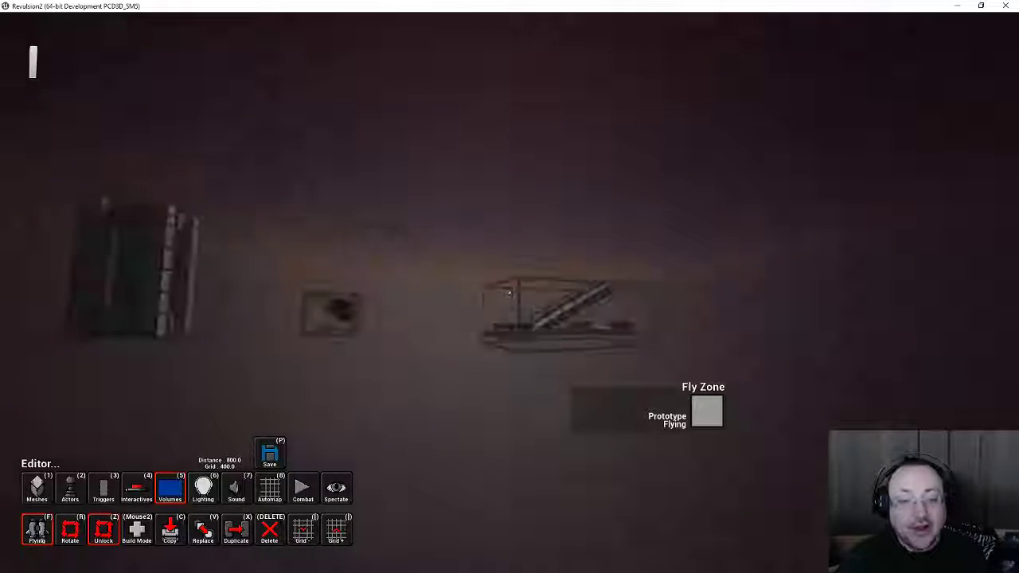
{"action": "key", "text": "w"}
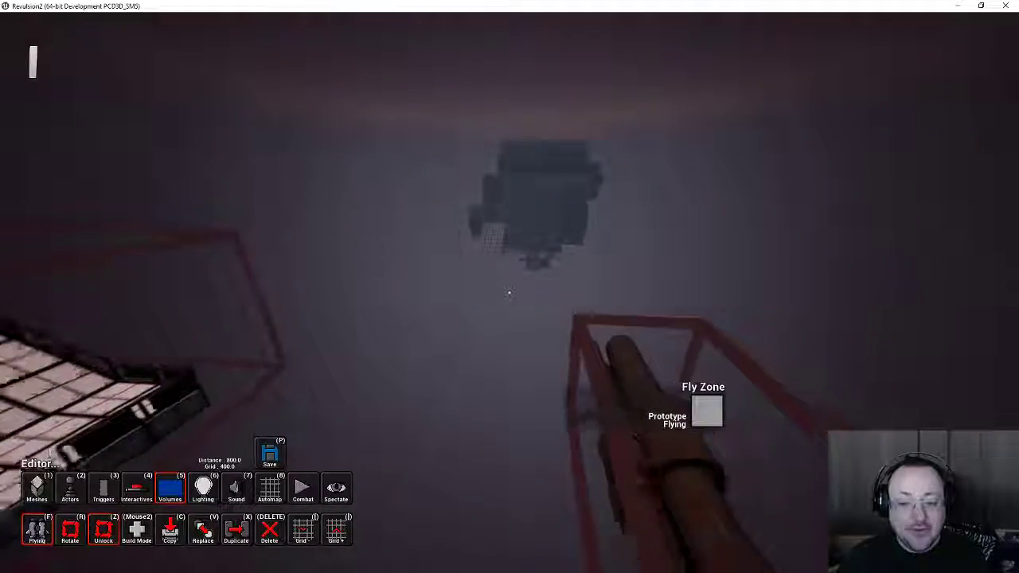
{"action": "left_click", "coordinate": [510, 293]}
{"action": "key", "text": "Tab"}
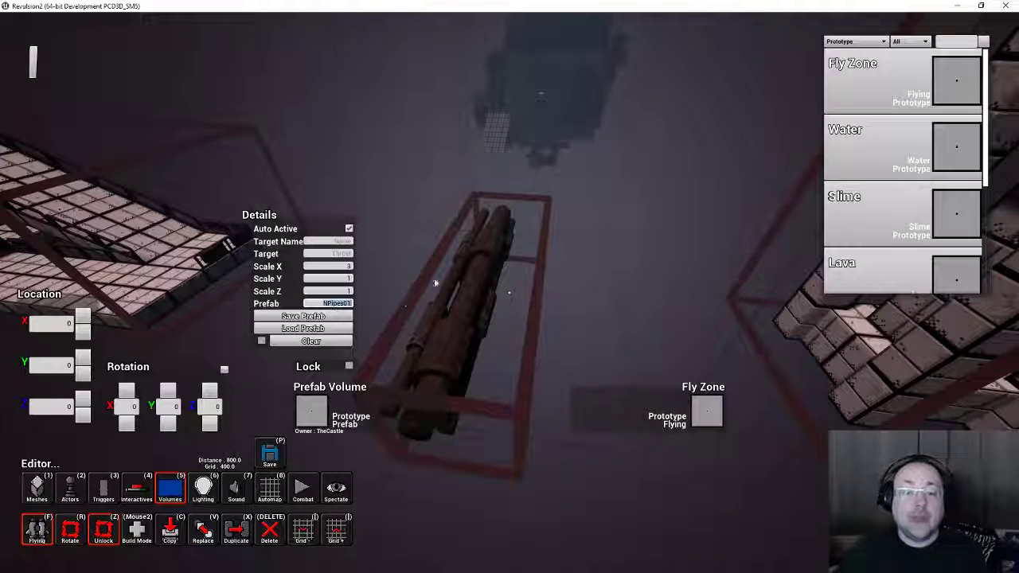
Leave the pipe volume's details and look over the NPillar01 and NStairs01 prefab volumes
{"action": "left_click", "coordinate": [605, 240]}
{"action": "right_click", "coordinate": [605, 241]}
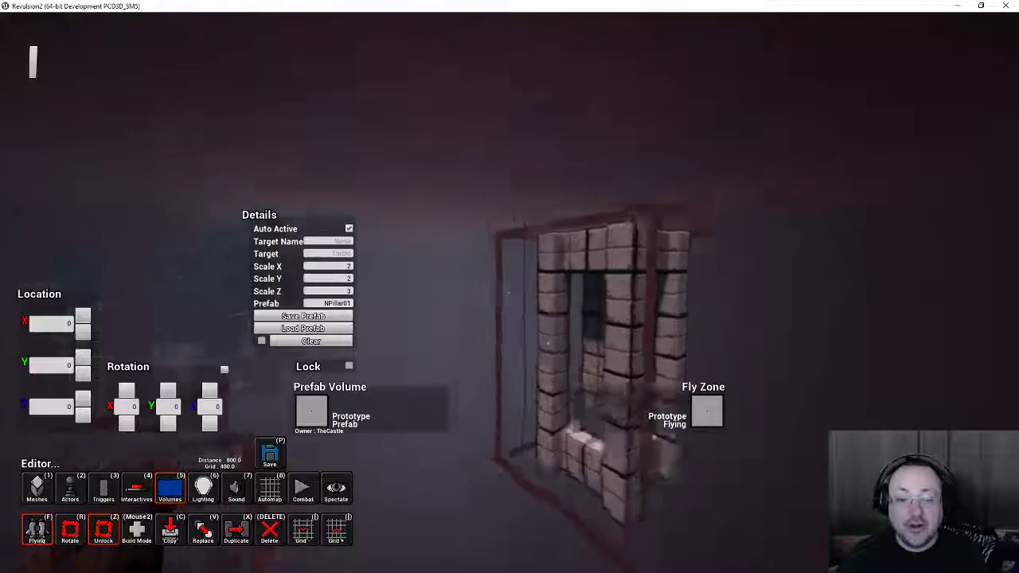
{"action": "key", "text": "w"}
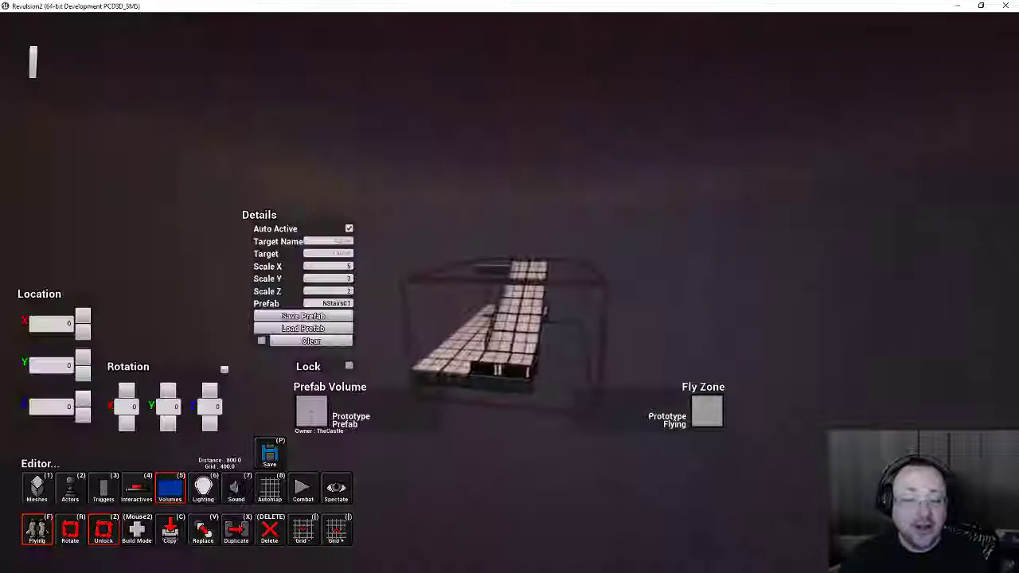
{"action": "left_click", "coordinate": [509, 293]}
{"action": "key", "text": "w"}
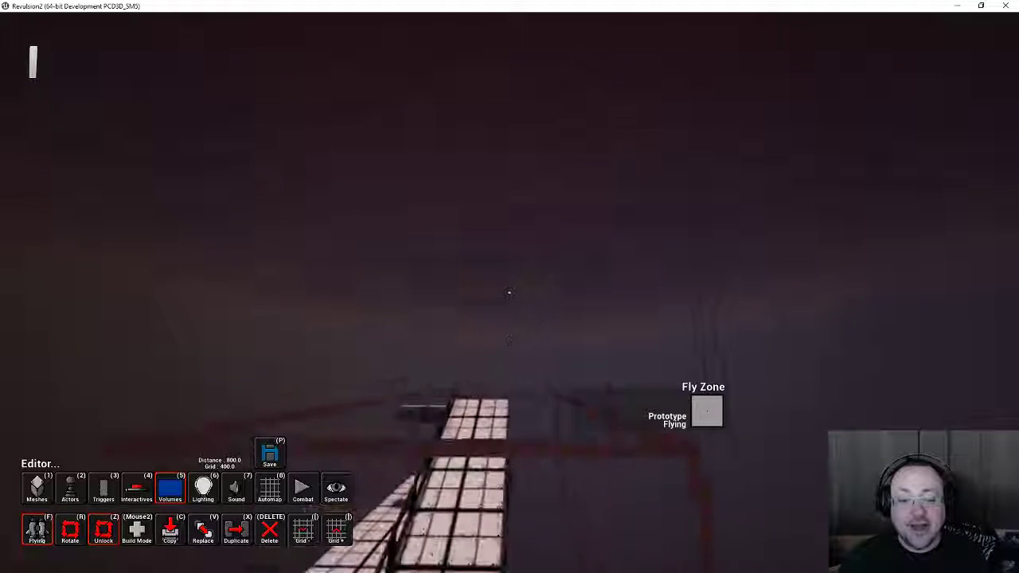
Circle around the source stairs prefab and bring up the details and save options of its volume
{"action": "key", "text": "a"}
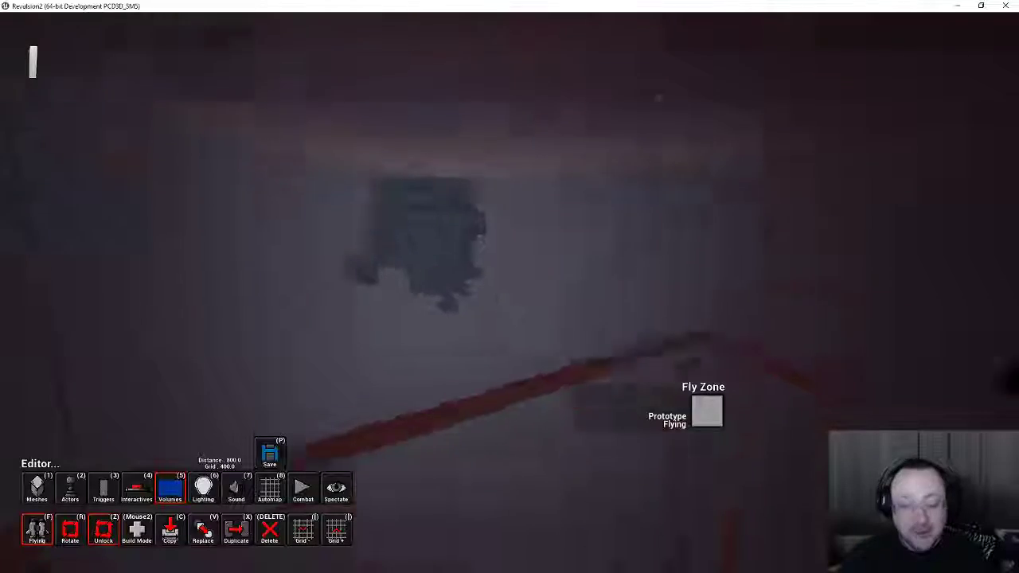
{"action": "key", "text": "s"}
{"action": "key", "text": "d"}
{"action": "right_click_drag", "start_coordinate": [510, 293], "coordinate": [510, 293]}
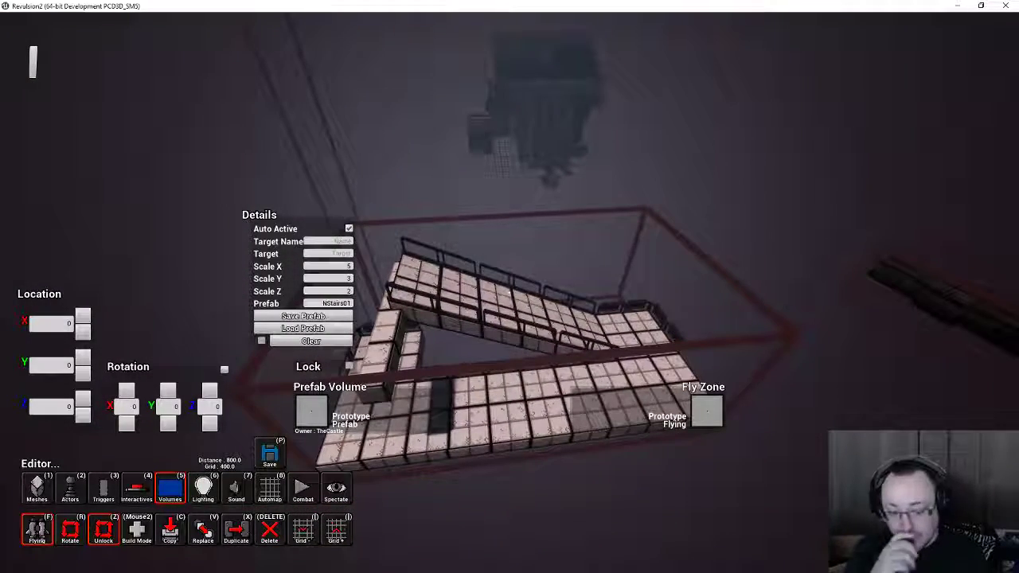
{"action": "key", "text": "Tab"}
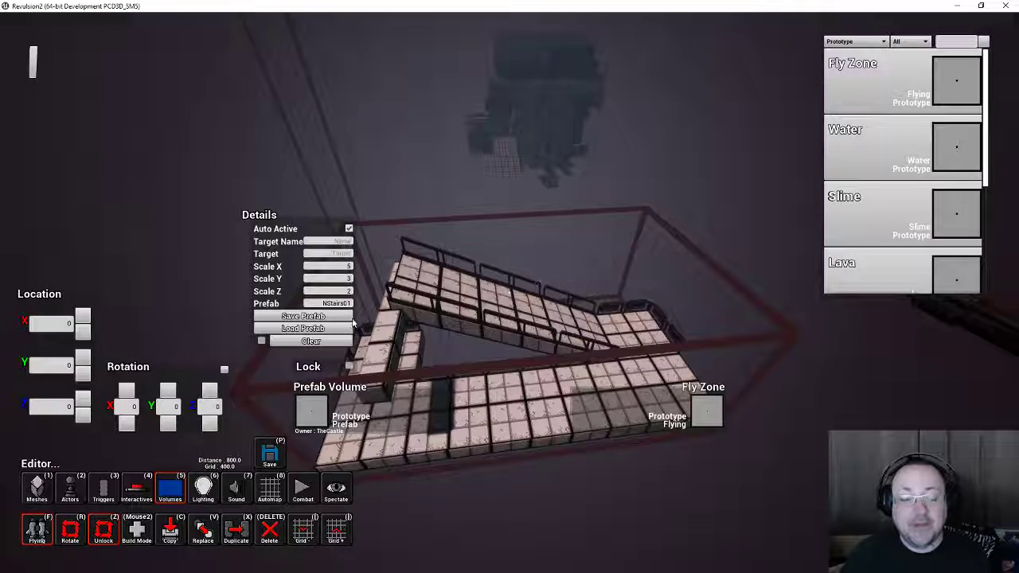
Move off the stairs prefab and inspect the Node01 prefab volume towards the main structure
{"action": "key", "text": "f"}
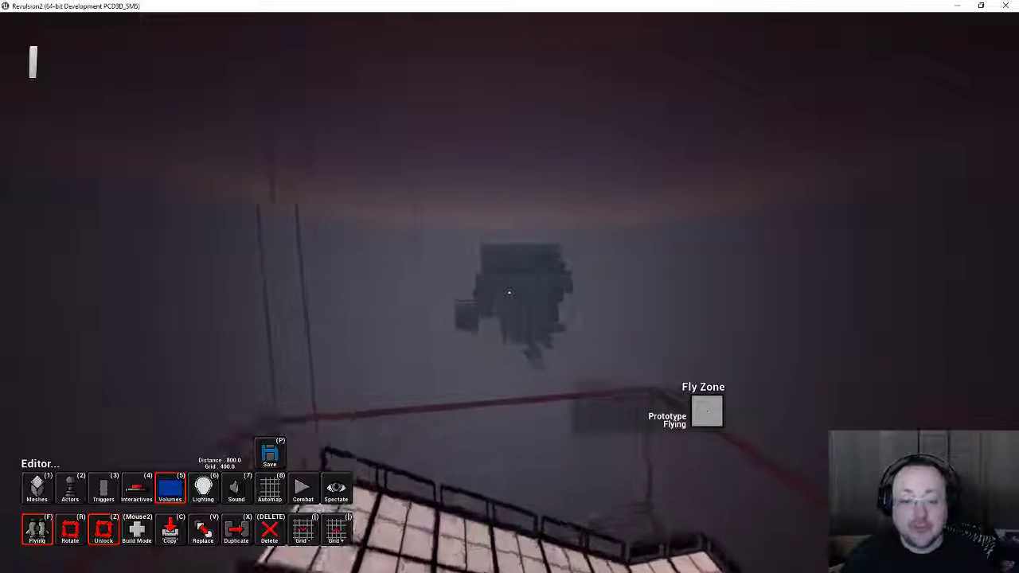
{"action": "key", "text": "w"}
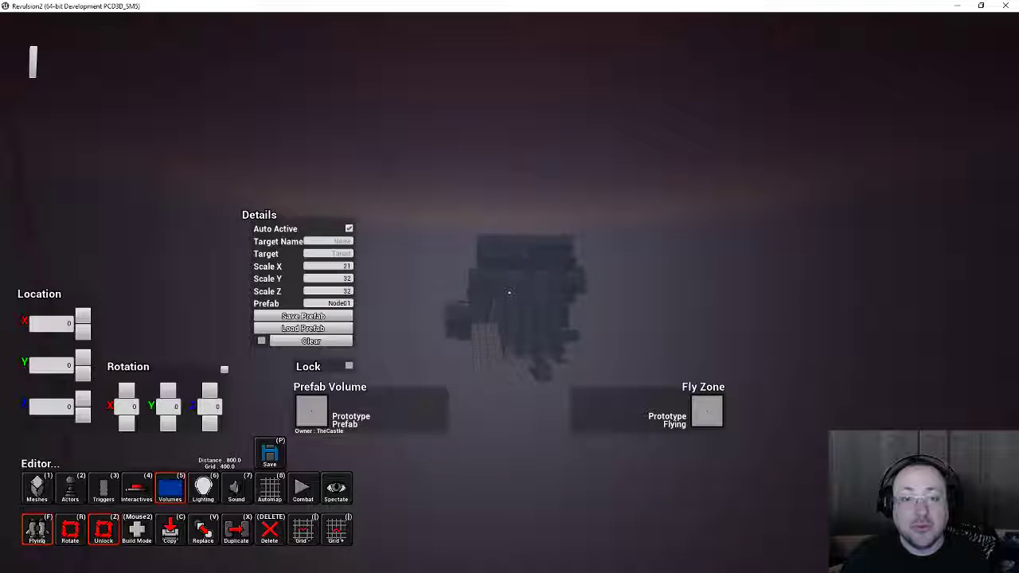
{"action": "key", "text": "f"}
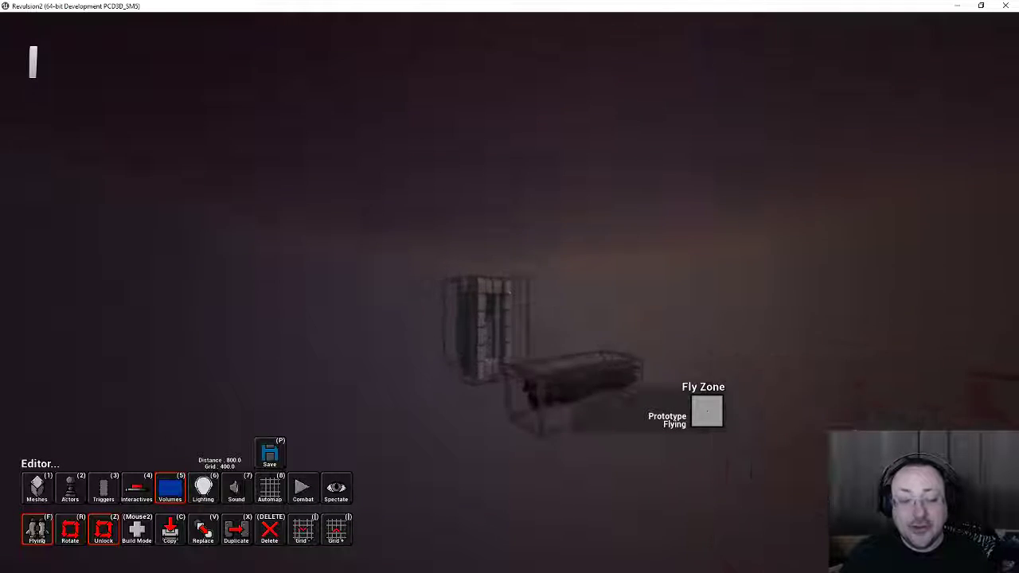
Approach the source pillar prefab, bring up its NPillar01 volume details, and view it from several sides
{"action": "key", "text": "f"}
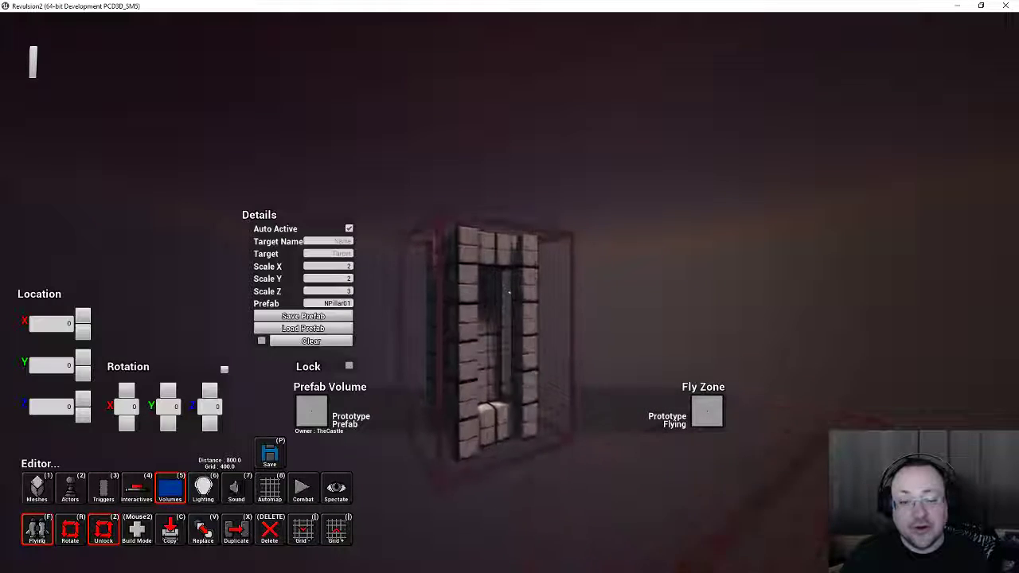
{"action": "key", "text": "w"}
{"action": "right_click", "coordinate": [510, 292]}
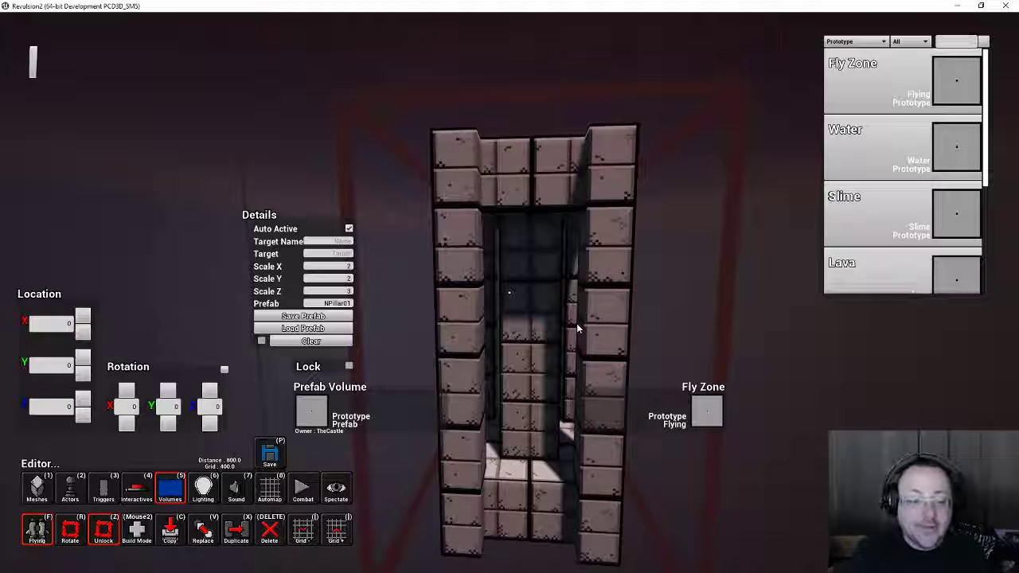
{"action": "right_click", "coordinate": [505, 323]}
{"action": "key", "text": "d"}
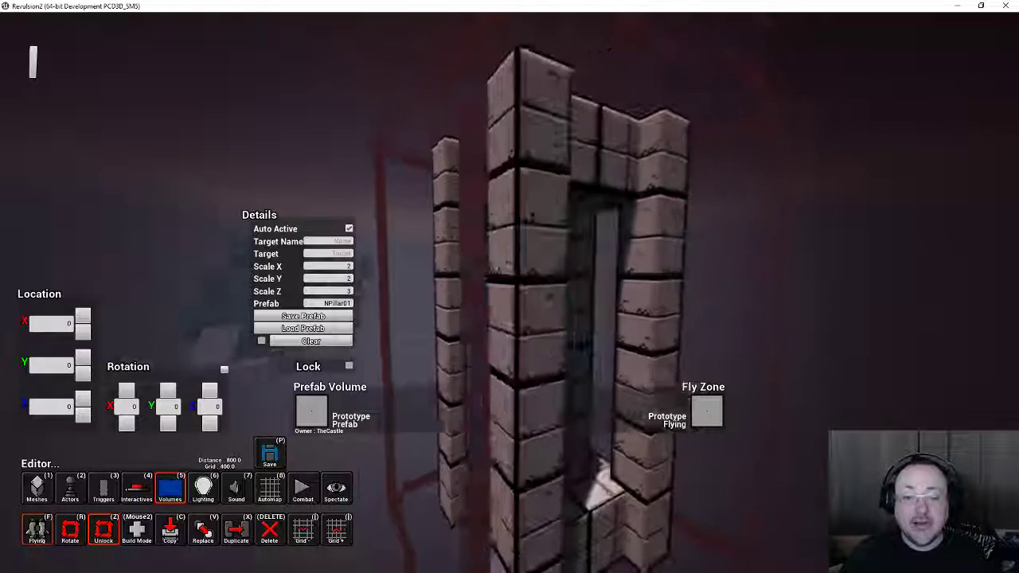
{"action": "key", "text": "s"}
{"action": "key", "text": "w"}
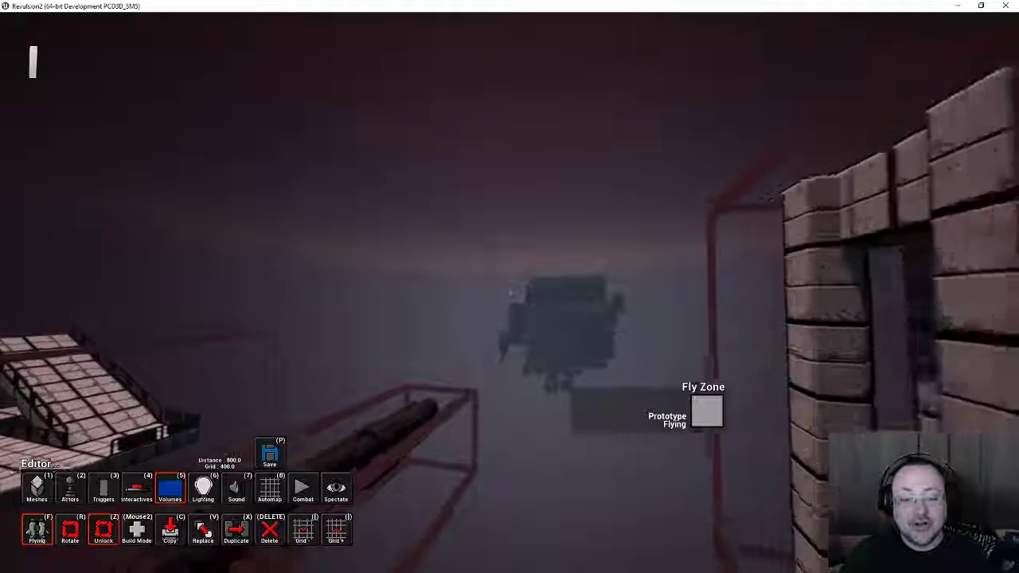
Move away from the source pillar prefab and inspect the Node01 volume's details towards the distant main structure
{"action": "key", "text": "w"}
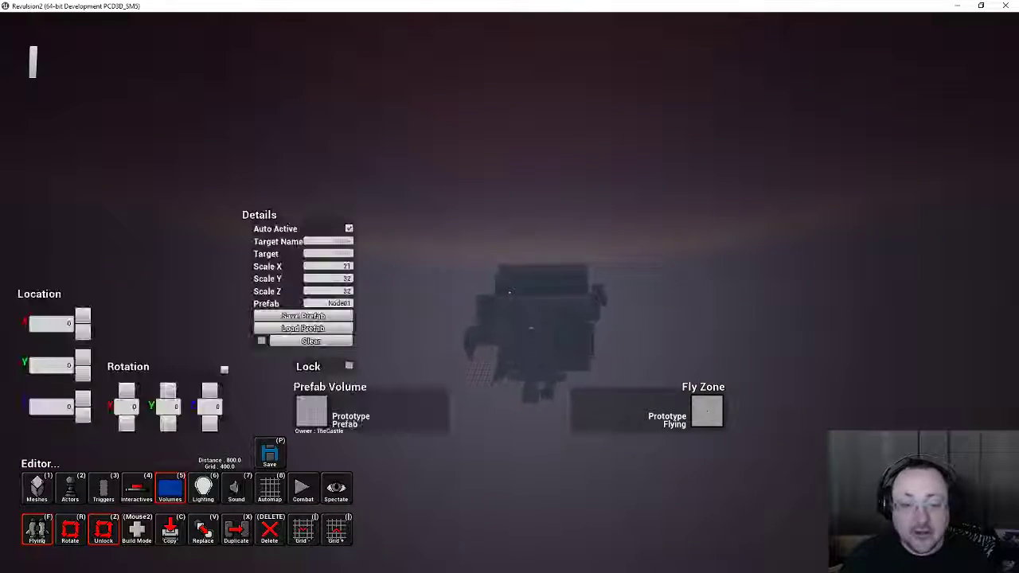
{"action": "key", "text": "a"}
{"action": "key", "text": "w"}
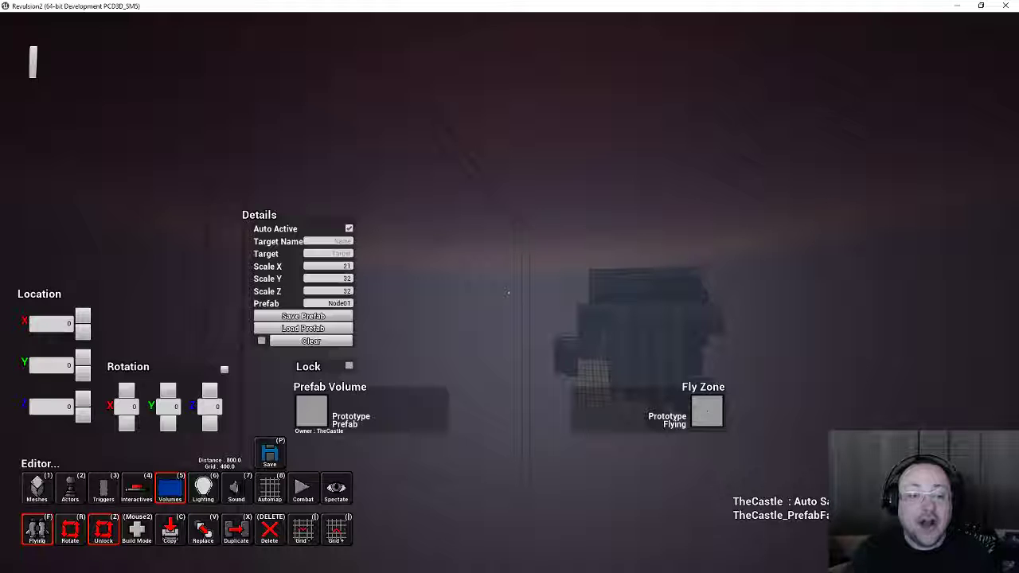
{"action": "key", "text": "w"}
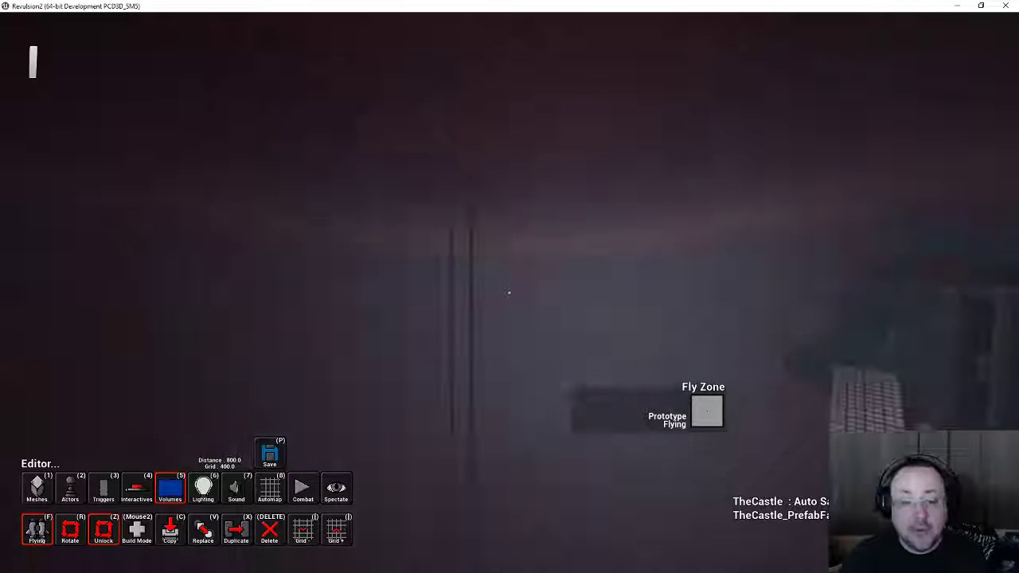
{"action": "right_click_drag", "start_coordinate": [509, 293], "coordinate": [510, 293]}
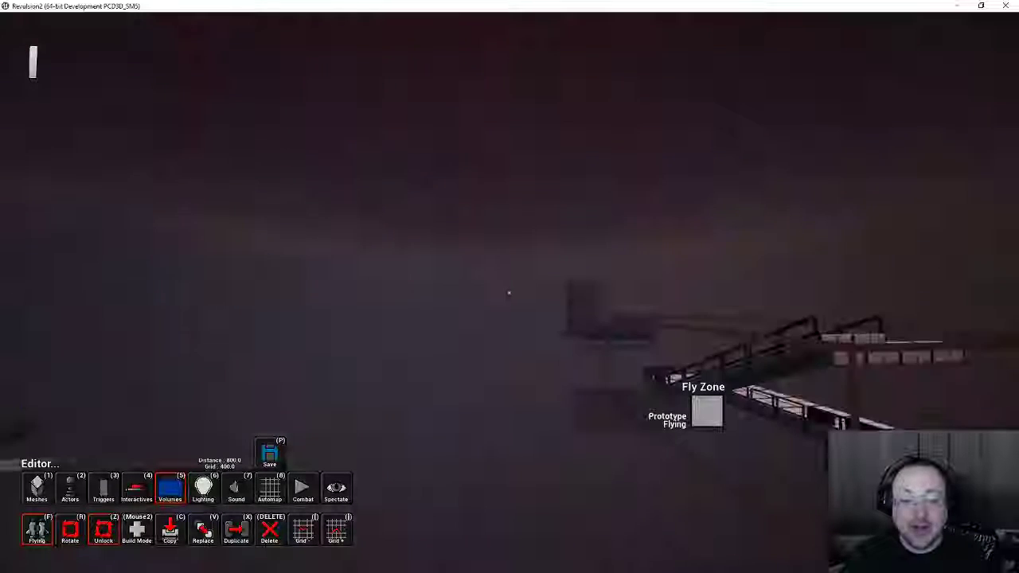
Look over the source stairs and pillar prefabs, then turn back to the details of the Node01 prefab volume
{"action": "key", "text": "w"}
{"action": "key", "text": "w"}
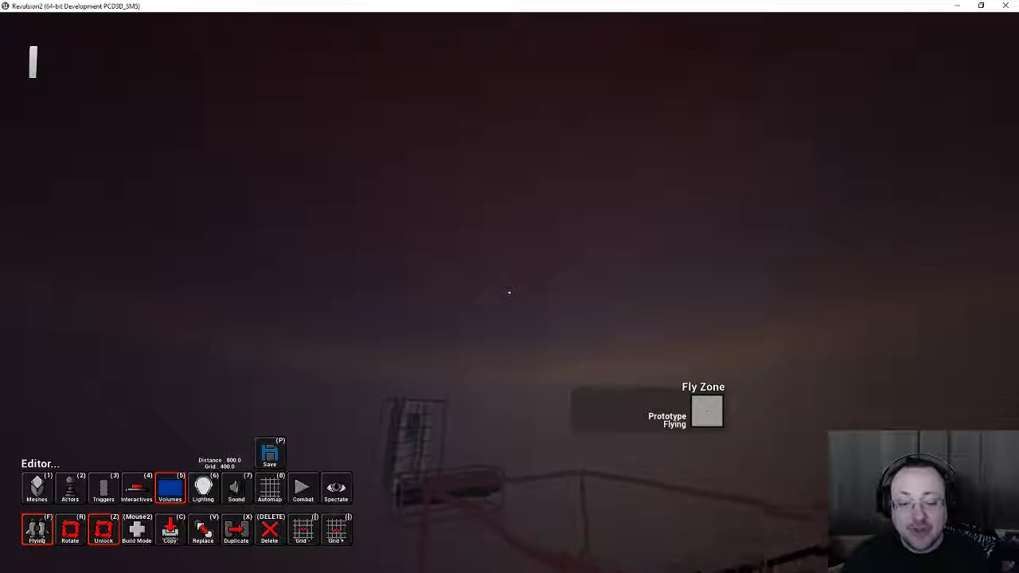
{"action": "key", "text": "w"}
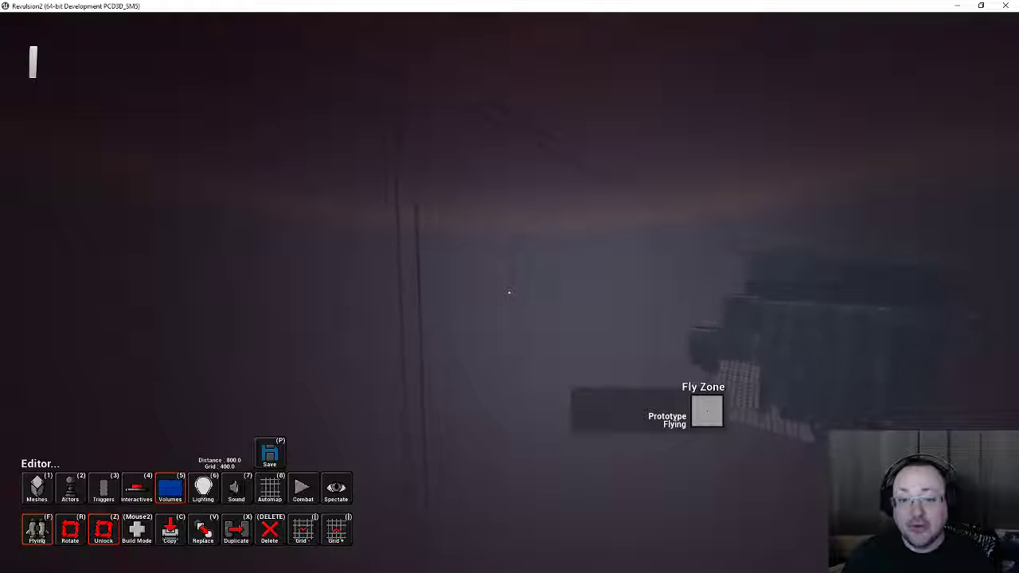
{"action": "left_click", "coordinate": [510, 292]}
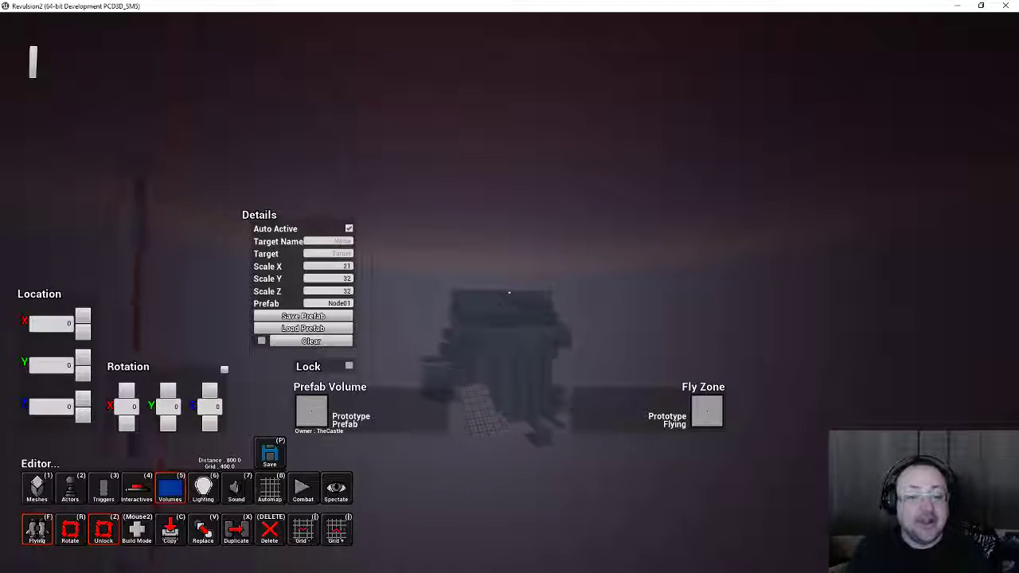
{"action": "left_click", "coordinate": [510, 292]}
Fly up to the main structure and examine its pillars, arched entrance and outer side walls
{"action": "key", "text": "w"}
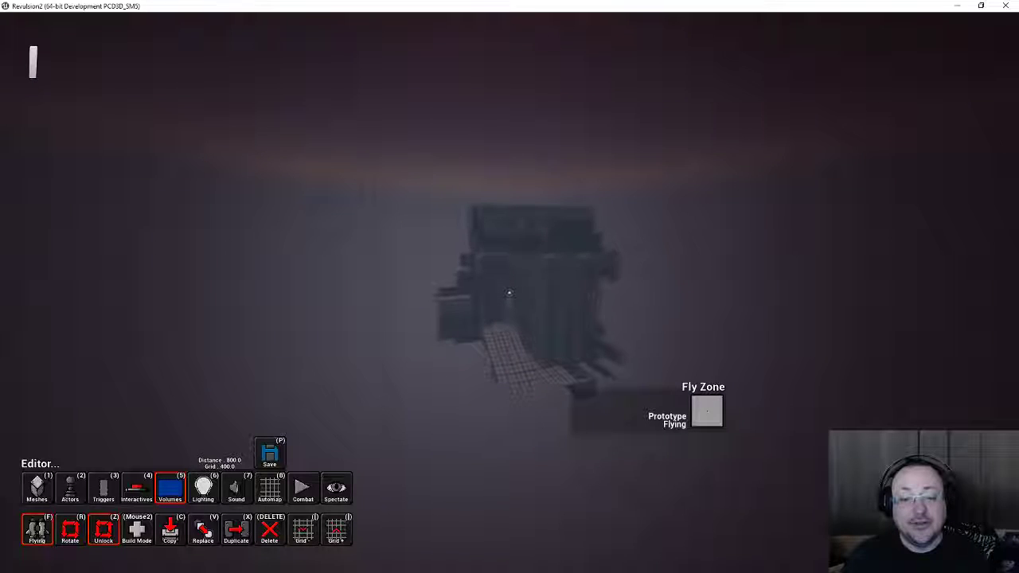
{"action": "key", "text": "w"}
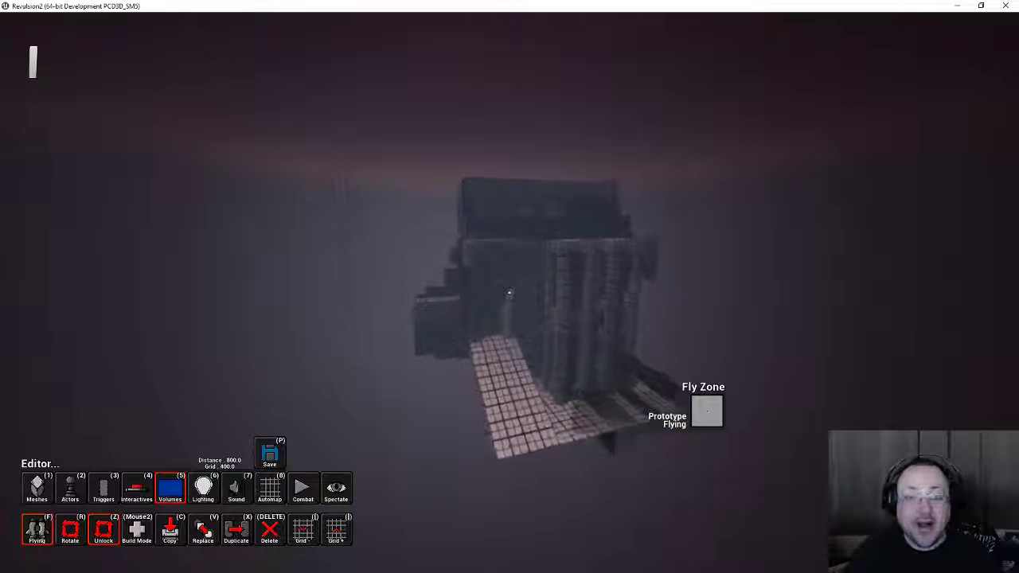
{"action": "key", "text": "w"}
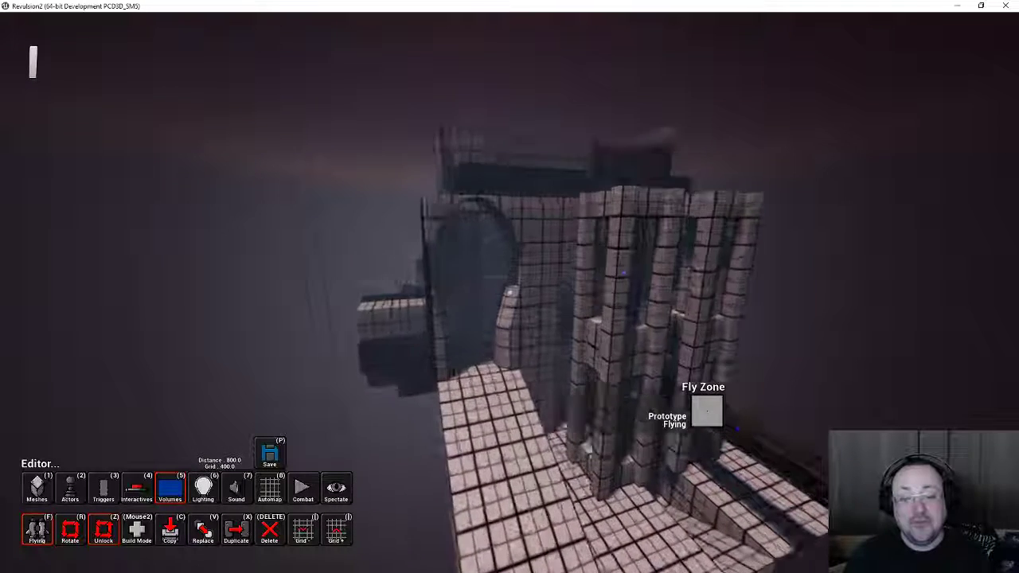
{"action": "key", "text": "a"}
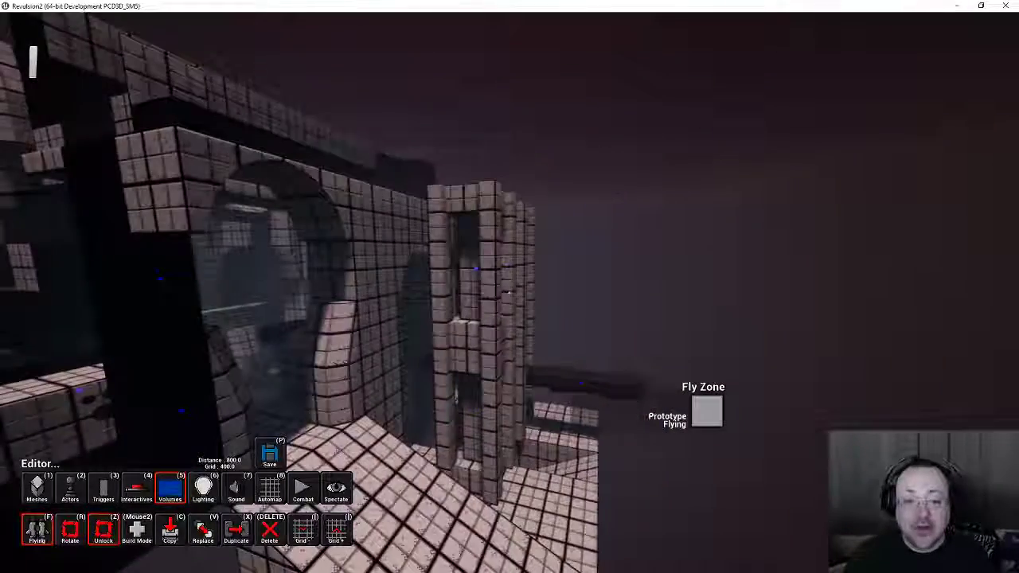
{"action": "key", "text": "d"}
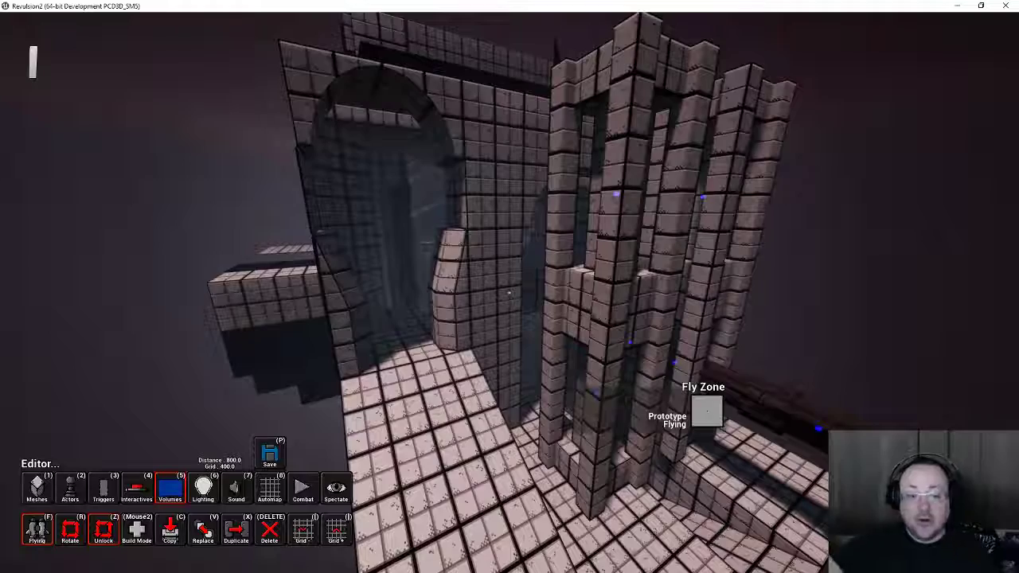
{"action": "key", "text": "w"}
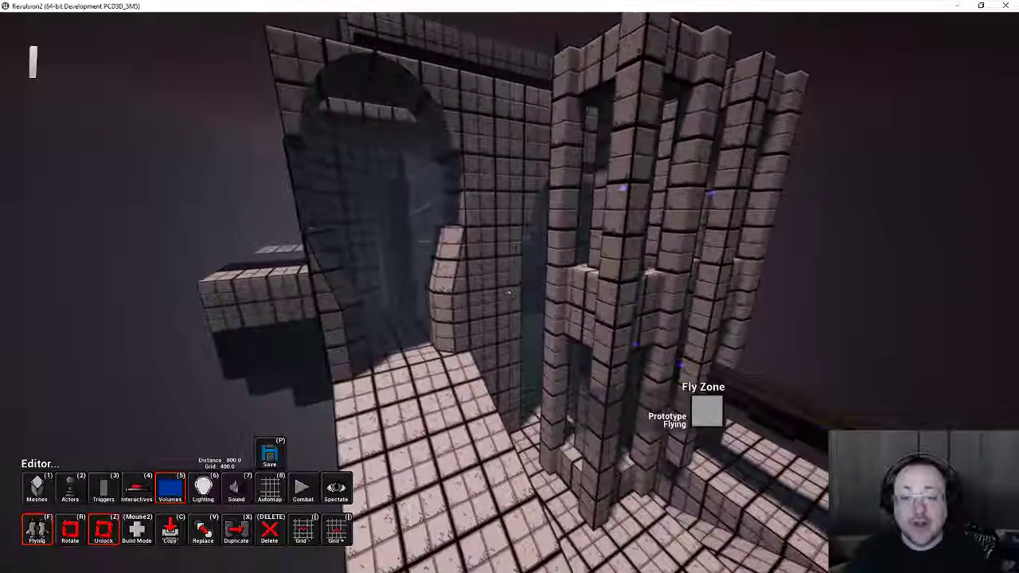
{"action": "key", "text": "w"}
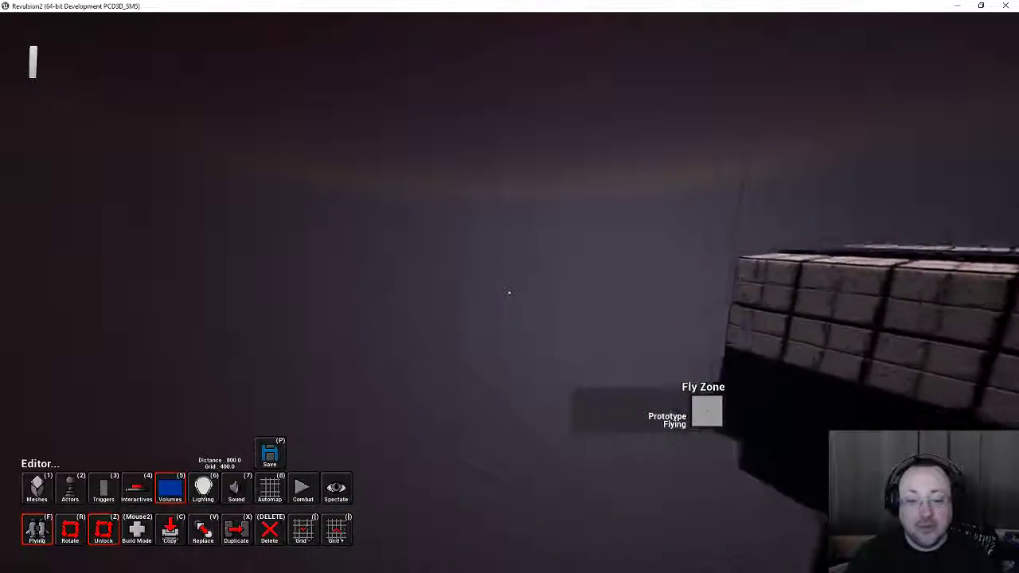
{"action": "key", "text": "s"}
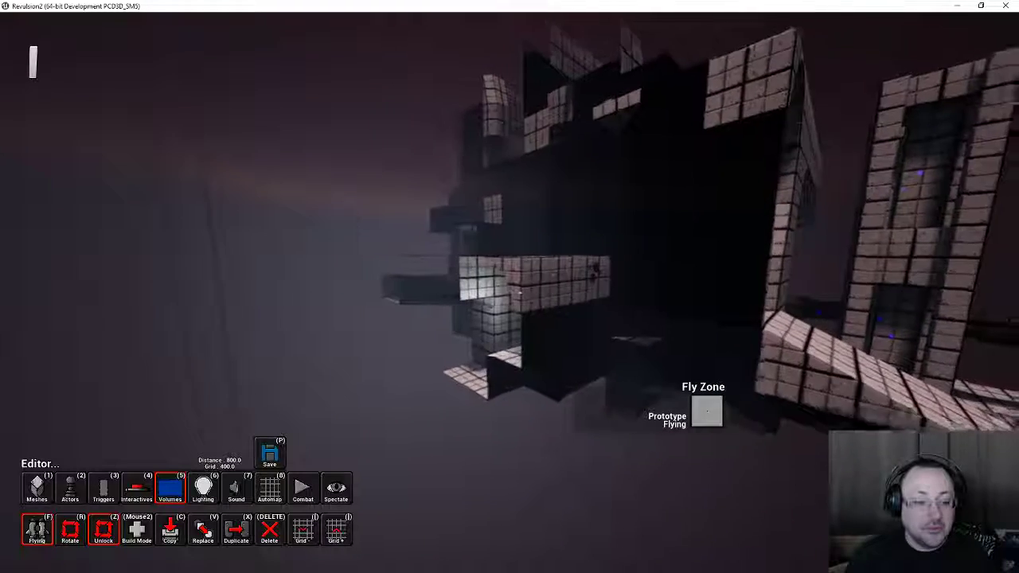
Point out the Node01 volume's prefab save option and approach the separate source pillar, pipe and stairs prefabs
{"action": "key", "text": "Tab"}
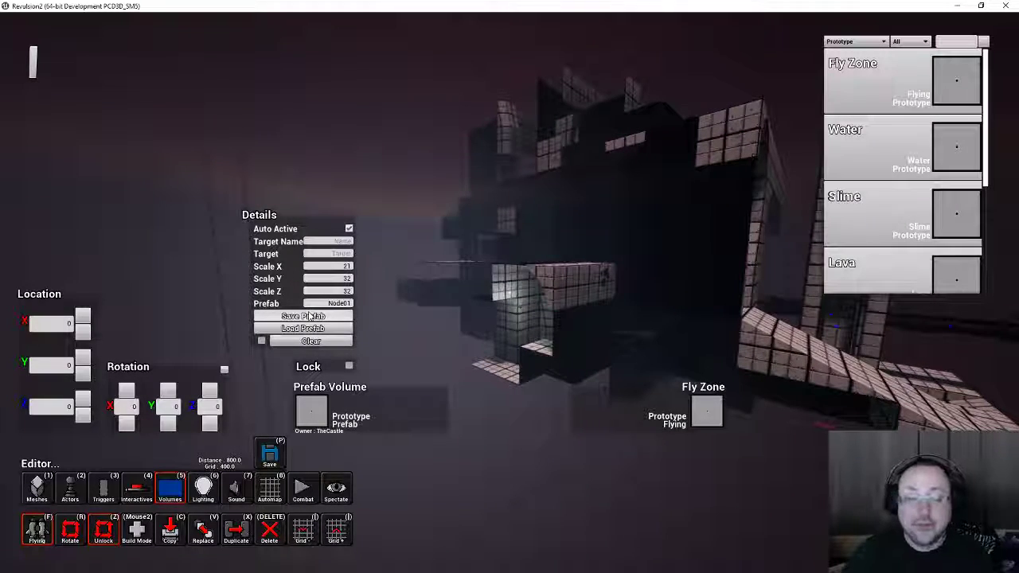
{"action": "key", "text": "Tab"}
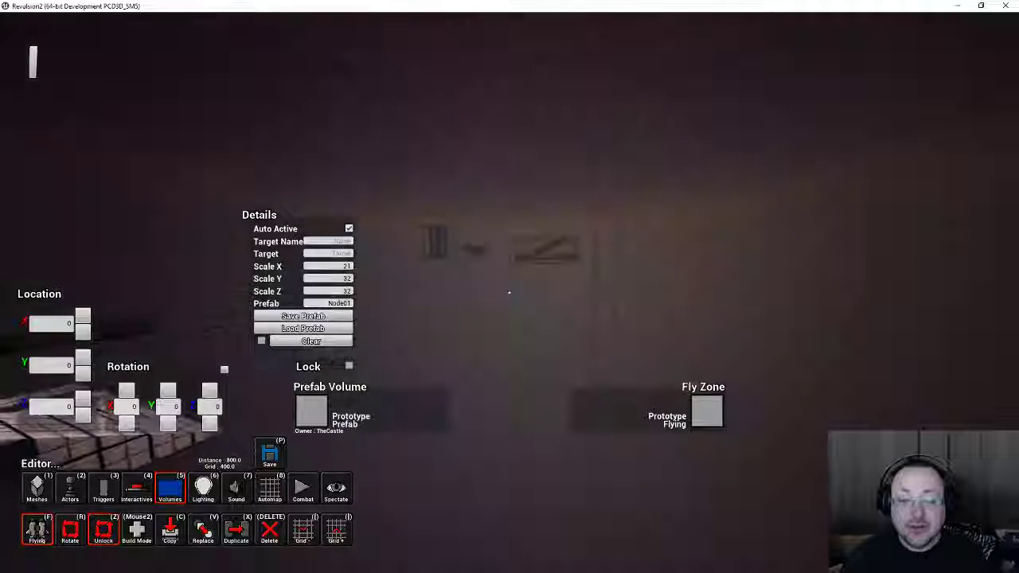
{"action": "key", "text": "w"}
{"action": "key", "text": "w"}
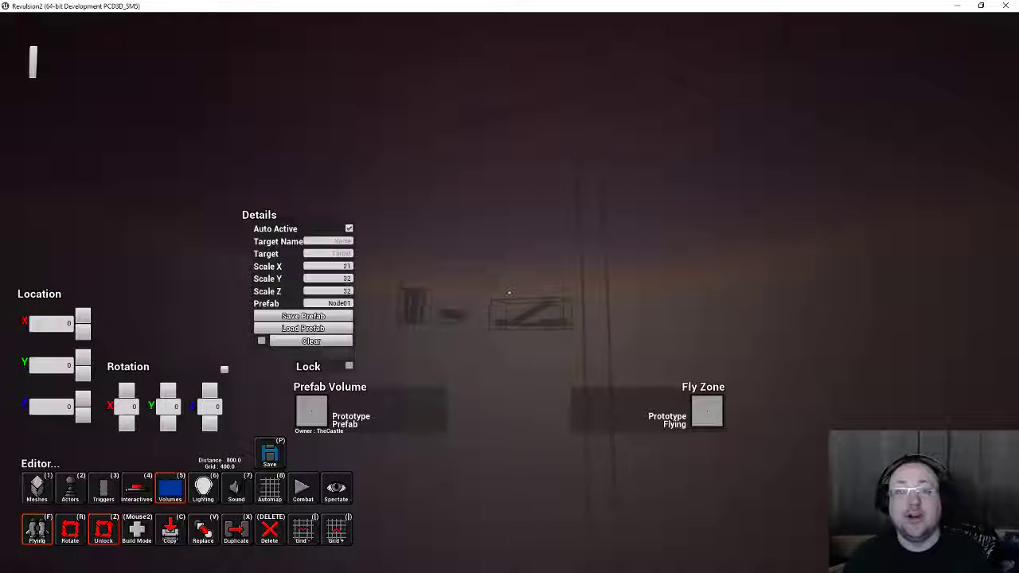
{"action": "key", "text": "w"}
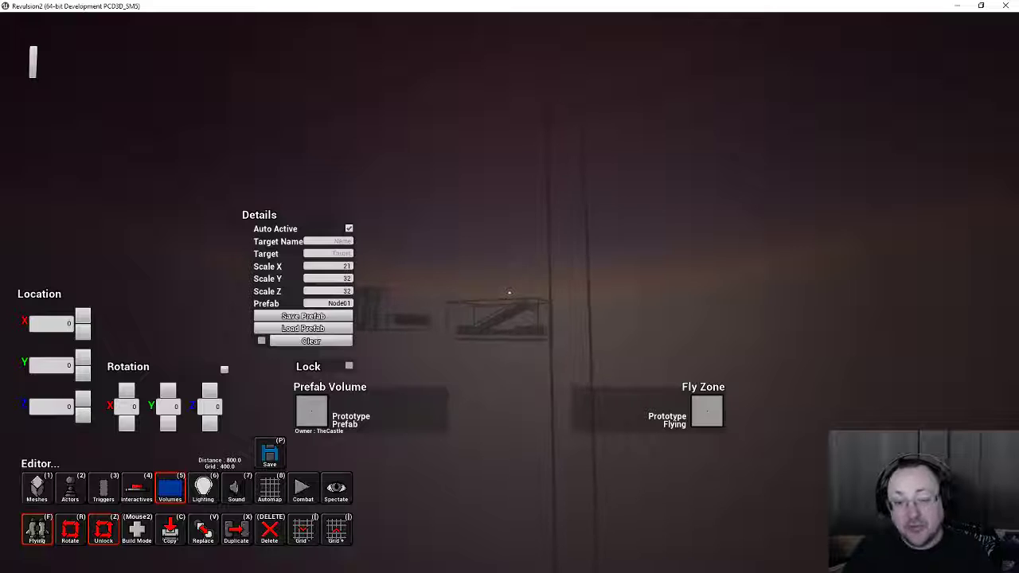
{"action": "key", "text": "w"}
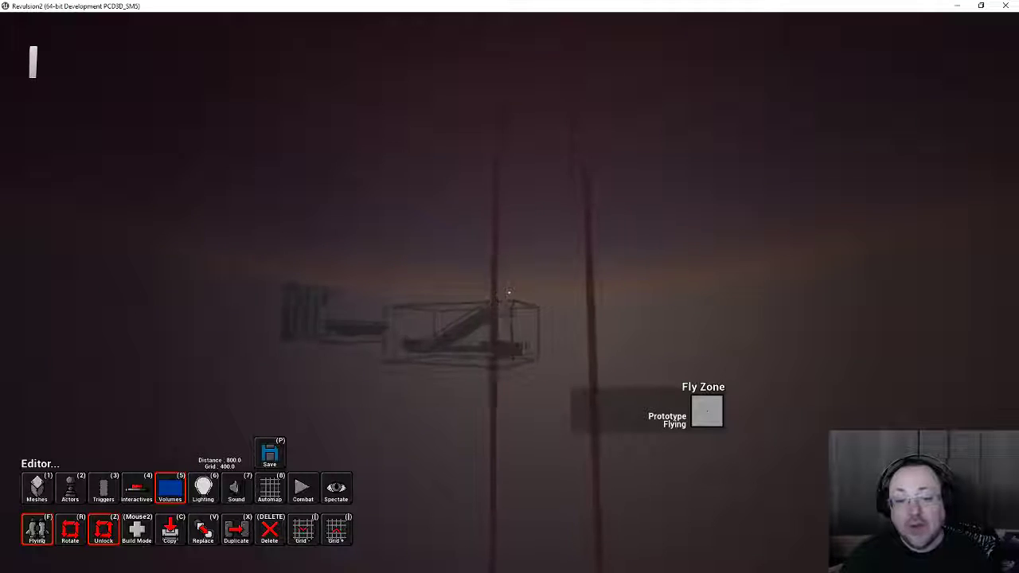
{"action": "key", "text": "w"}
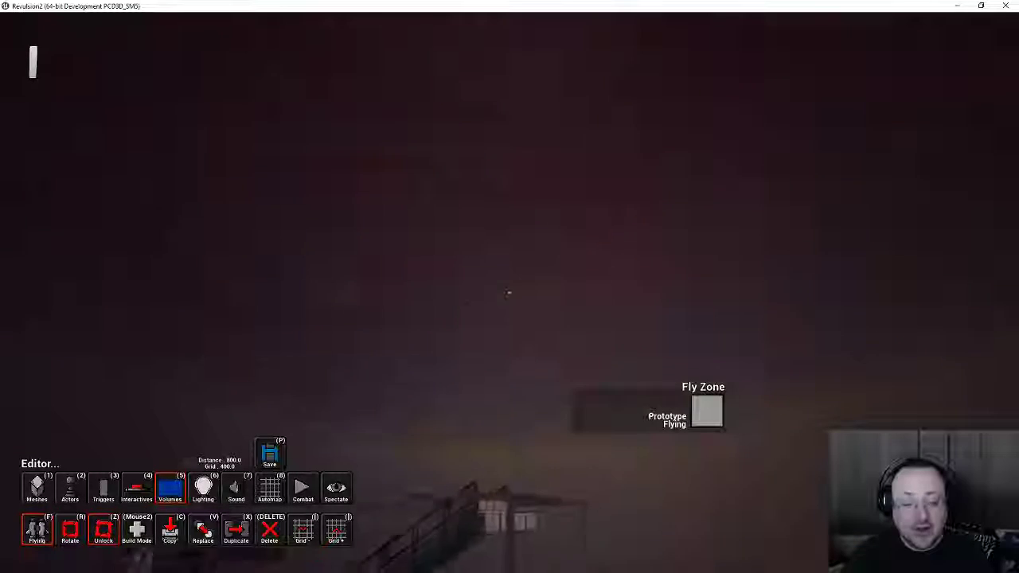
View the Node01 volume's details and main structure from a distance, comparing them with the neighbouring source prefabs
{"action": "key", "text": "w"}
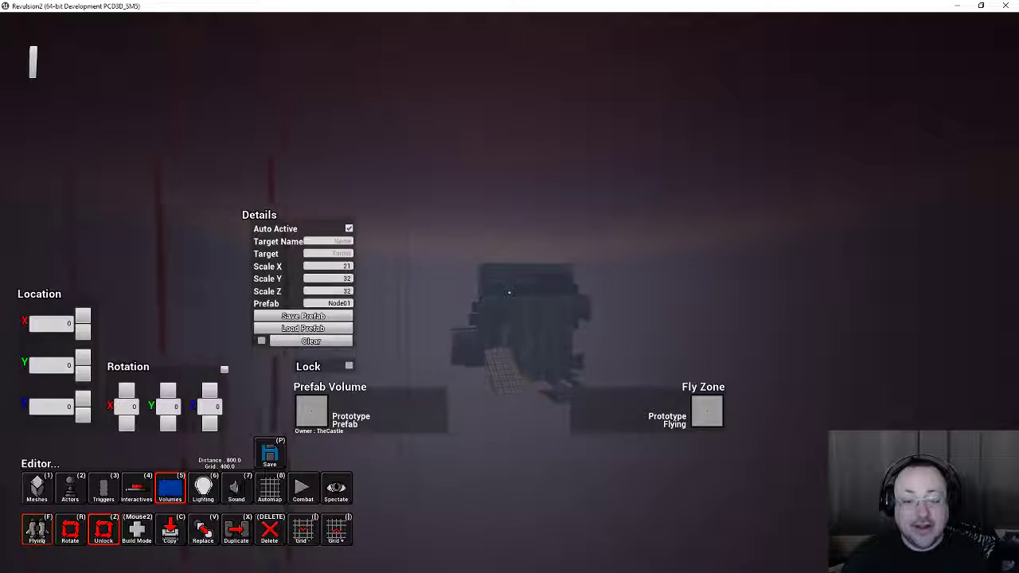
{"action": "key", "text": "w"}
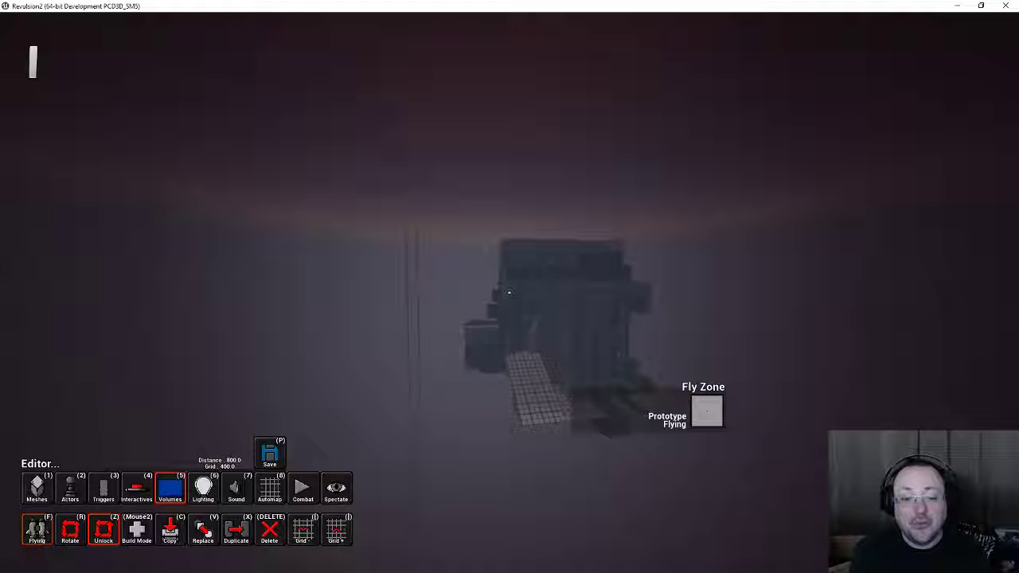
{"action": "key", "text": "w"}
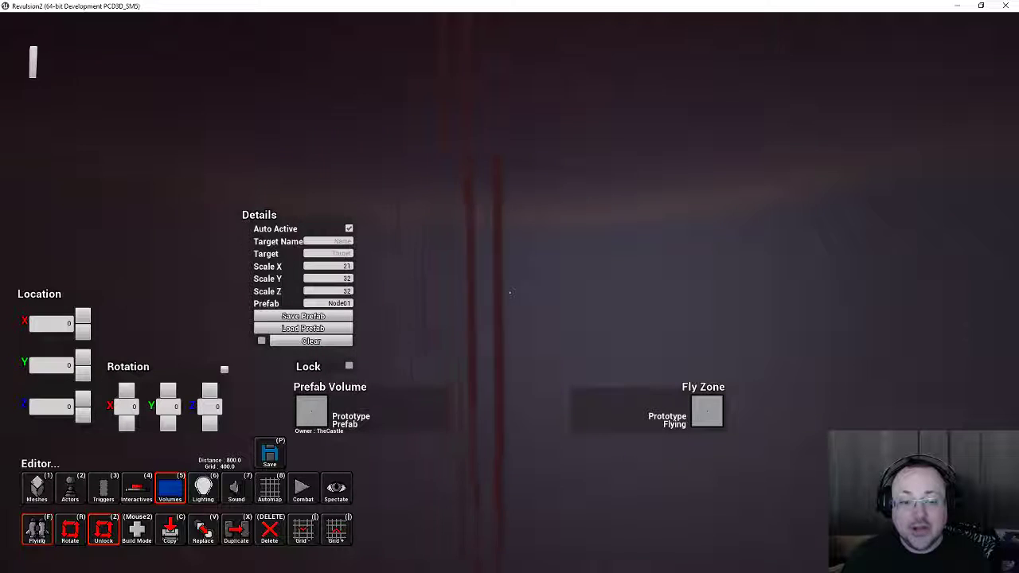
{"action": "key", "text": "s"}
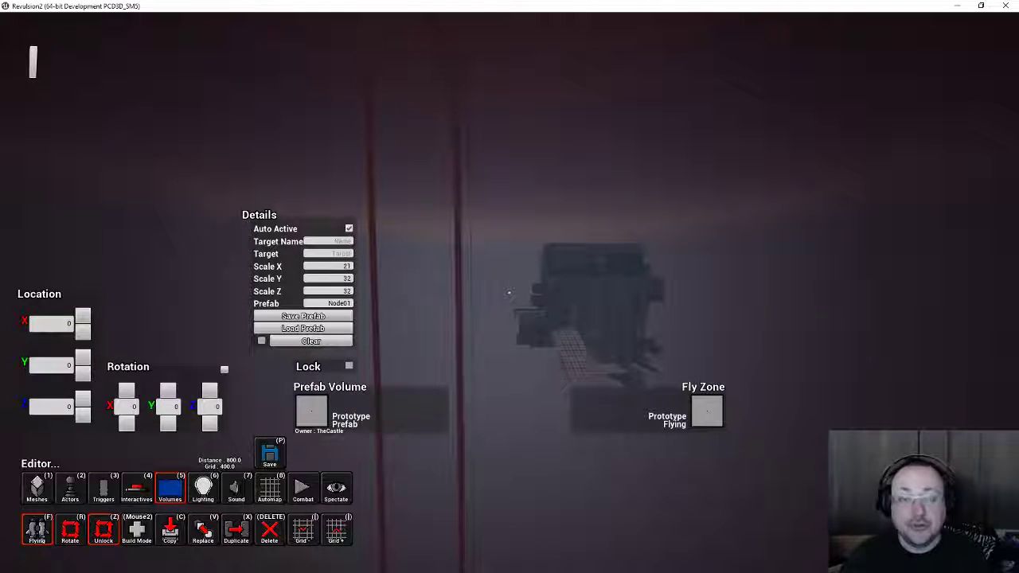
{"action": "key", "text": "w"}
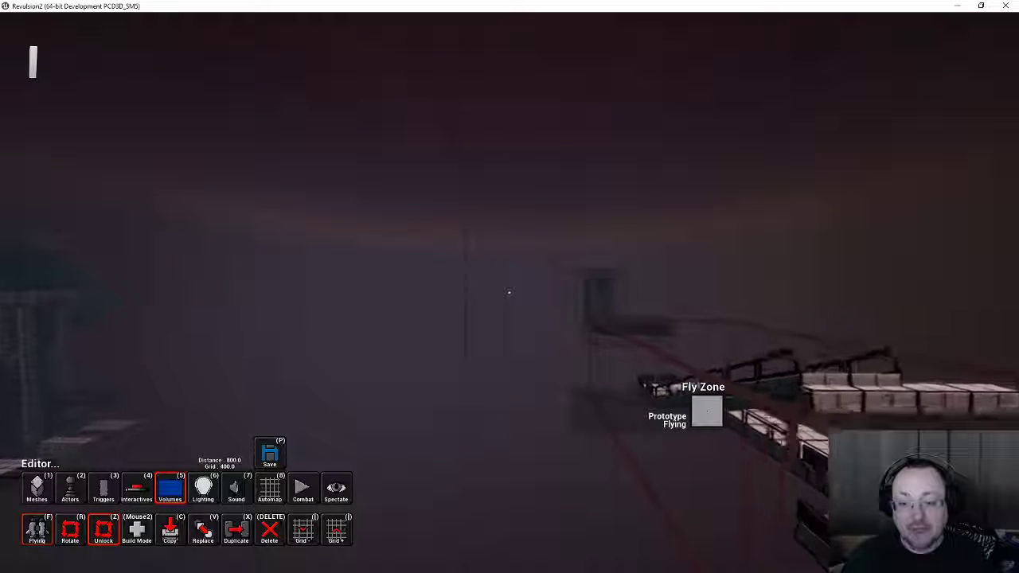
{"action": "key", "text": "w"}
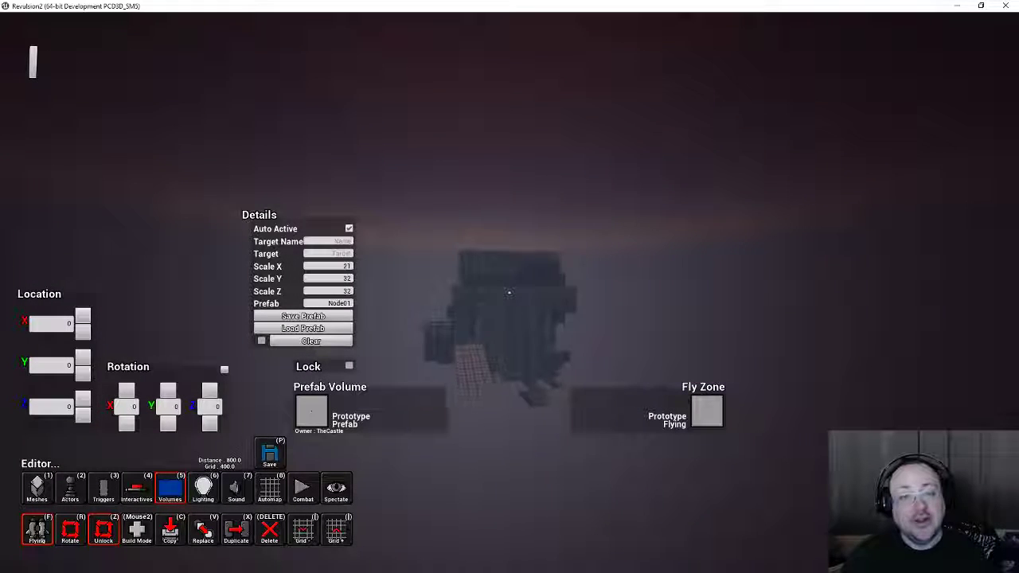
Fly through the main structure's arched entrance and examine the stairs, pipes and walkways inside
{"action": "key", "text": "w"}
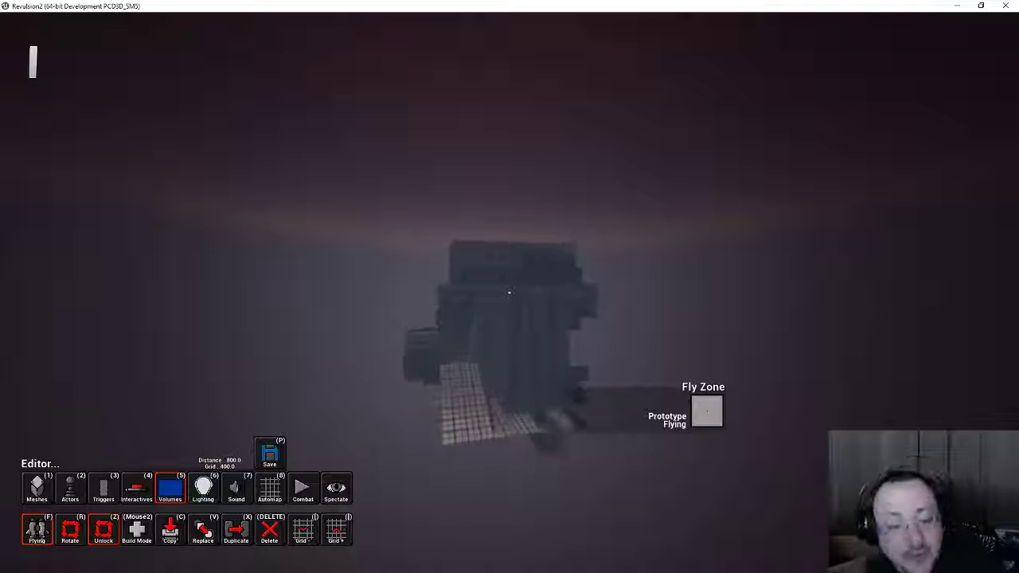
{"action": "key", "text": "w"}
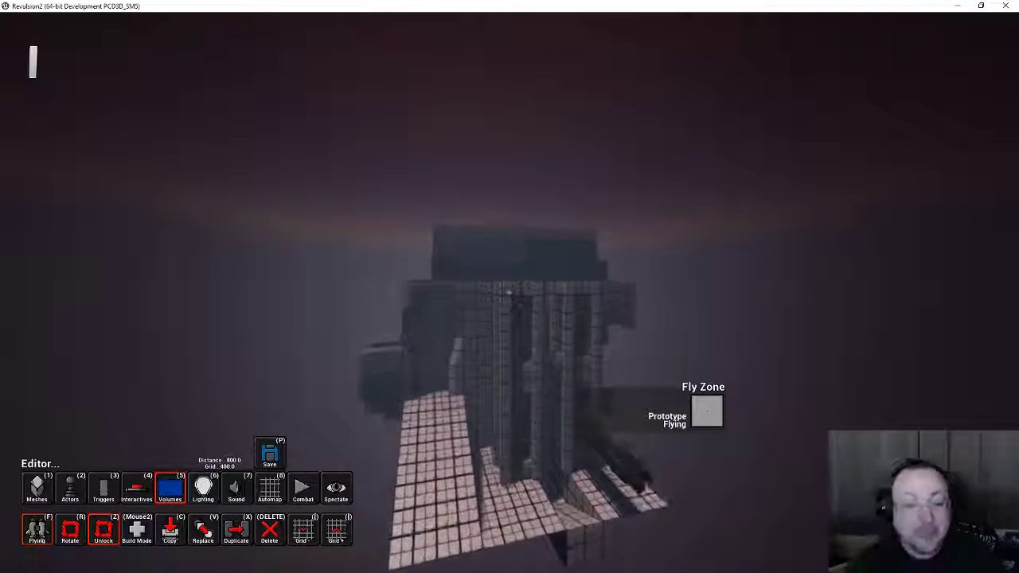
{"action": "key", "text": "w"}
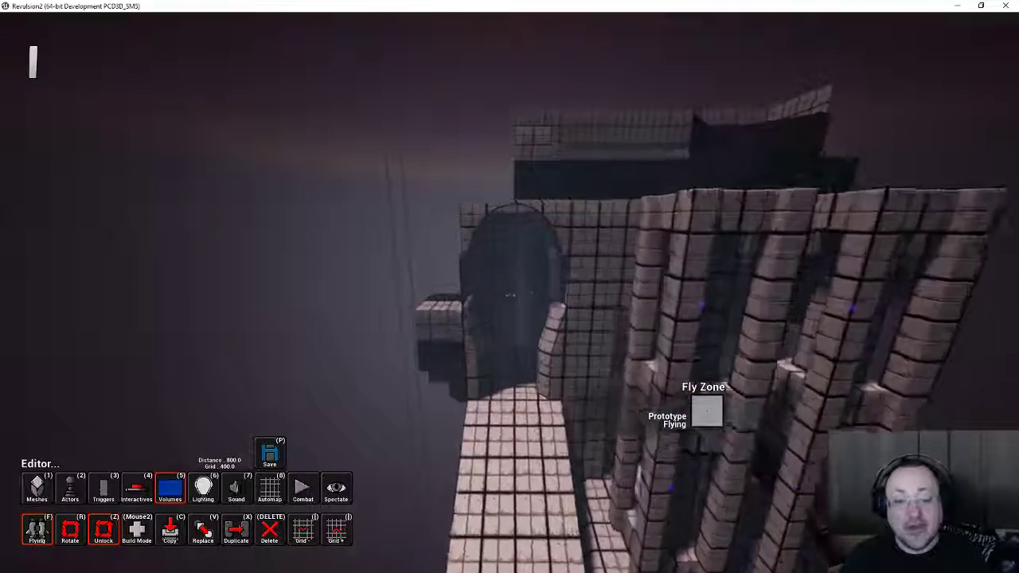
{"action": "key", "text": "w"}
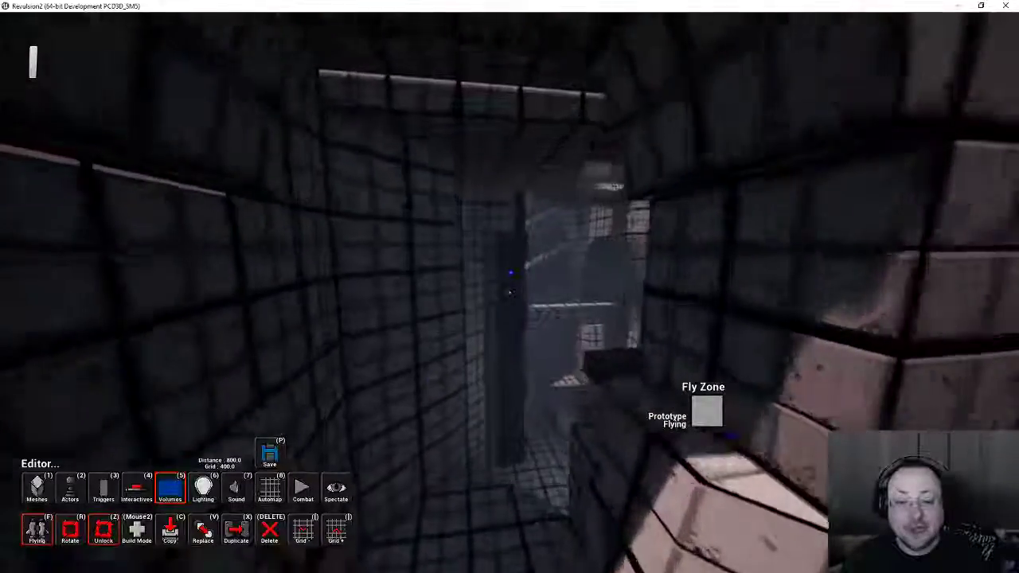
{"action": "key", "text": "w"}
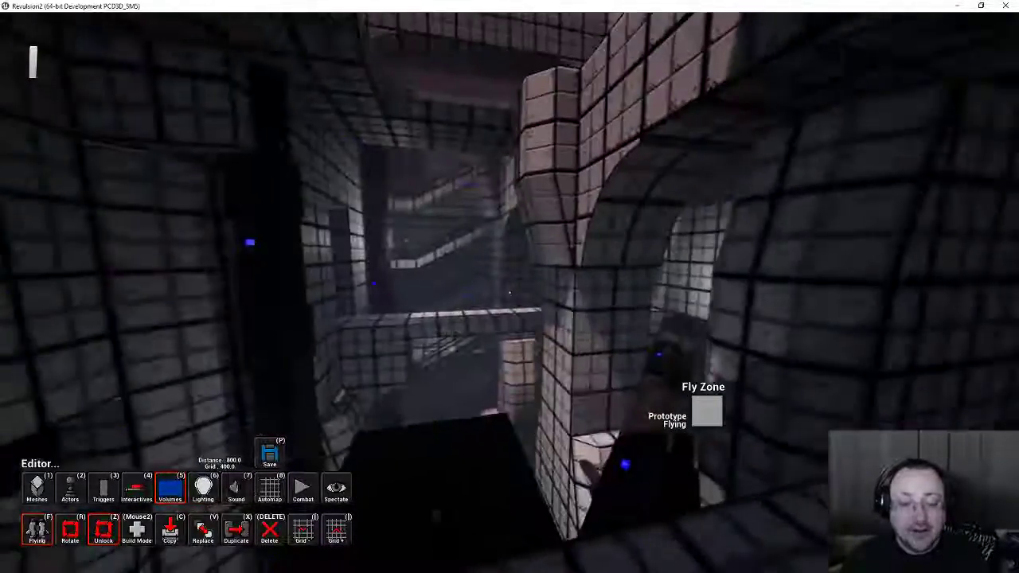
{"action": "key", "text": "w"}
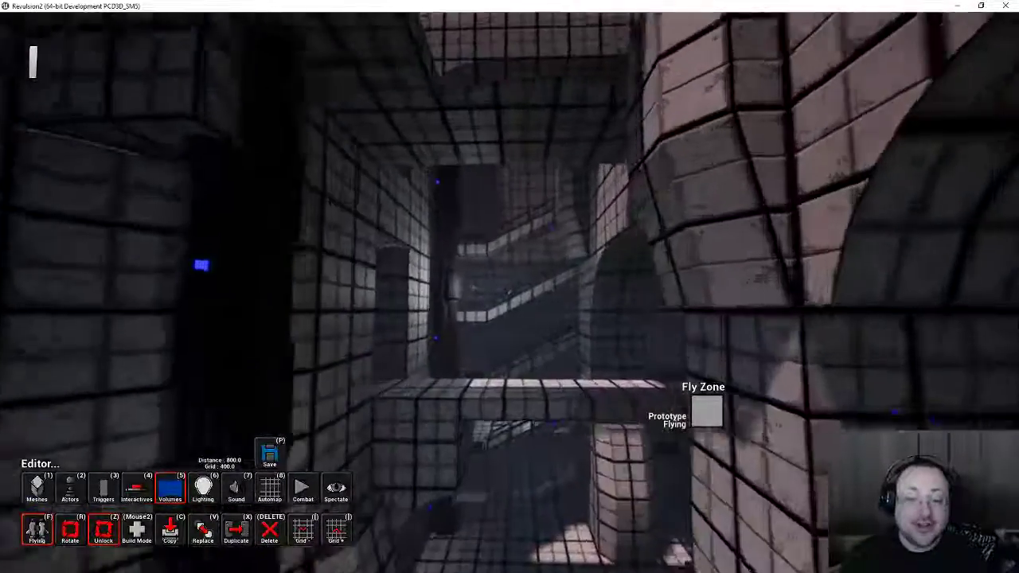
{"action": "key", "text": "w"}
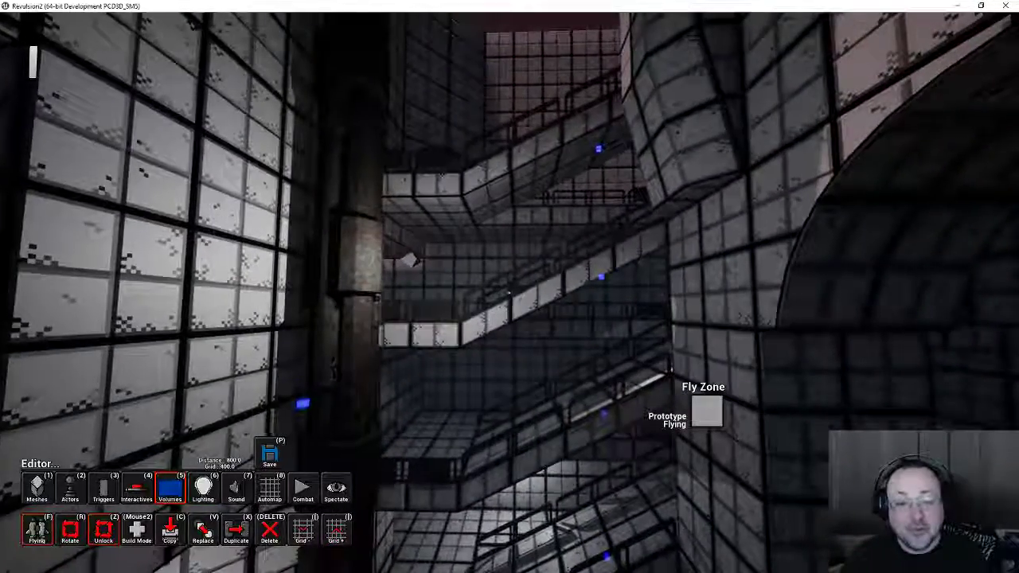
{"action": "key", "text": "w"}
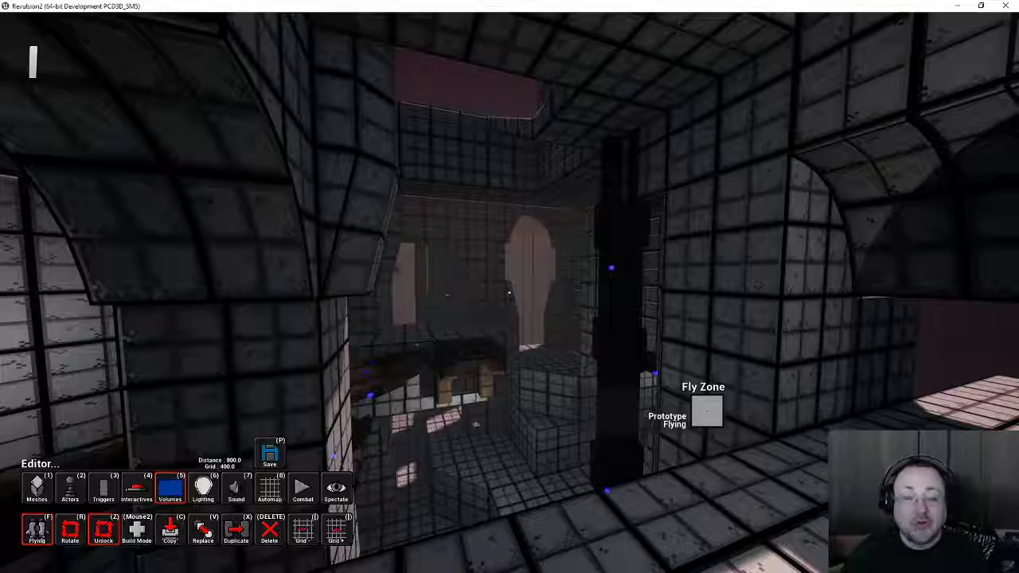
Fly through the main structure and out of its arched opening, then view the source prefabs and the structure from outside
{"action": "key", "text": "w"}
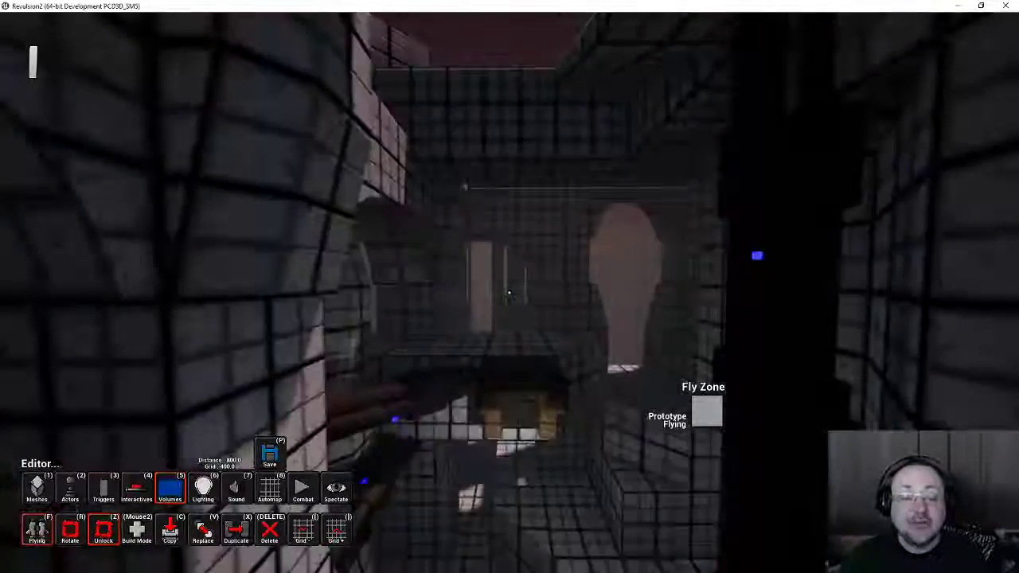
{"action": "key", "text": "w"}
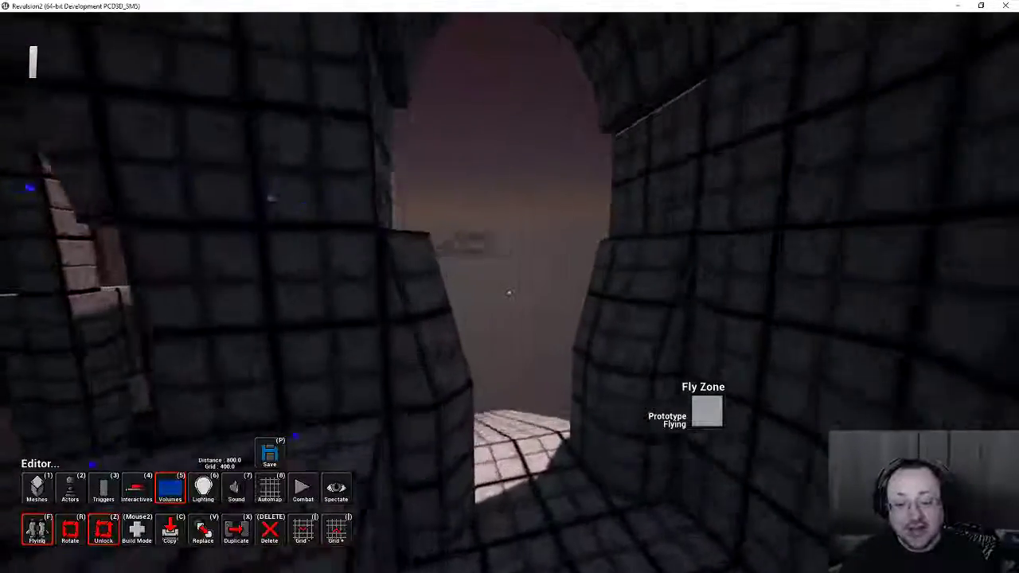
{"action": "key", "text": "w"}
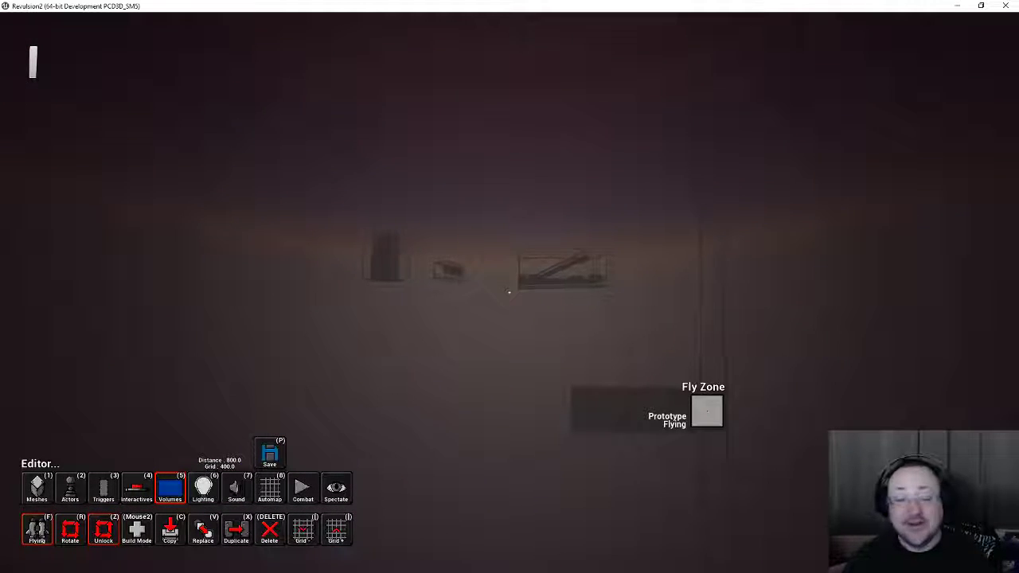
{"action": "key", "text": "w"}
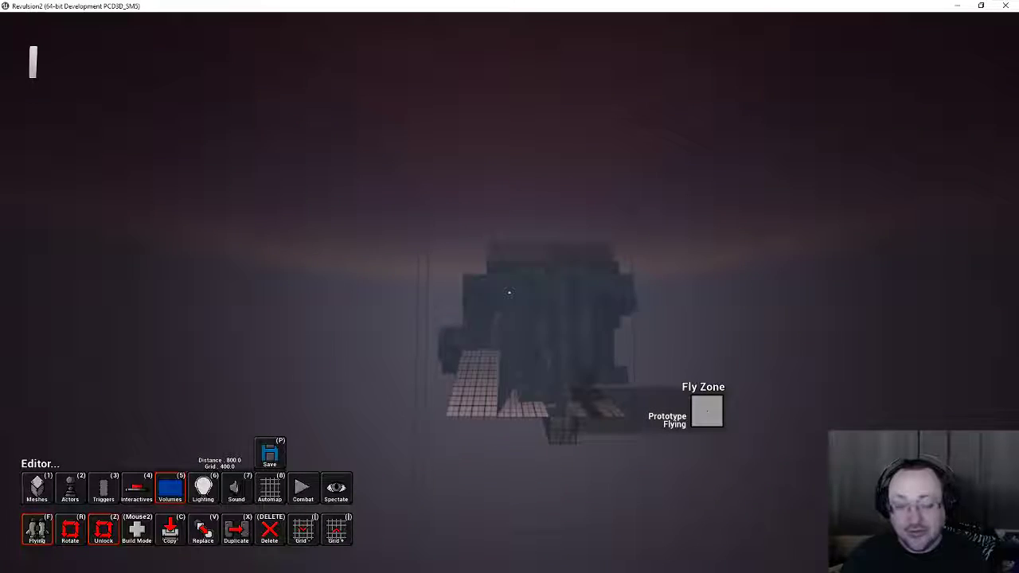
{"action": "key", "text": "w"}
{"action": "key", "text": "w"}
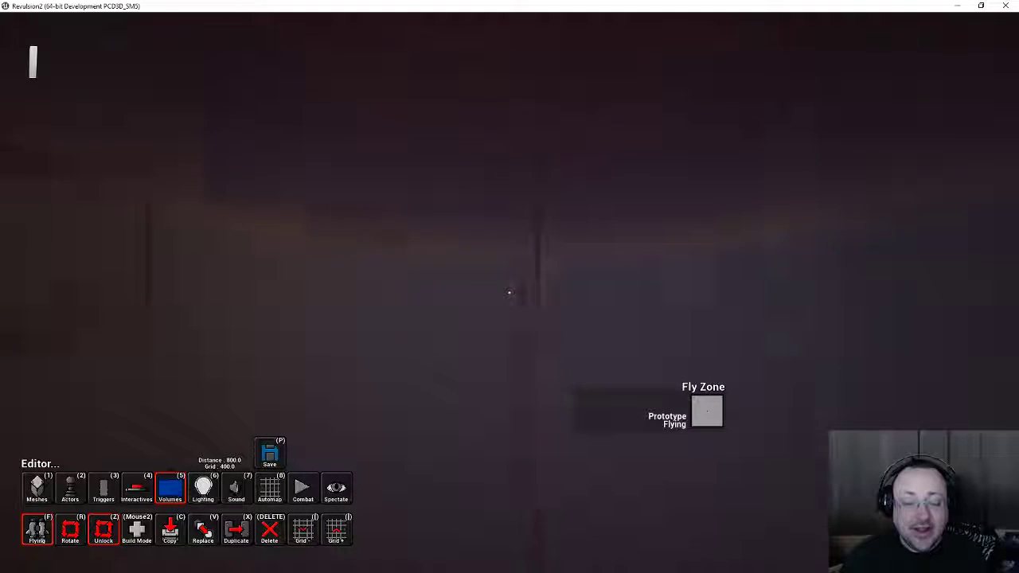
Show the Node01 prefab volume's details while viewing the whole main structure from a distance
{"action": "left_click", "coordinate": [509, 292]}
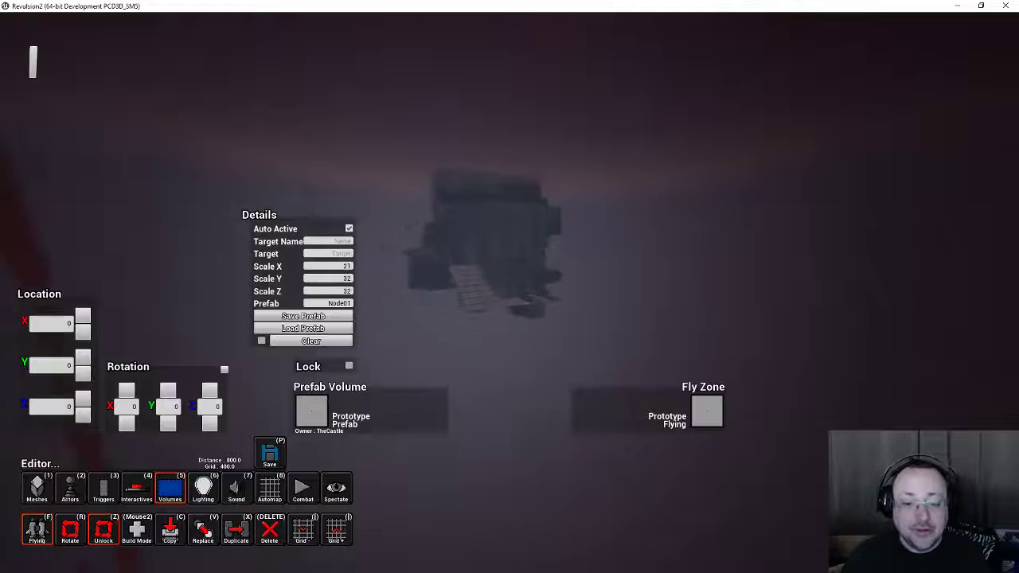
{"action": "key", "text": "s"}
{"action": "key", "text": "d"}
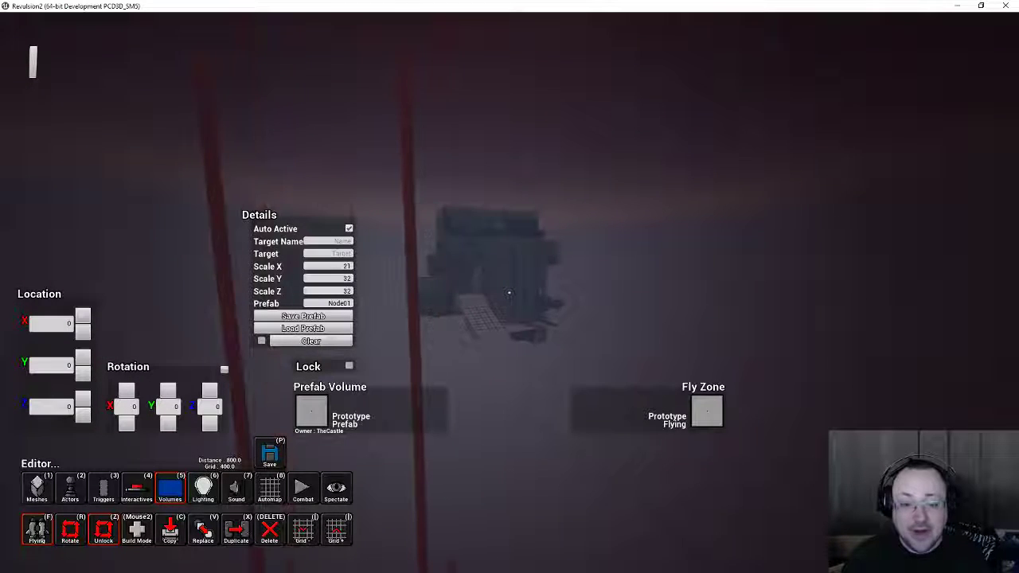
{"action": "right_click", "coordinate": [510, 293]}
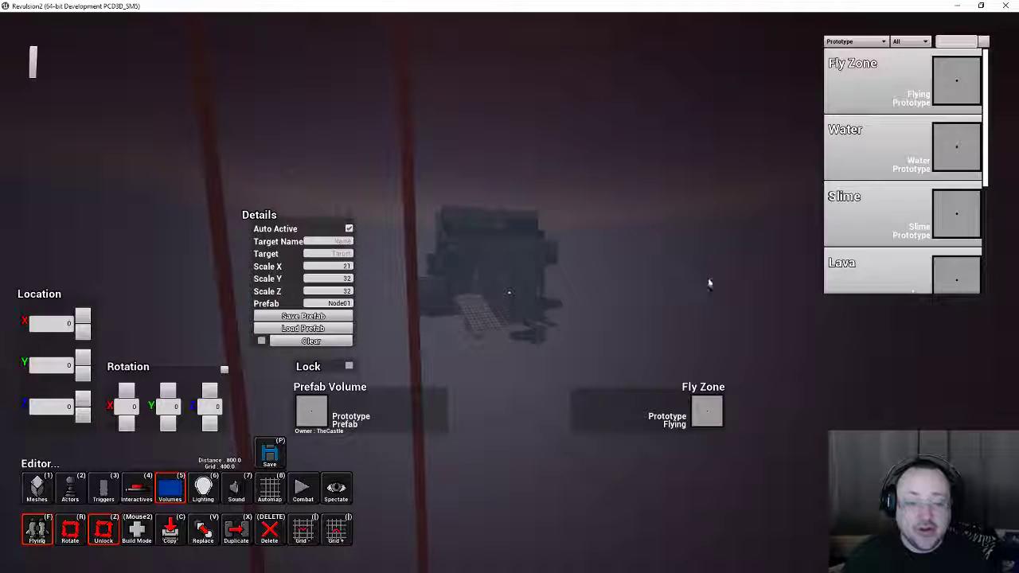
{"action": "right_click", "coordinate": [595, 300]}
Move the NPipes01 prefab volume beside the source pipes and load its prefab there to create a second set of pipes
{"action": "key", "text": "d"}
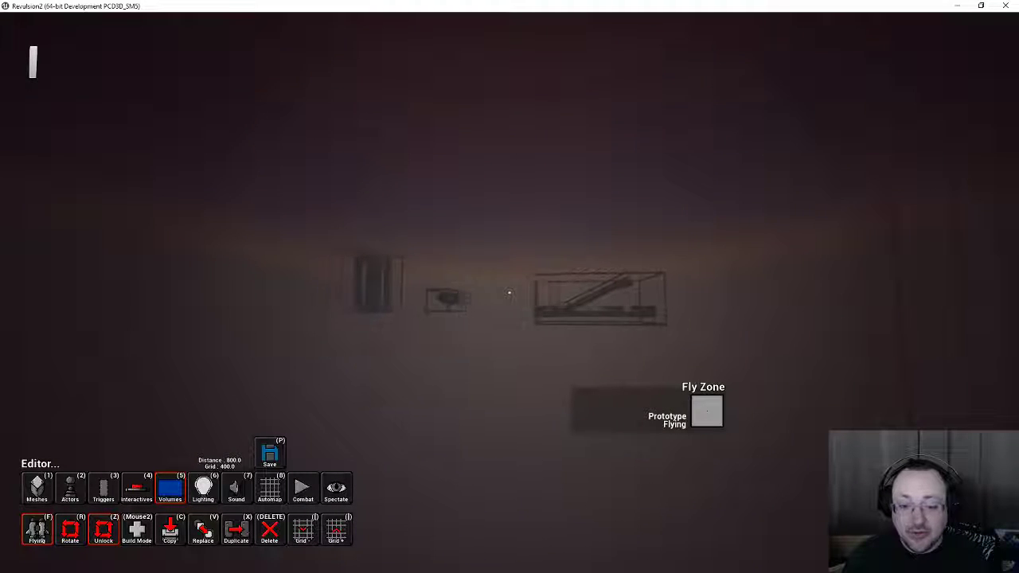
{"action": "key", "text": "d"}
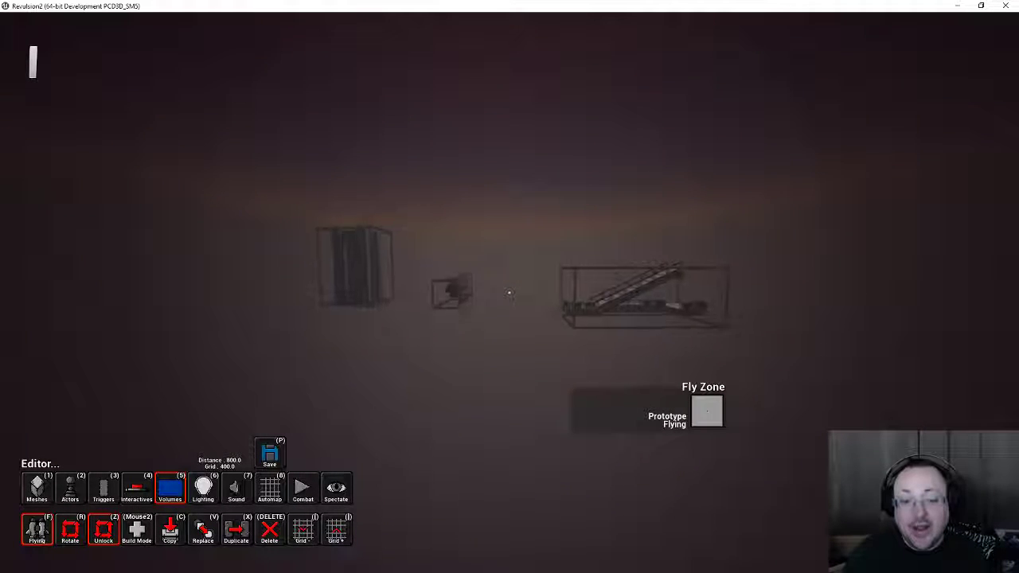
{"action": "key", "text": "w"}
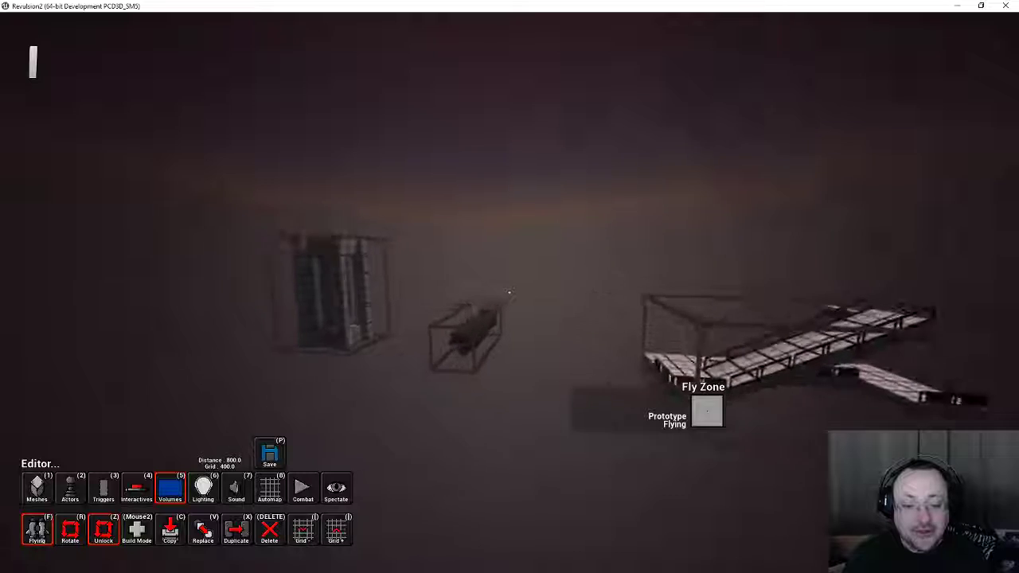
{"action": "key", "text": "w"}
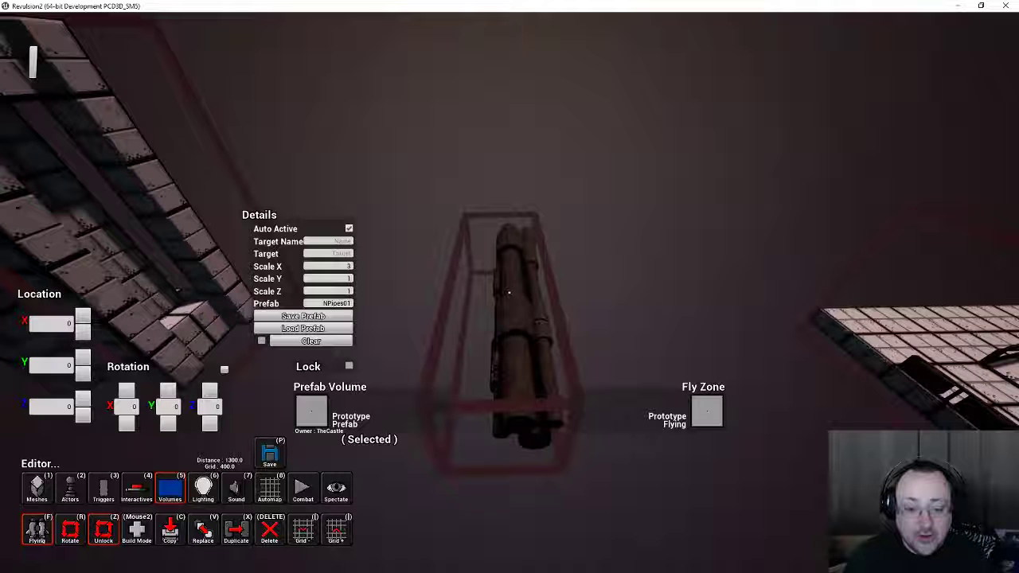
{"action": "key", "text": "d"}
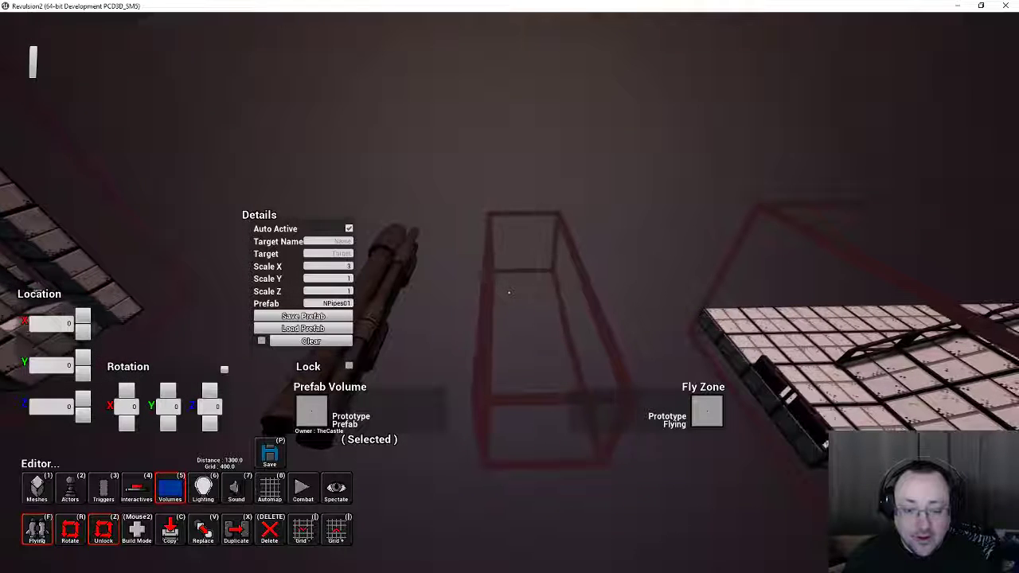
{"action": "right_click", "coordinate": [510, 292]}
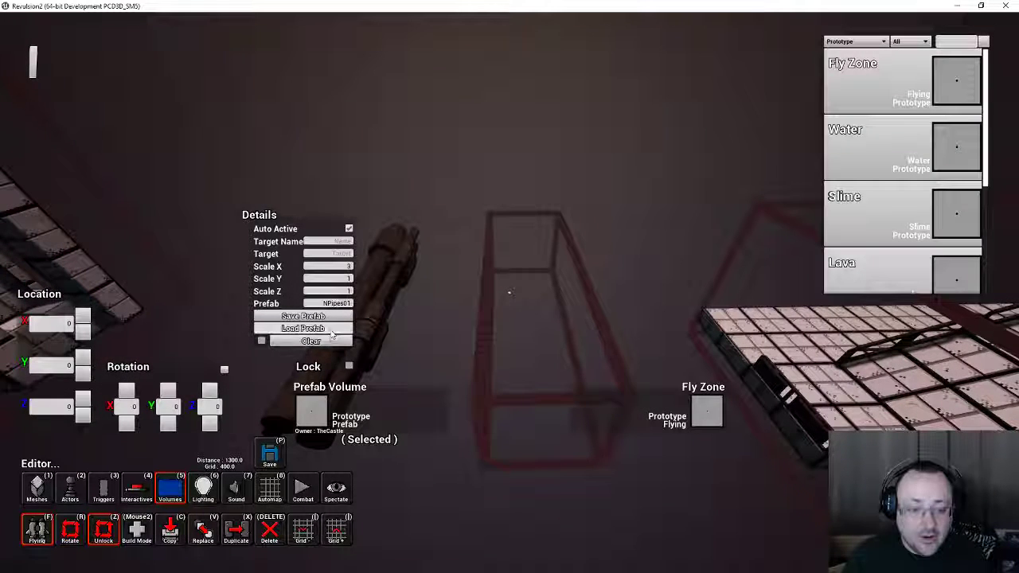
{"action": "right_click", "coordinate": [591, 252]}
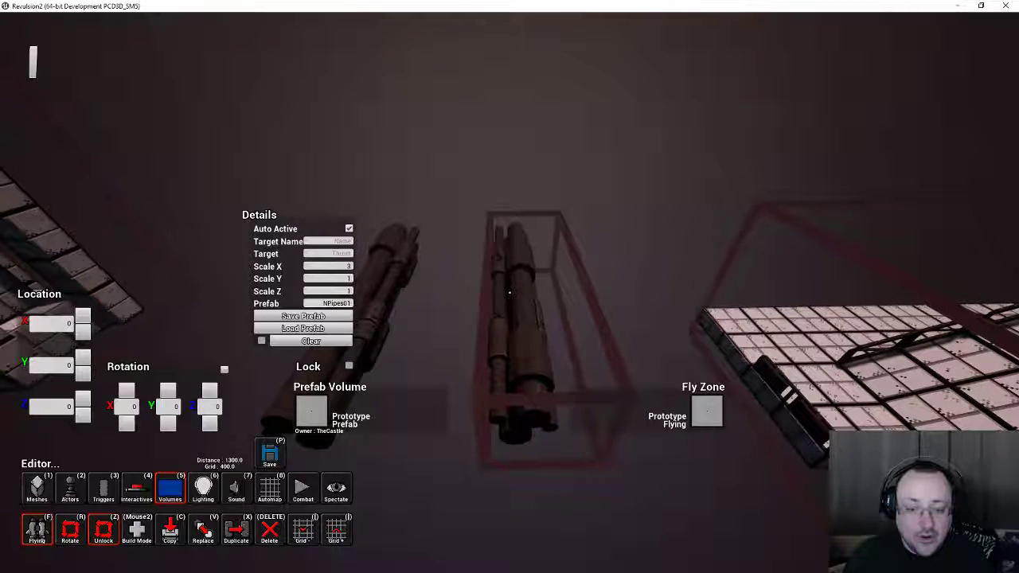
{"action": "right_click_drag", "start_coordinate": [510, 293], "coordinate": [510, 293]}
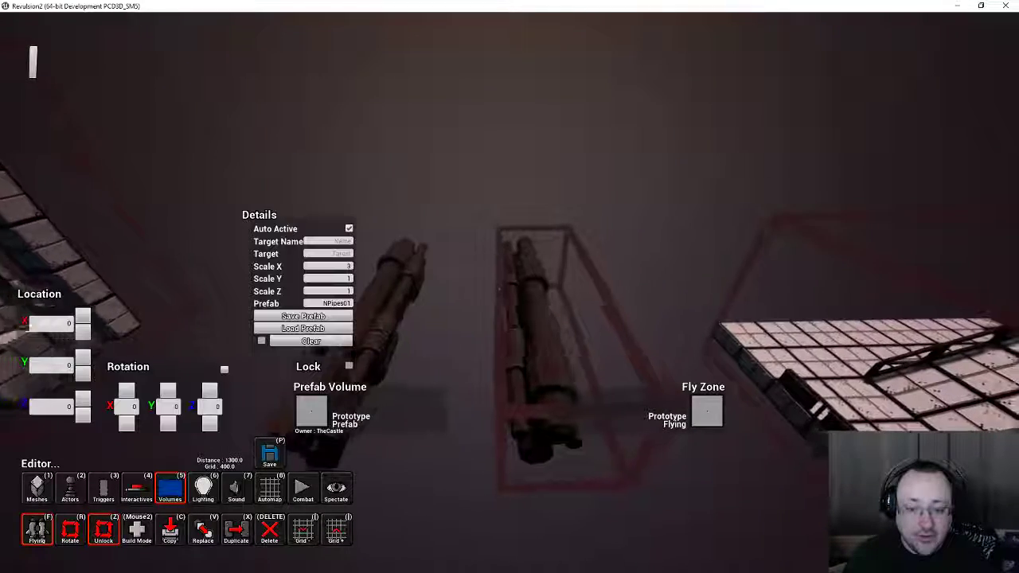
Return the NPipes01 volume to the original pipes and approach the loose pipe copy for mesh editing
{"action": "key", "text": "a"}
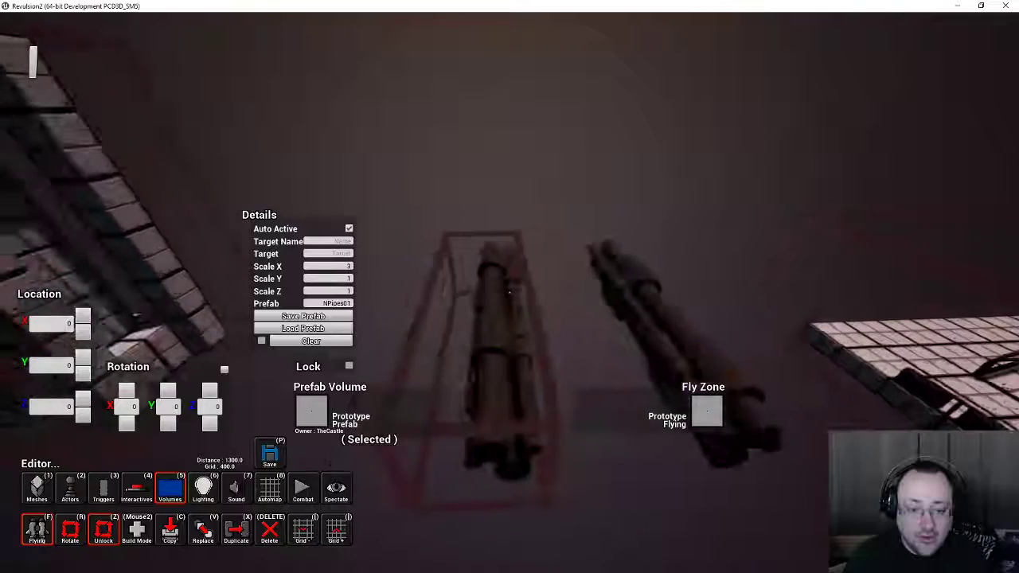
{"action": "key", "text": "d"}
{"action": "right_click_drag", "start_coordinate": [509, 293], "coordinate": [509, 293]}
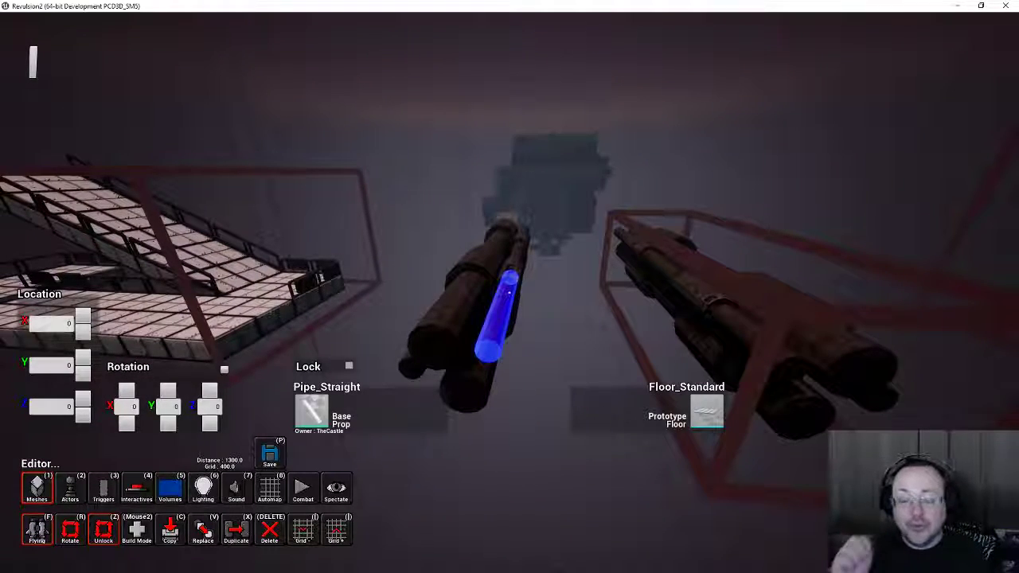
Delete straight pipe meshes, including a Pipe_Large_Straight piece, from the loose pipe copy to make a variant
{"action": "right_click_drag", "start_coordinate": [510, 293], "coordinate": [509, 293]}
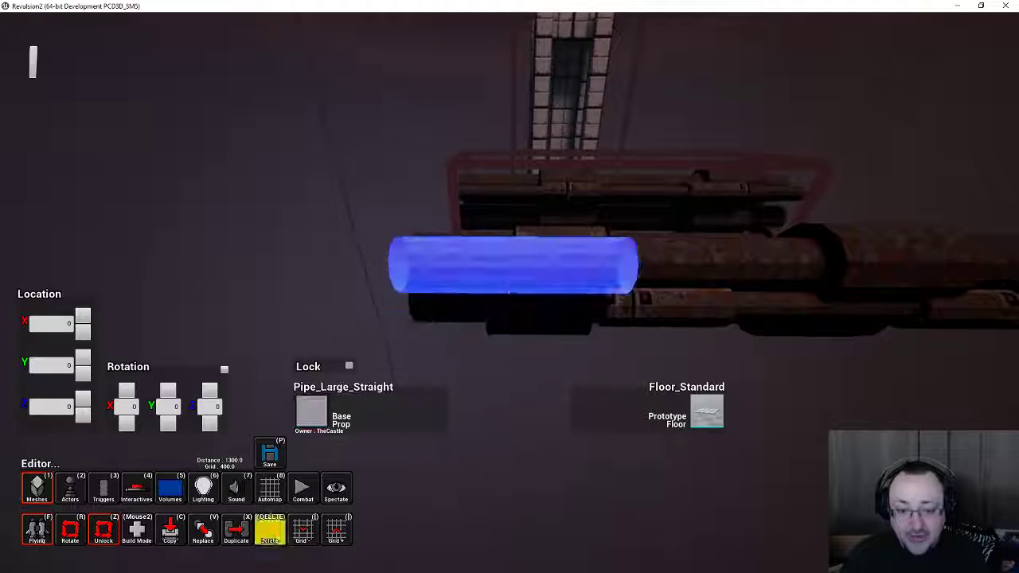
{"action": "key", "text": "Delete"}
{"action": "key", "text": "Delete"}
{"action": "right_click_drag", "start_coordinate": [509, 293], "coordinate": [509, 293]}
Place a copy of the NPipes01 prefab volume around the edited pipes and set its prefab name to NPipes02
{"action": "key", "text": "5"}
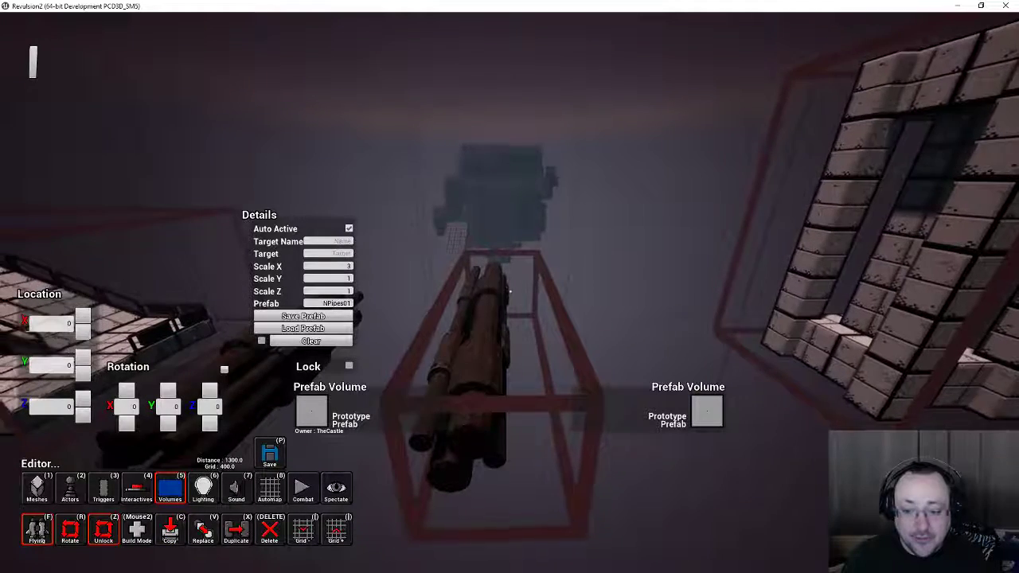
{"action": "key", "text": "a"}
{"action": "right_click", "coordinate": [509, 293]}
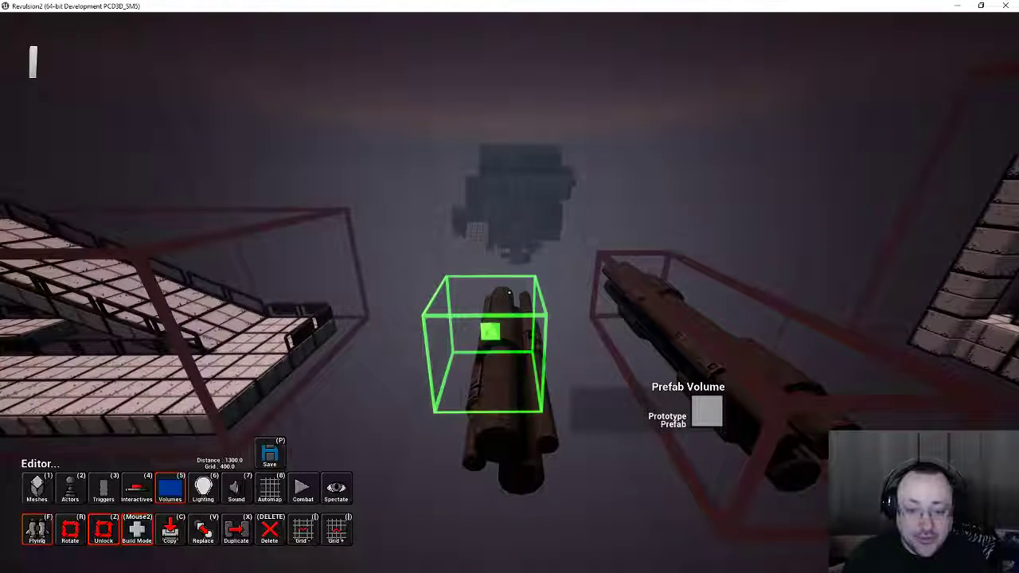
{"action": "left_click", "coordinate": [508, 293]}
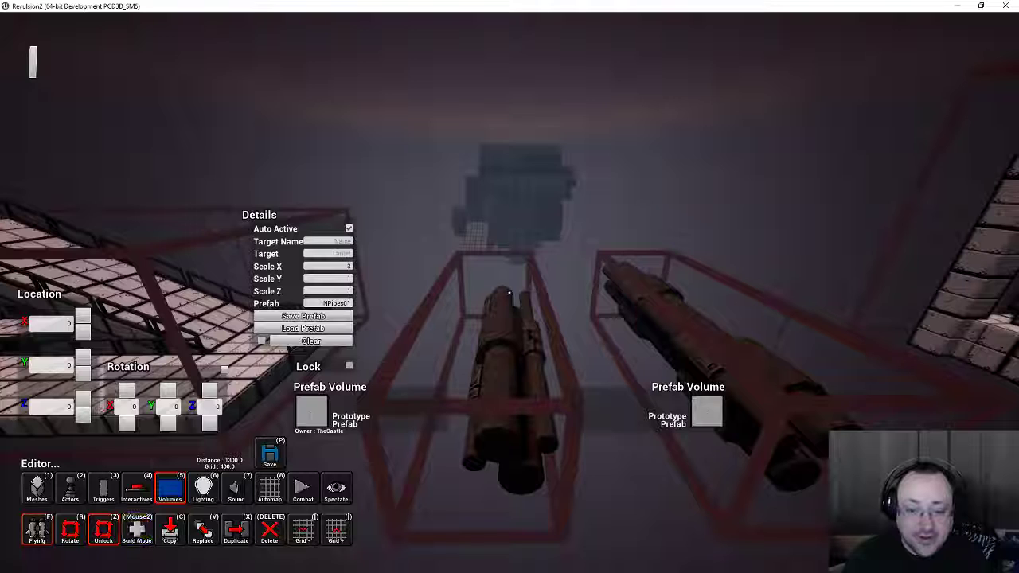
{"action": "key", "text": "a"}
{"action": "key", "text": "Tab"}
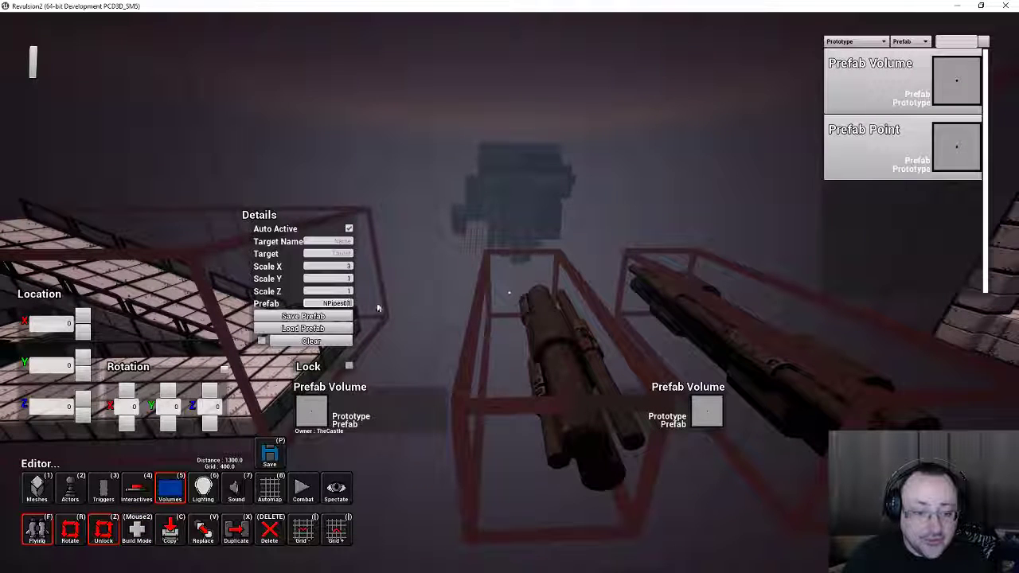
{"action": "type", "text": "2"}
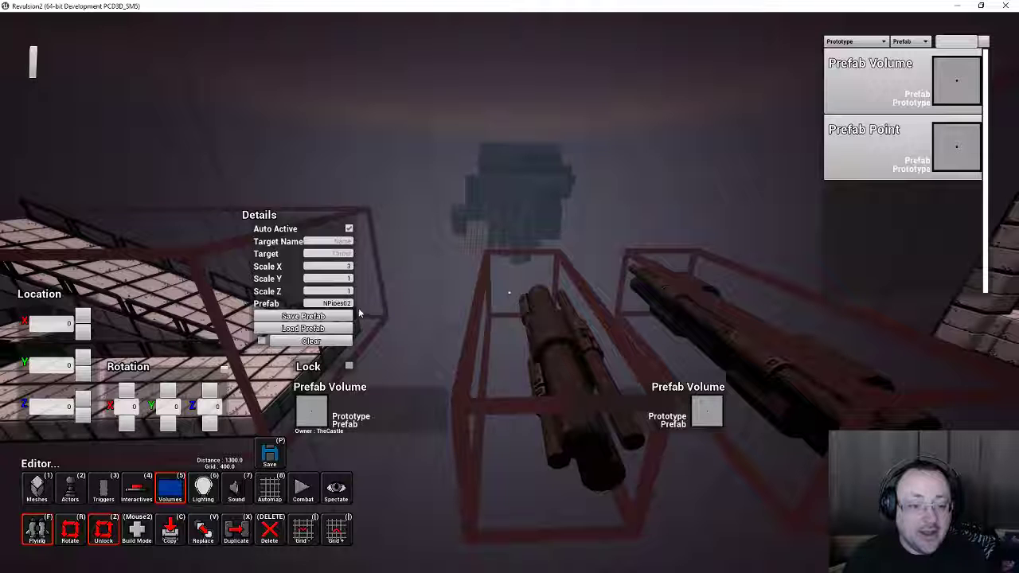
{"action": "right_click", "coordinate": [468, 284]}
Set the NPipes02 prefab volume's Scale Z to 3
{"action": "key", "text": "a"}
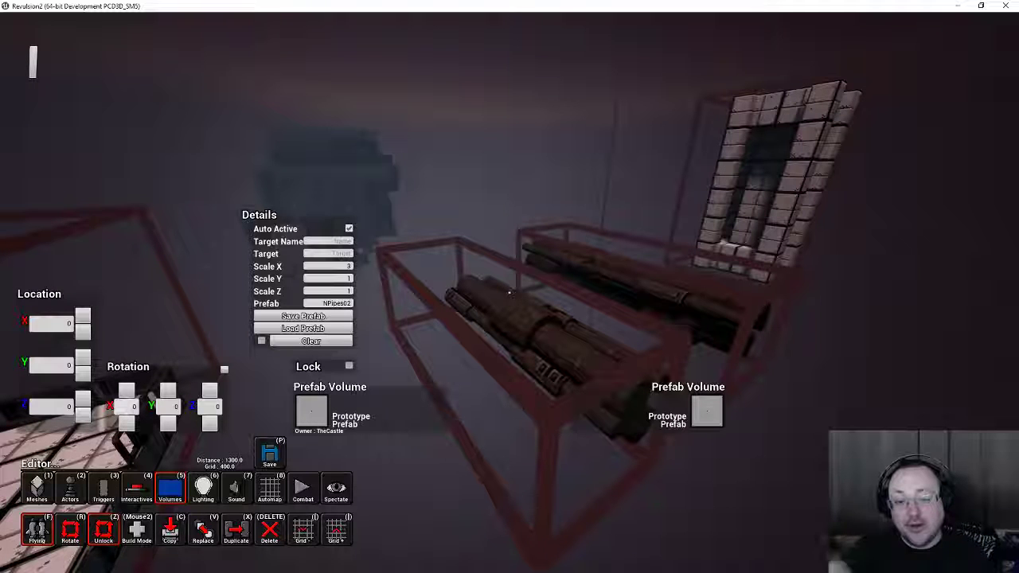
{"action": "right_click_drag", "start_coordinate": [510, 293], "coordinate": [512, 297]}
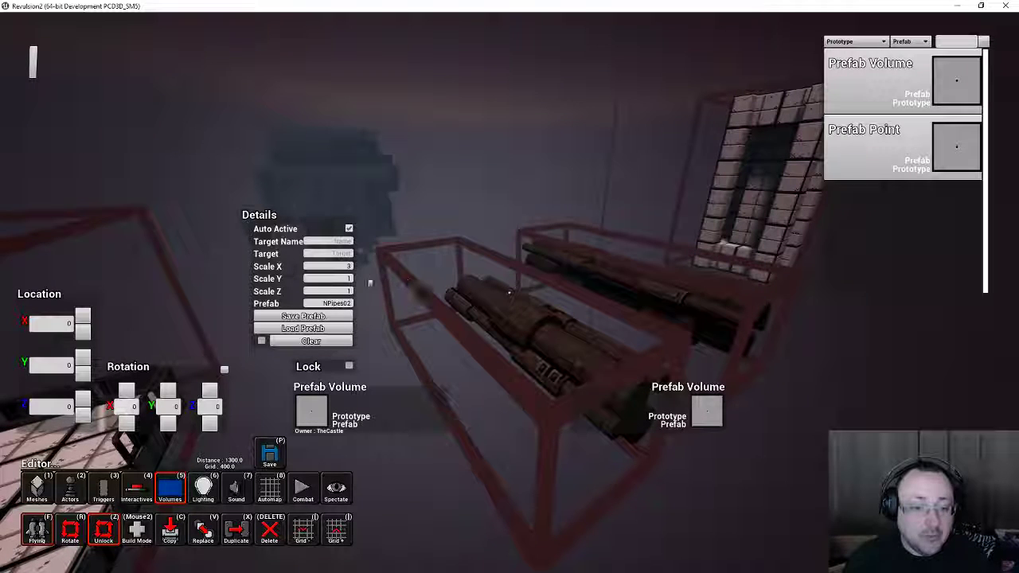
{"action": "left_click_drag", "start_coordinate": [348, 292], "coordinate": [388, 289]}
{"action": "type", "text": "2"}
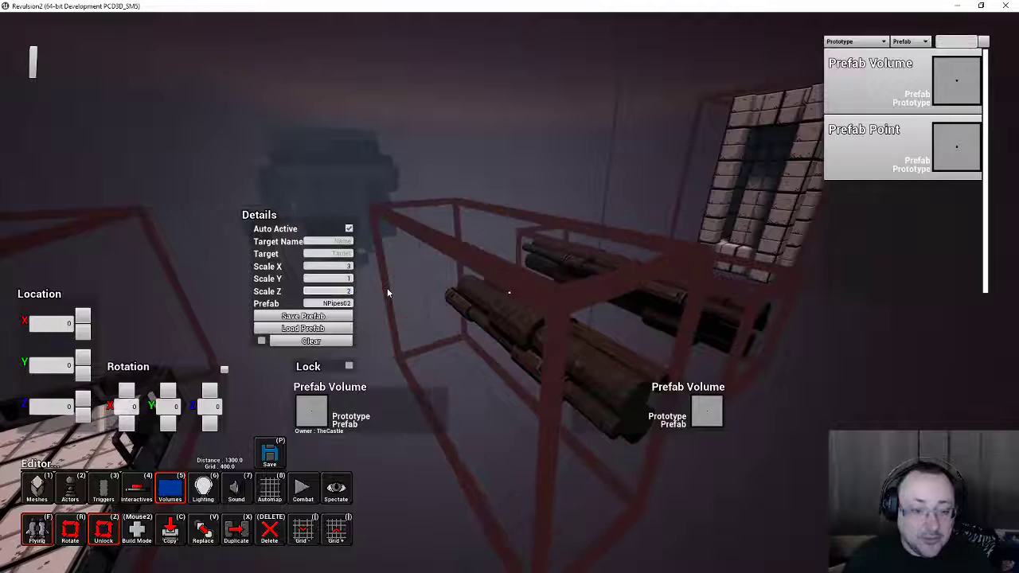
{"action": "scroll", "coordinate": [385, 286], "scroll_direction": "up", "scroll_amount": 1}
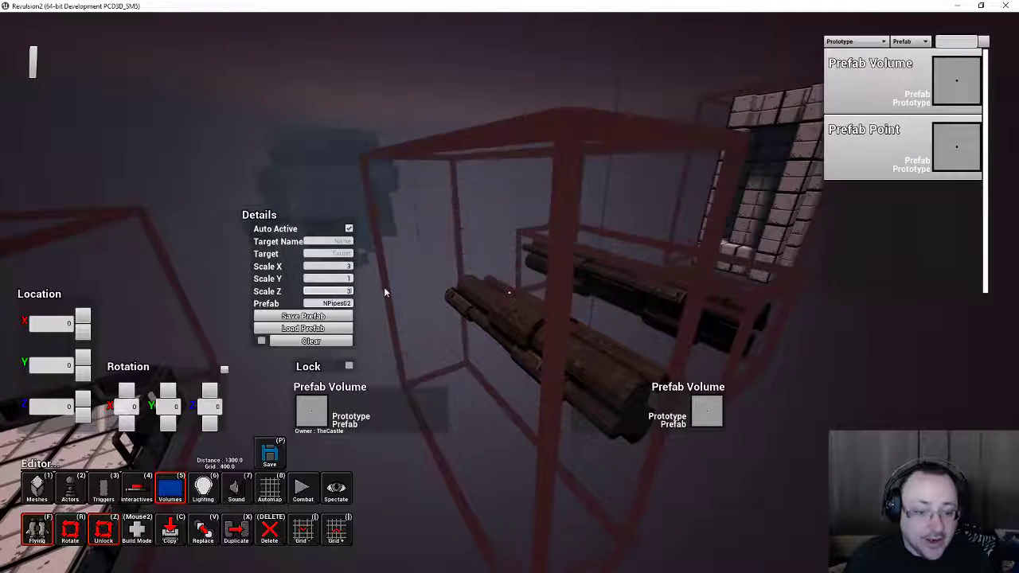
{"action": "right_click_drag", "start_coordinate": [493, 273], "coordinate": [510, 293]}
Fly around the stairs, pipe and pillar prefab volumes and view them from a distance beside the main structure
{"action": "key", "text": "w"}
{"action": "key", "text": "d"}
{"action": "key", "text": "s"}
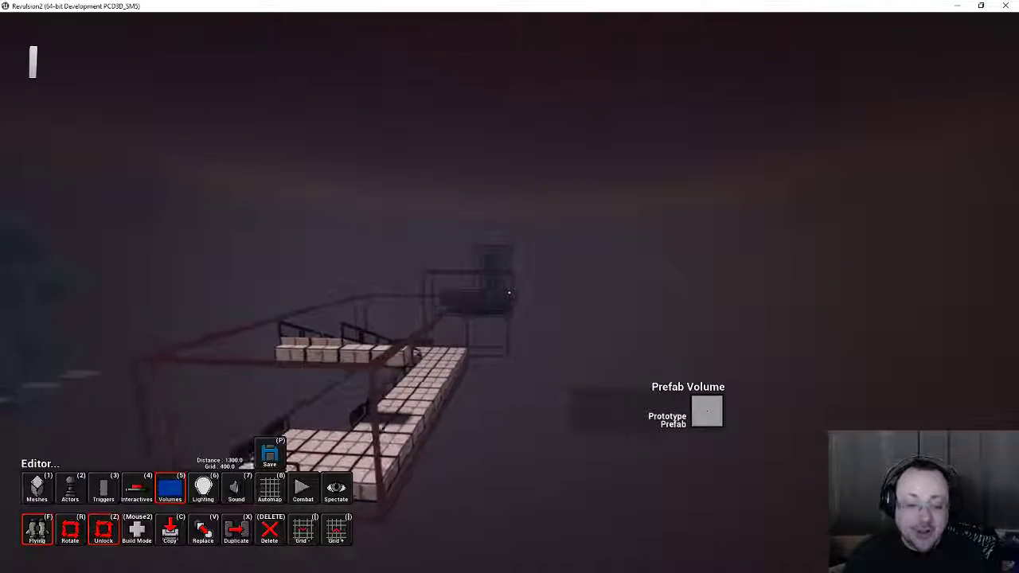
{"action": "key", "text": "w"}
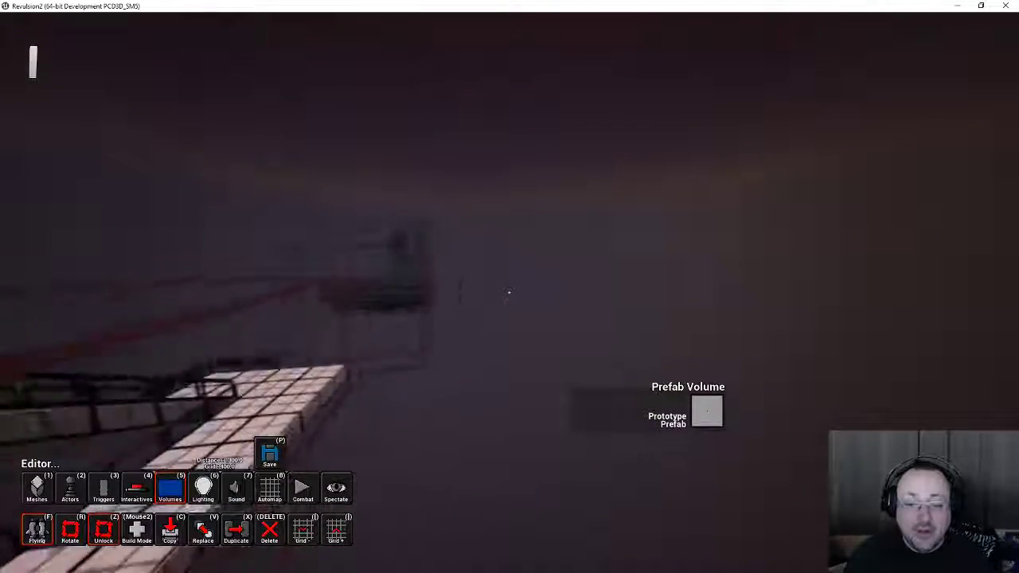
{"action": "right_click_drag", "start_coordinate": [510, 293], "coordinate": [510, 293]}
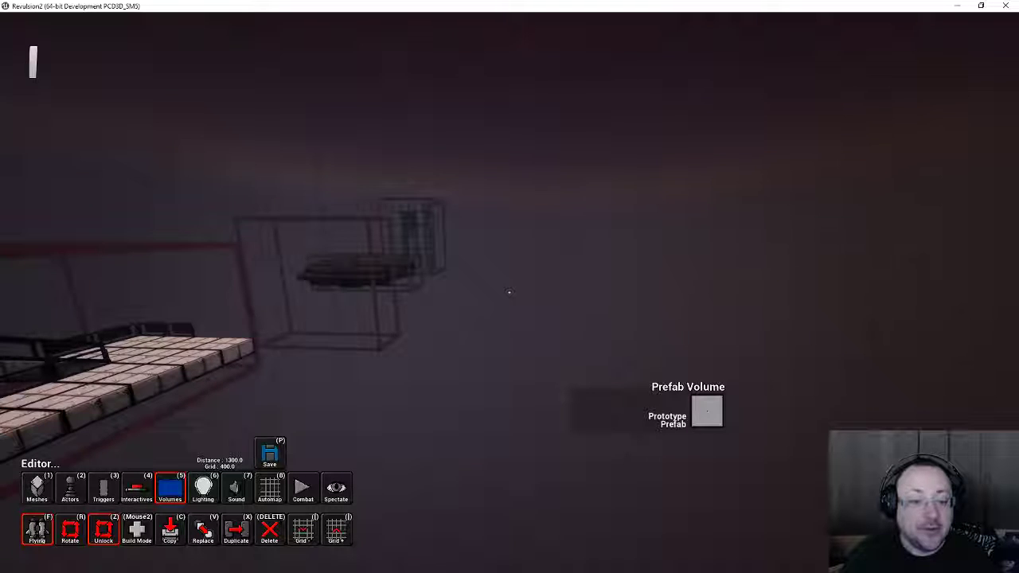
{"action": "key", "text": "a"}
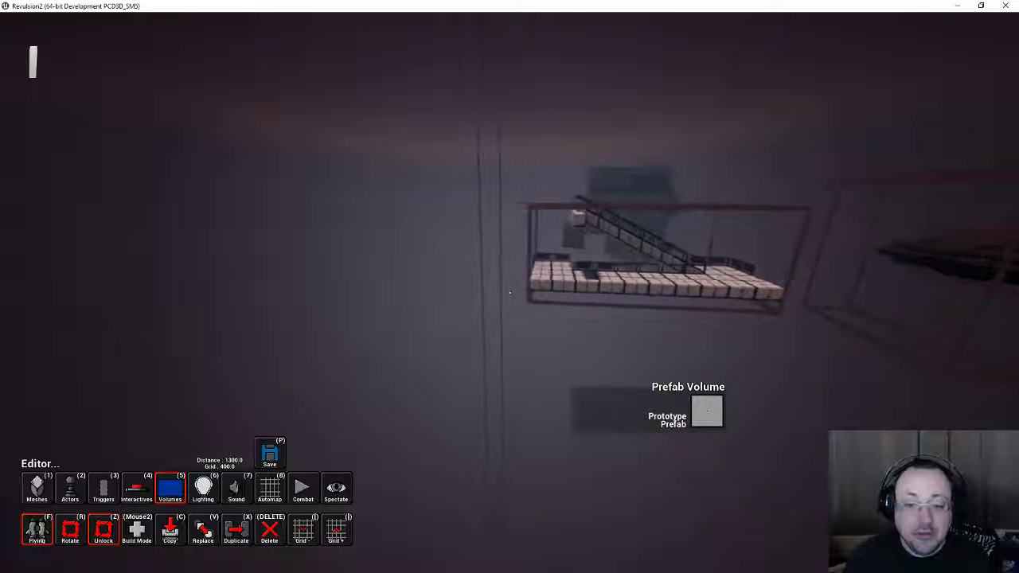
{"action": "key", "text": "a"}
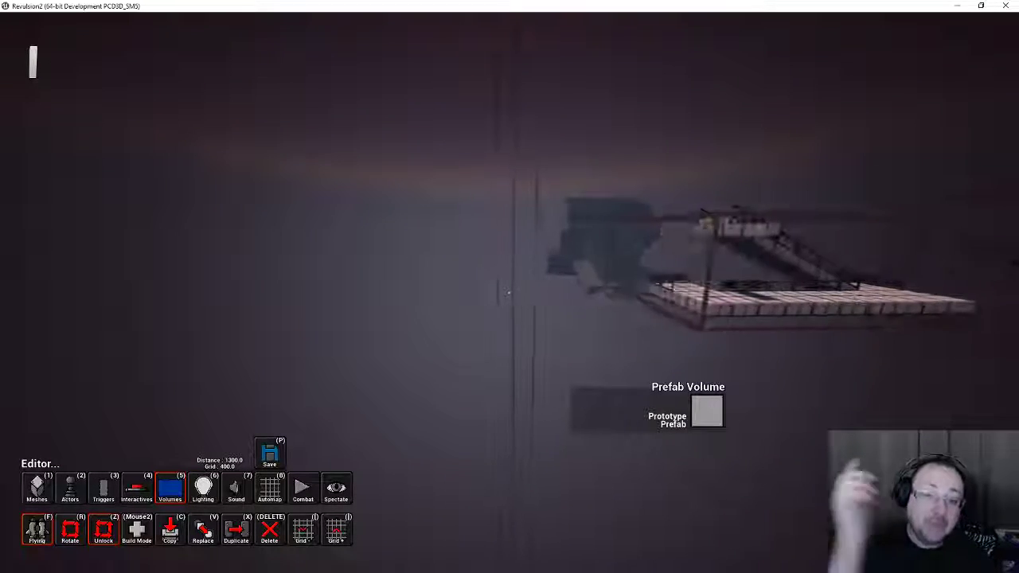
{"action": "key", "text": "w"}
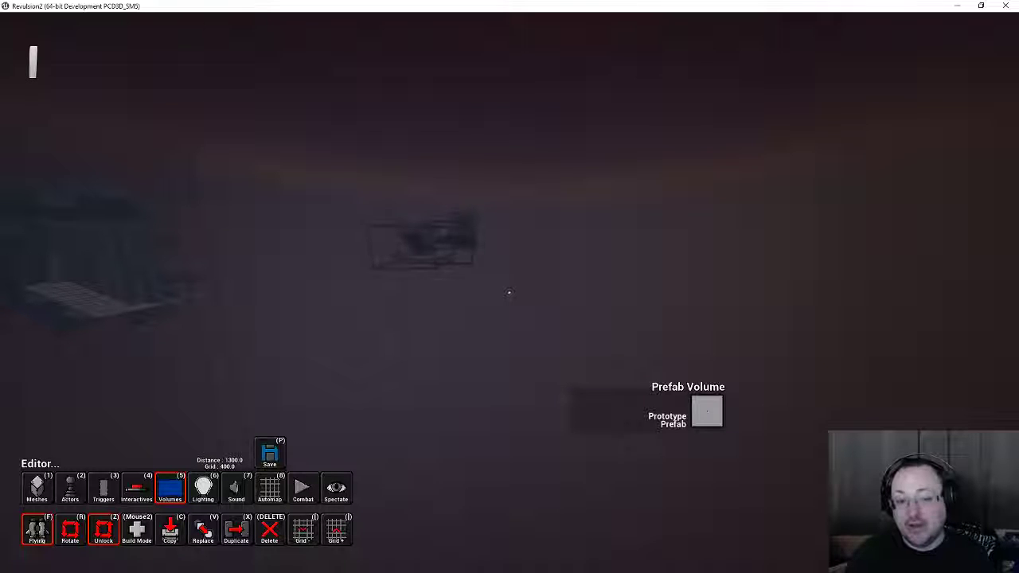
{"action": "key", "text": "w"}
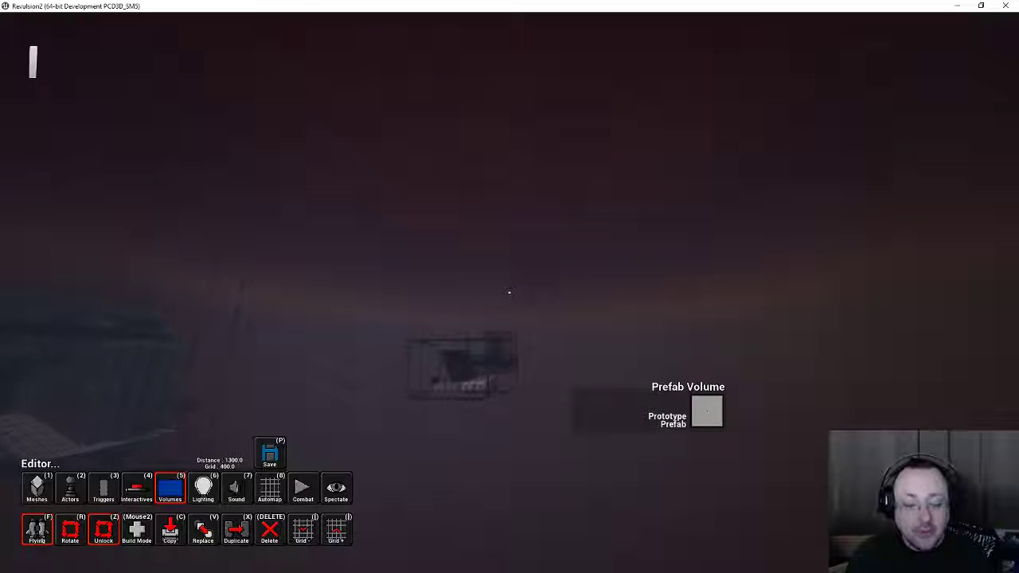
Fly past the stairs and walkway prefab volumes and examine them against the distant main structure
{"action": "key", "text": "w"}
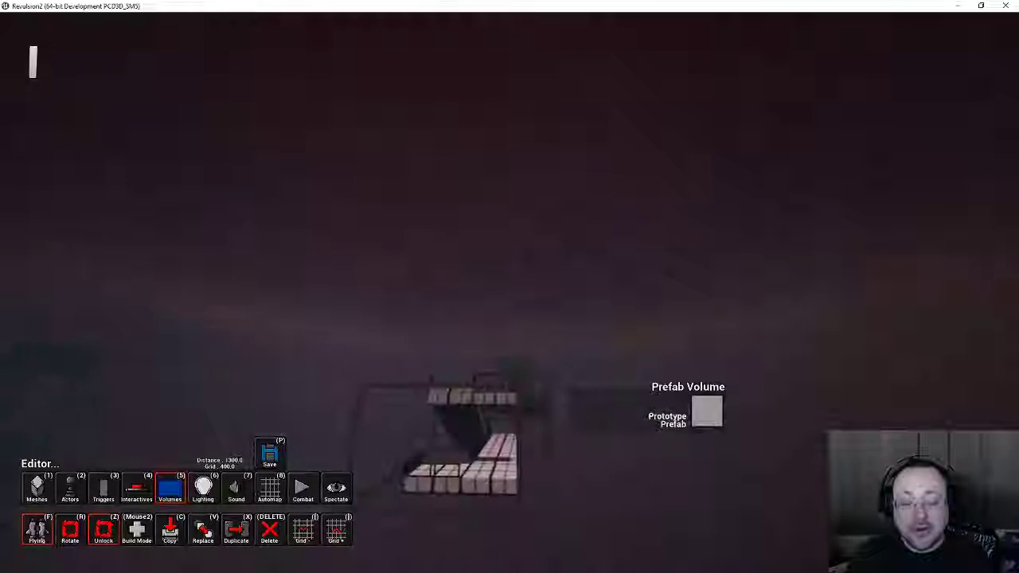
{"action": "key", "text": "w"}
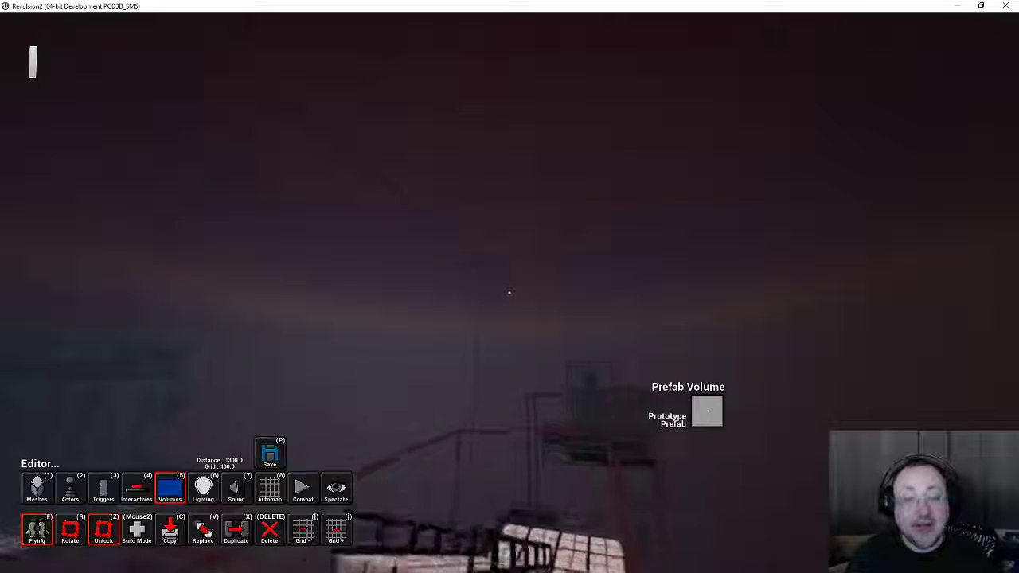
{"action": "key", "text": "w"}
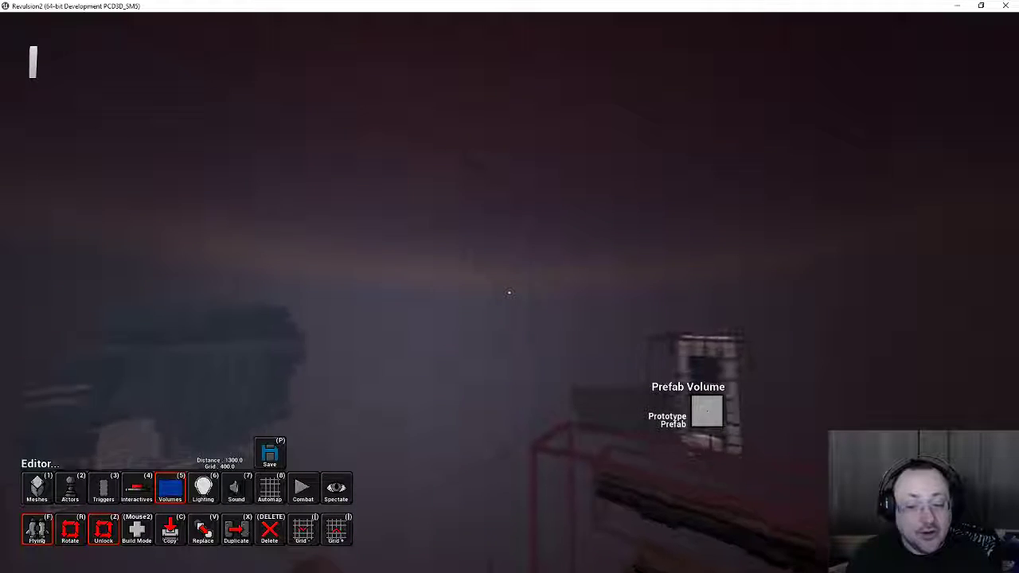
{"action": "key", "text": "w"}
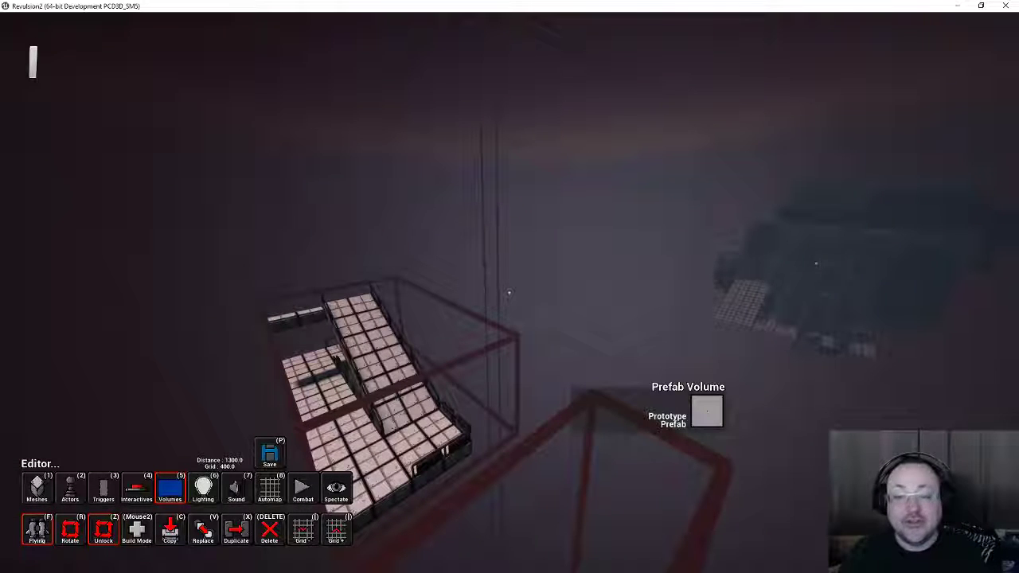
{"action": "key", "text": "d"}
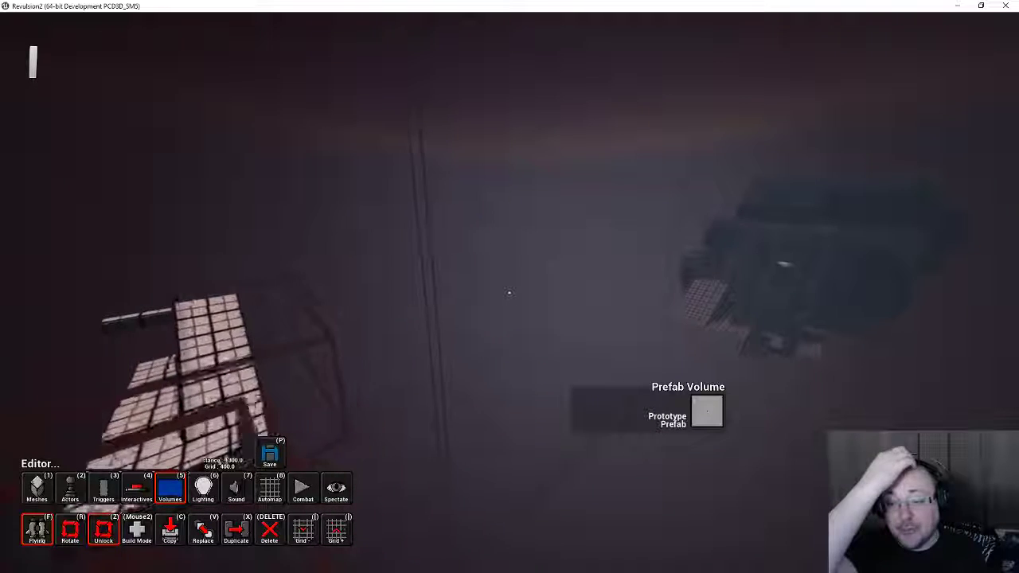
{"action": "key", "text": "w"}
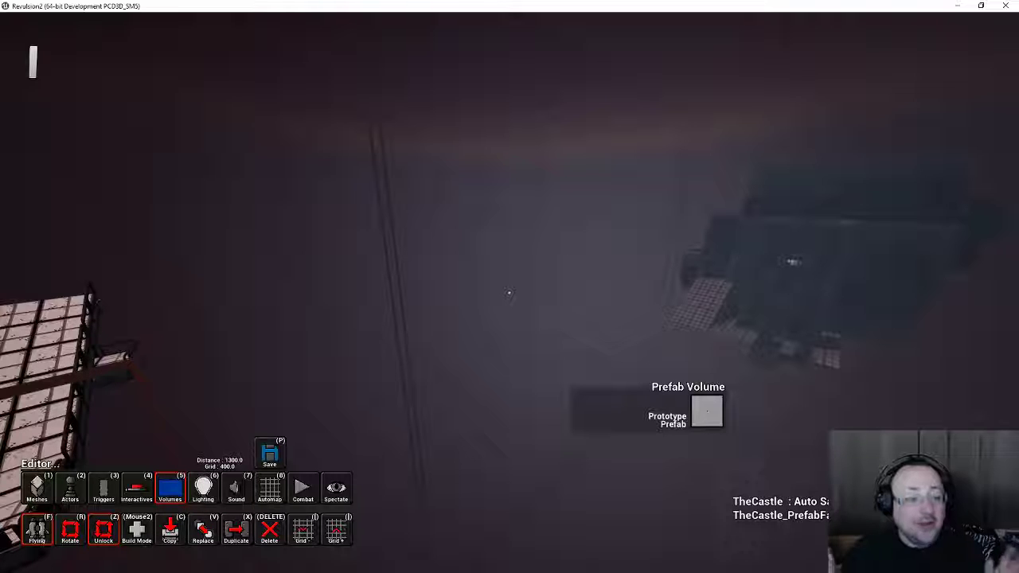
{"action": "key", "text": "s"}
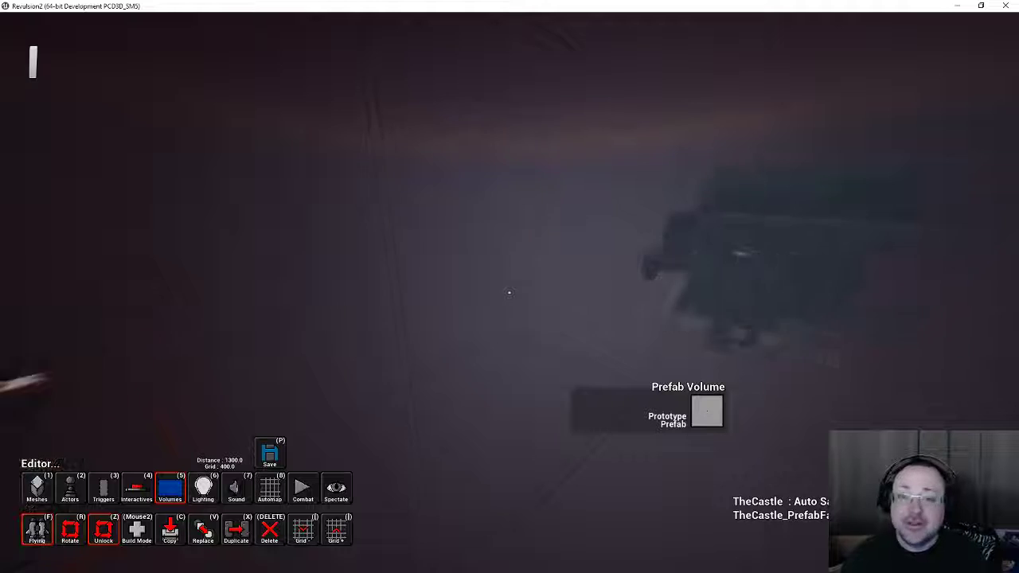
{"action": "key", "text": "a"}
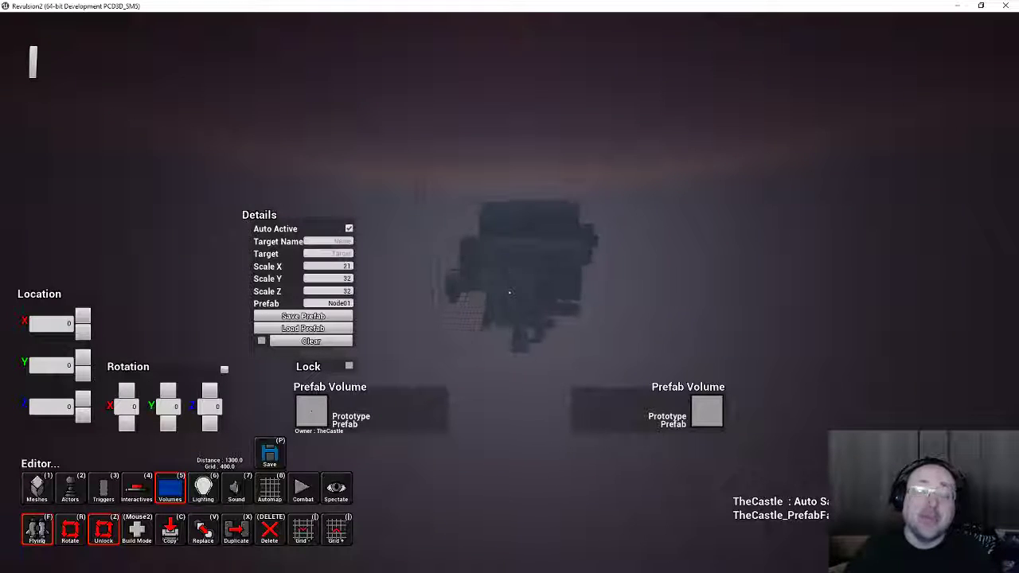
Fly into the main Node01 structure through its arched entrance and examine the interior walls, arches and ledges
{"action": "key", "text": "w"}
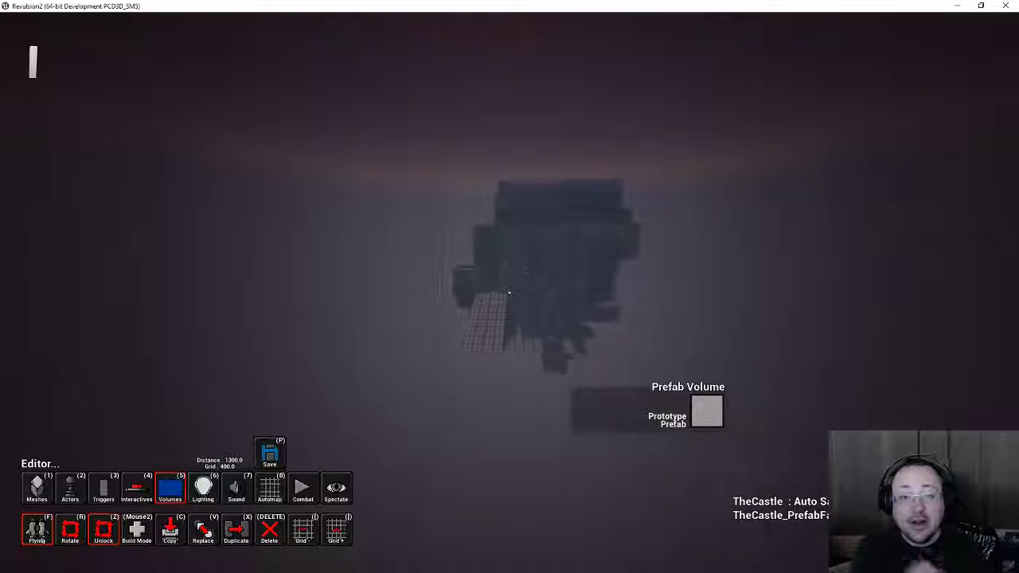
{"action": "key", "text": "w"}
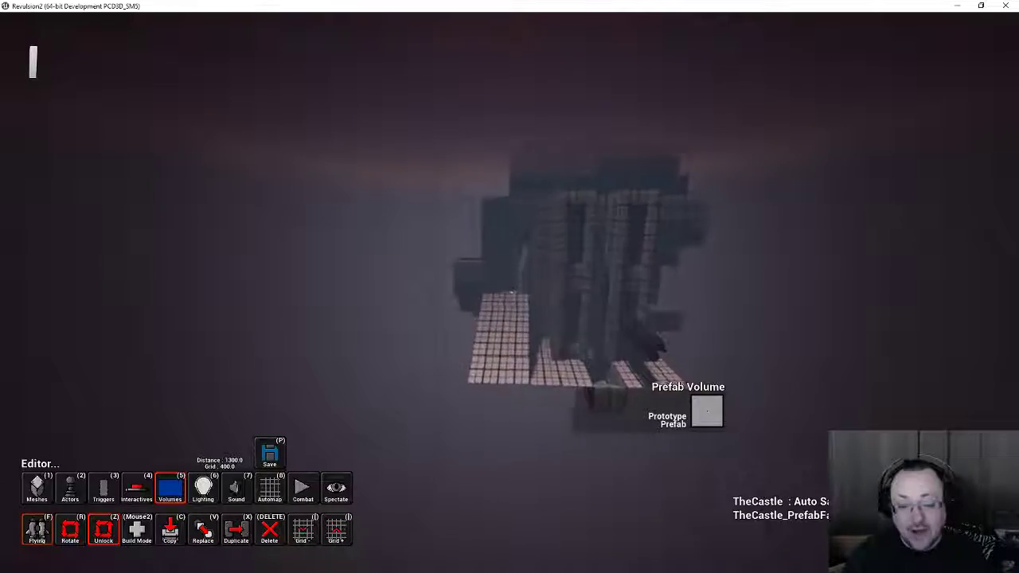
{"action": "key", "text": "w"}
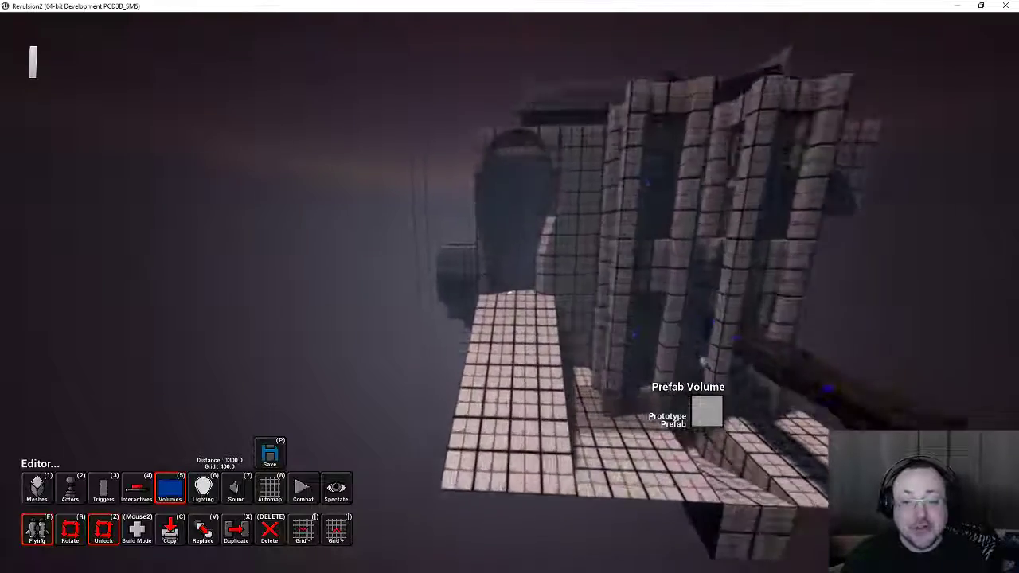
{"action": "key", "text": "w"}
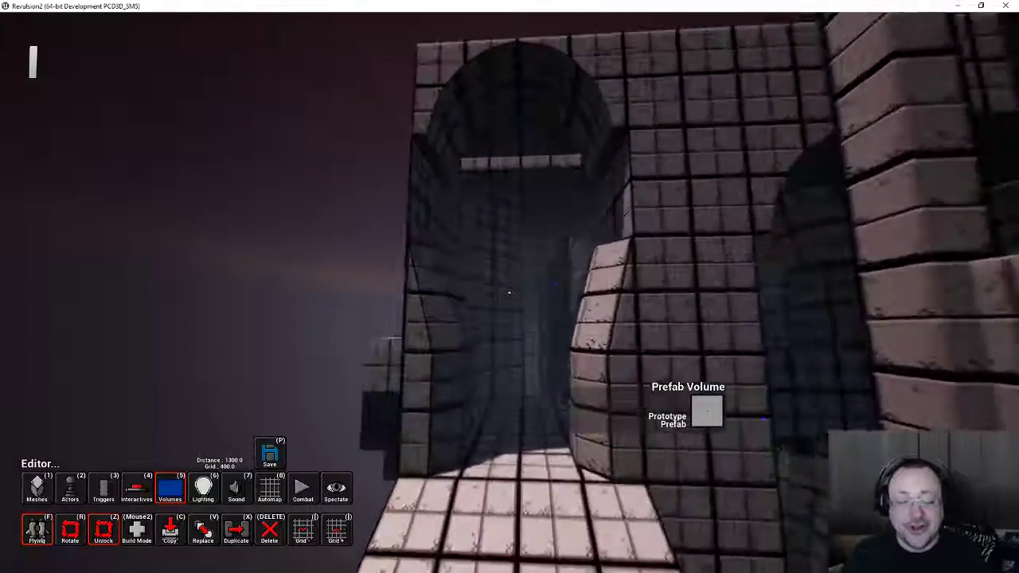
{"action": "key", "text": "w"}
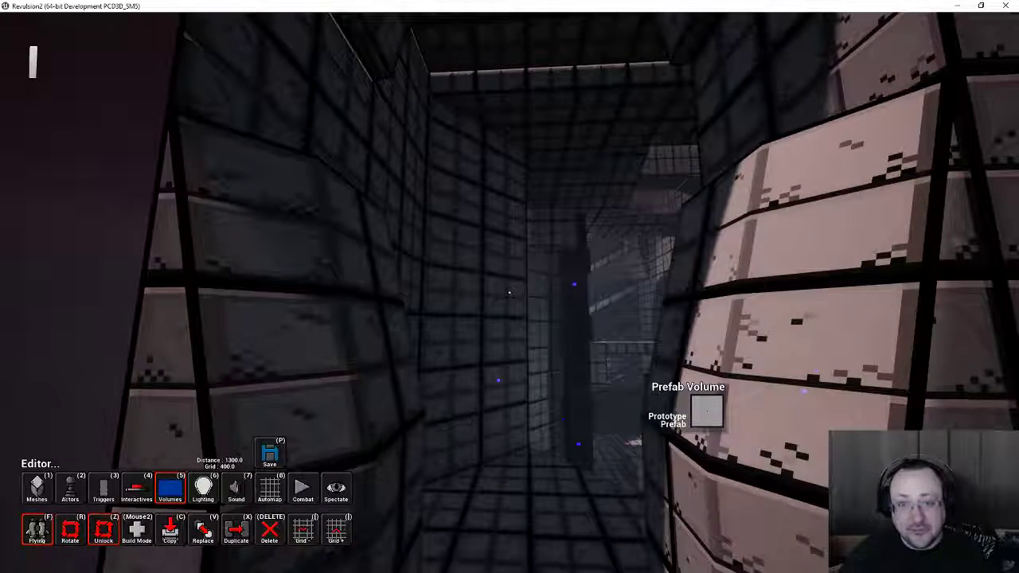
{"action": "key", "text": "w"}
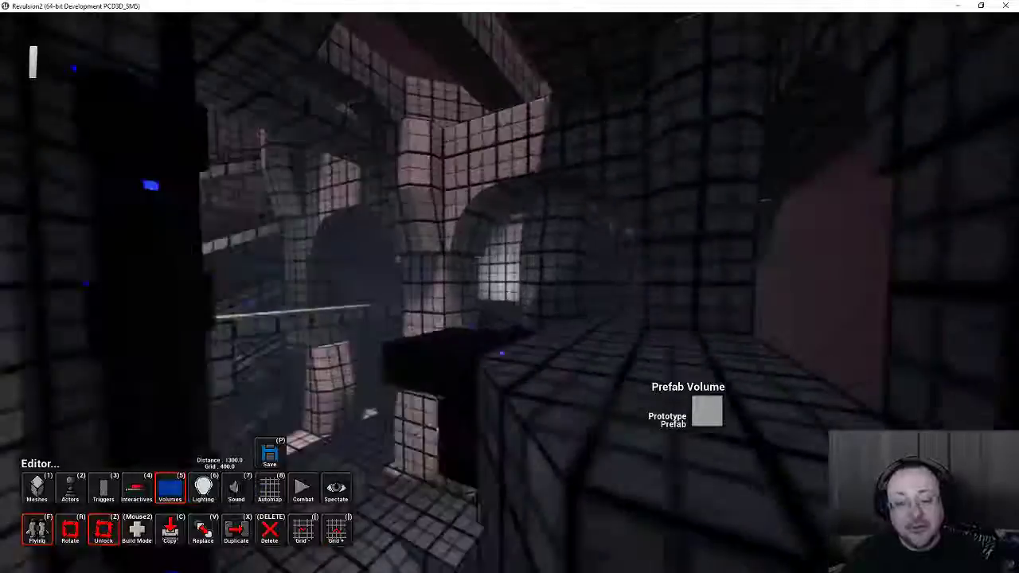
{"action": "key", "text": "w"}
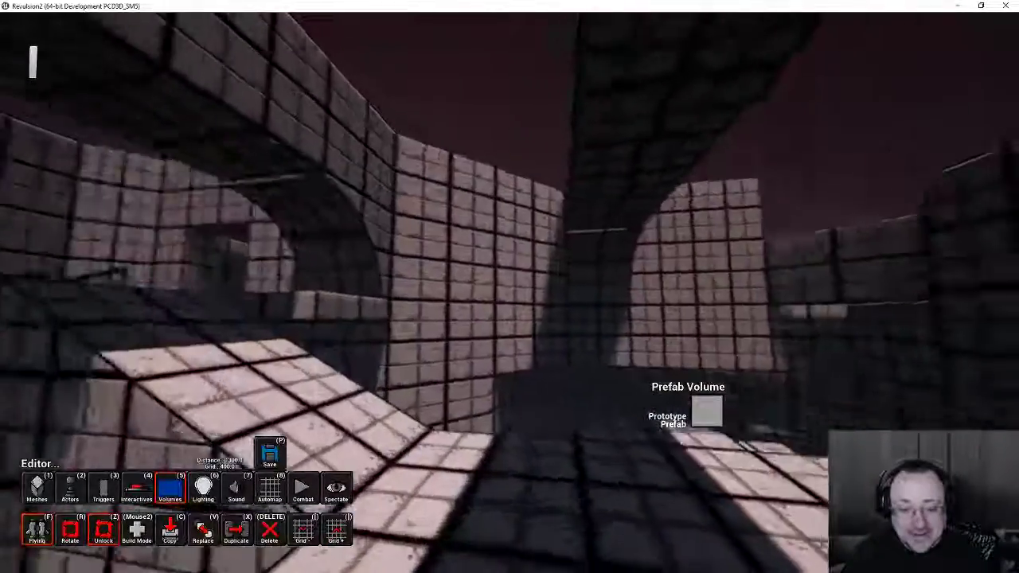
Examine the main structure's underside, outer walls and pillar towers from several angles outside
{"action": "key", "text": "w"}
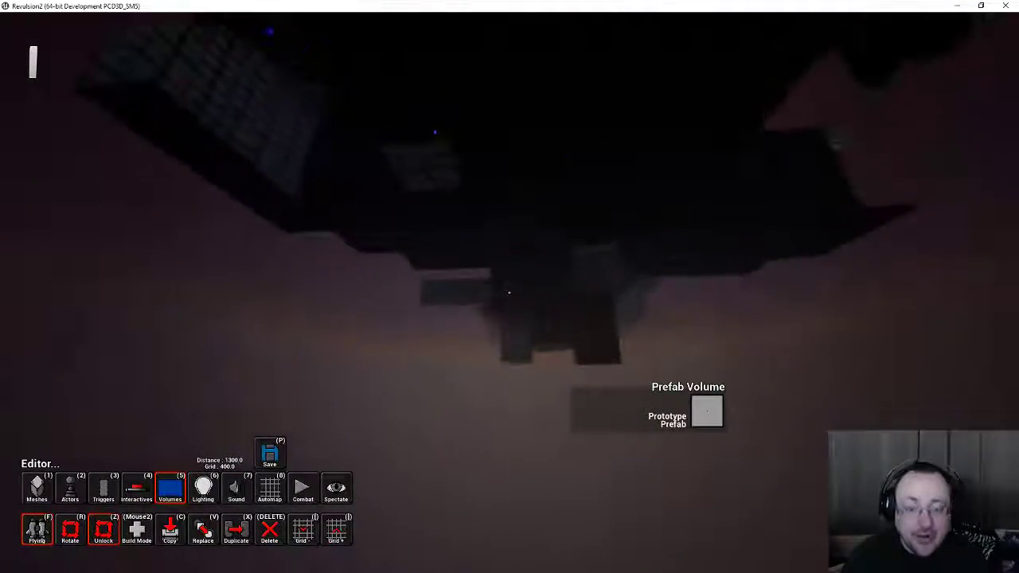
{"action": "key", "text": "w"}
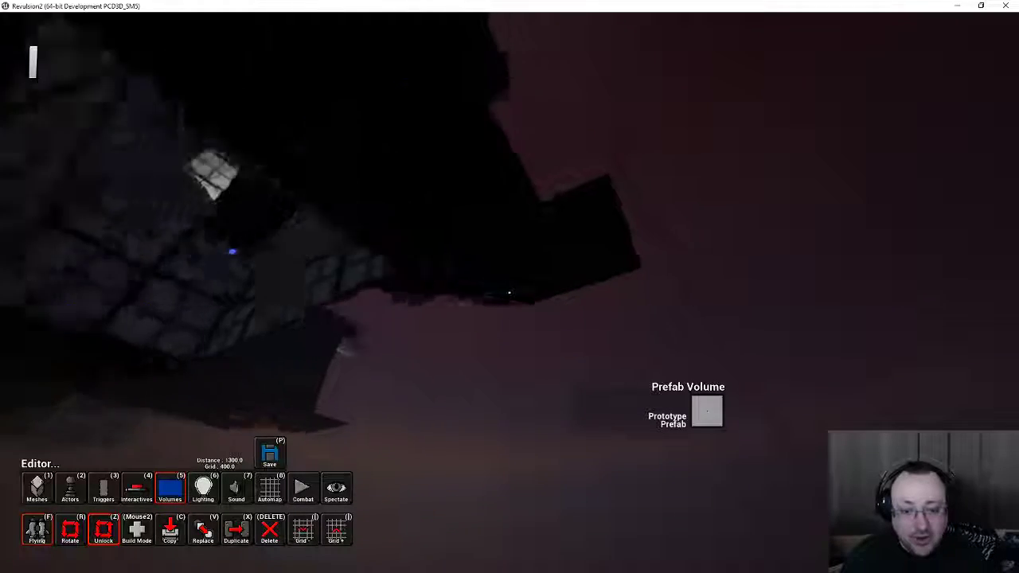
{"action": "key", "text": "s"}
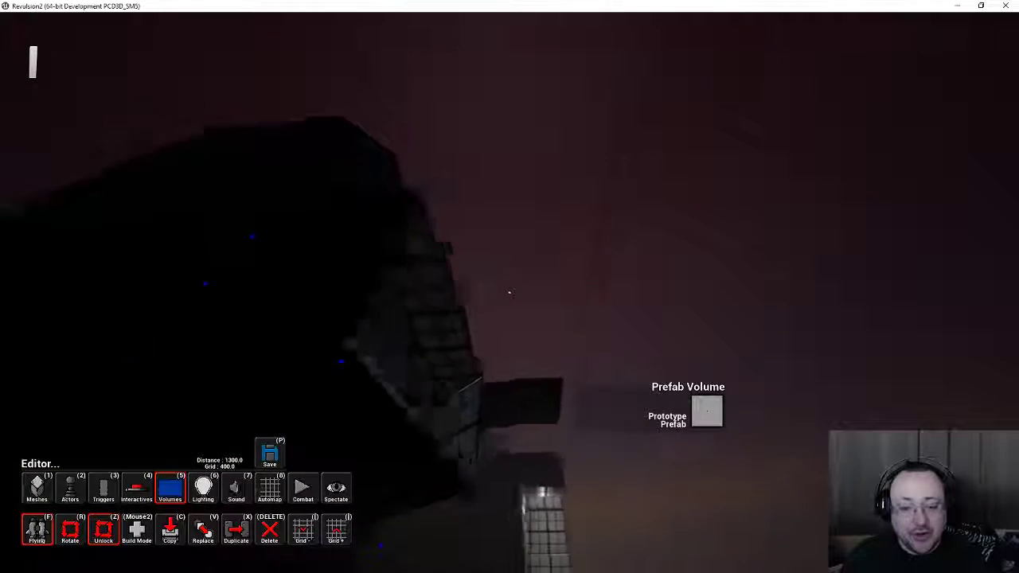
{"action": "key", "text": "s"}
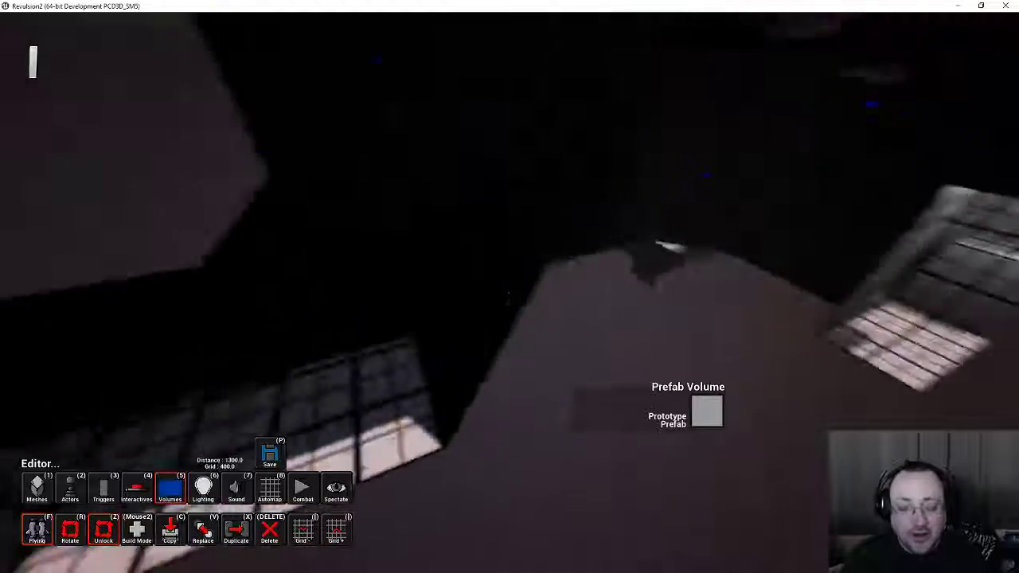
{"action": "key", "text": "s"}
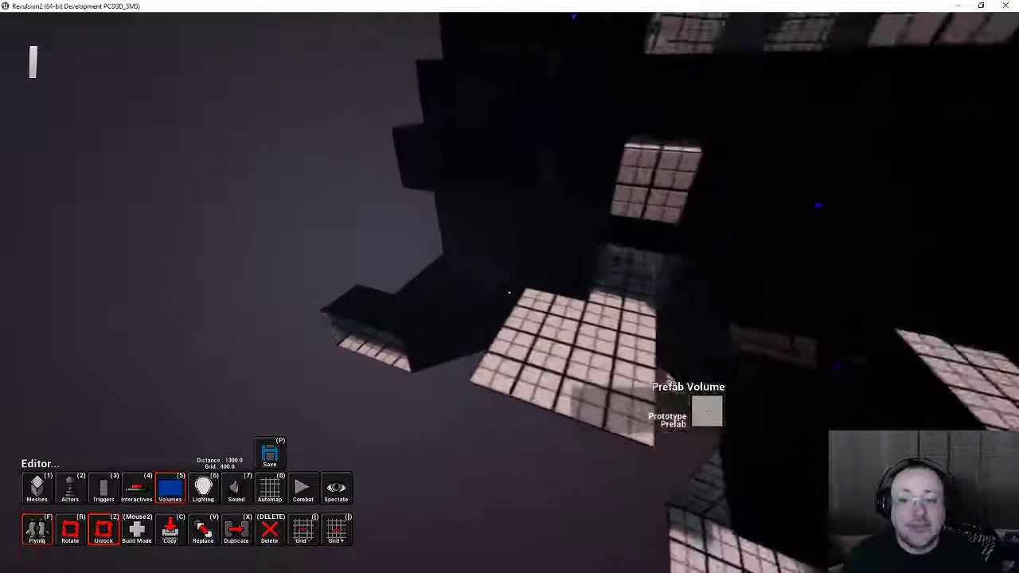
{"action": "key", "text": "s"}
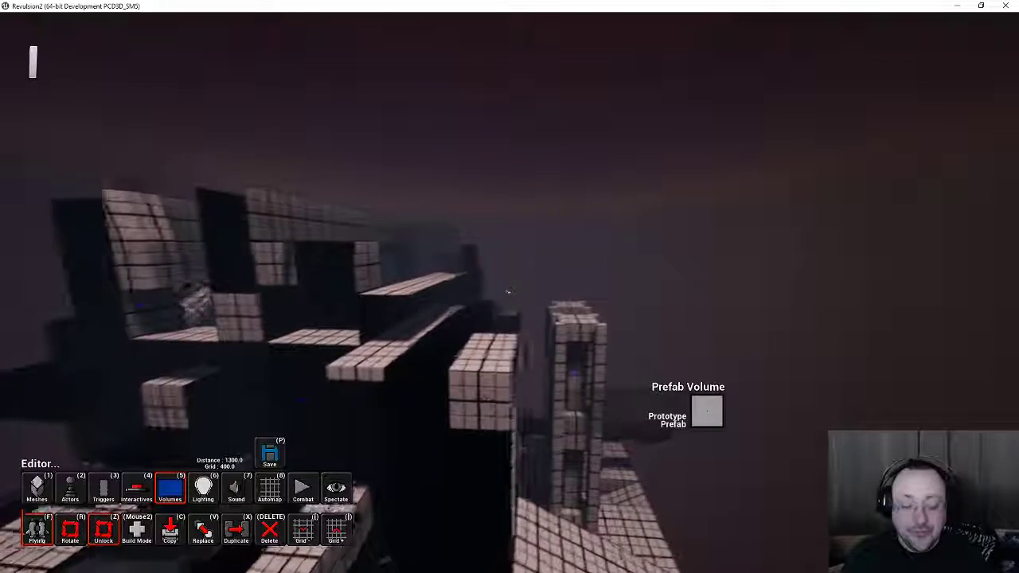
{"action": "key", "text": "d"}
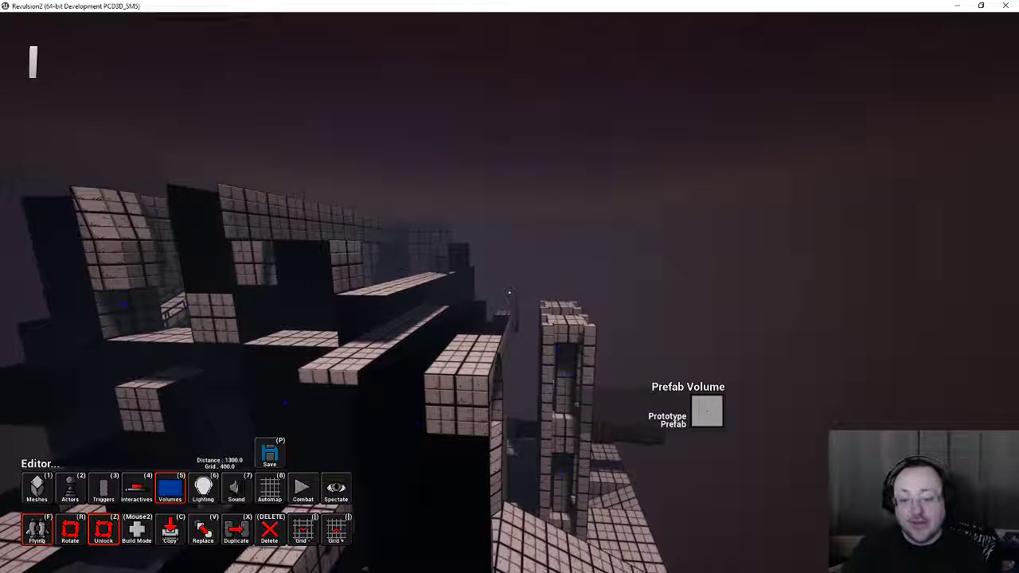
{"action": "key", "text": "w"}
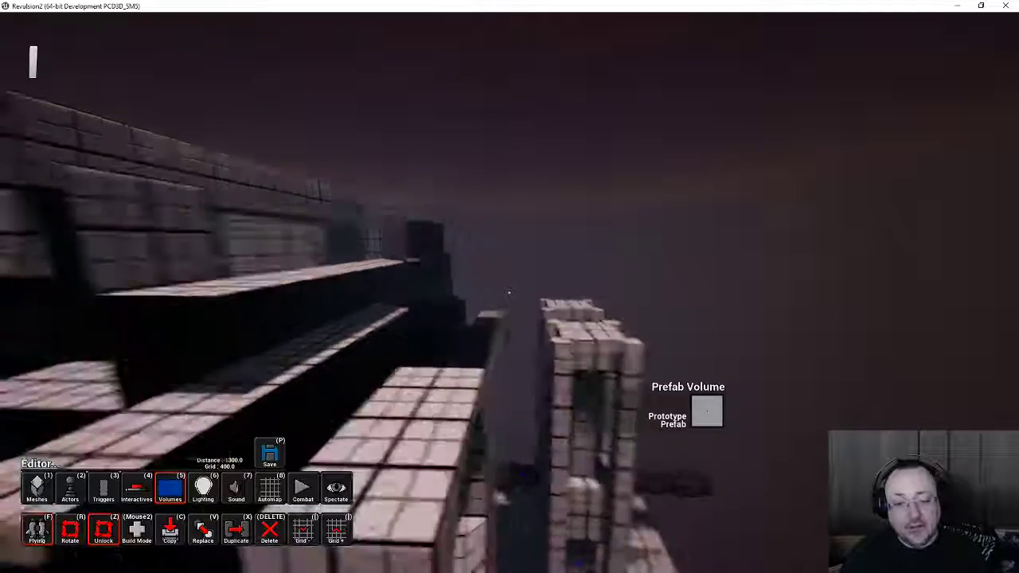
{"action": "key", "text": "d"}
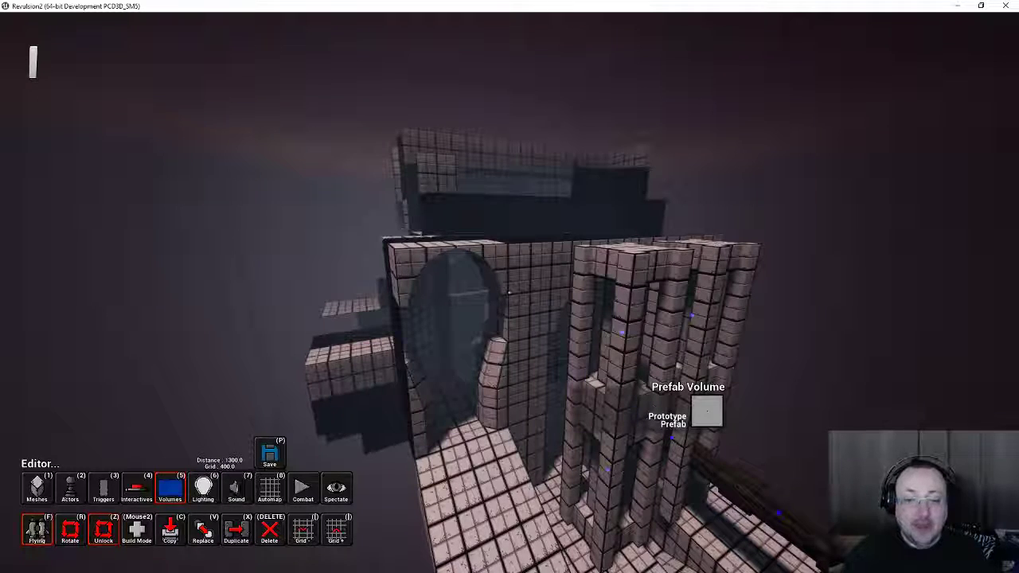
Save the current prefab farm level
{"action": "key", "text": "w"}
{"action": "key", "text": "Tab"}
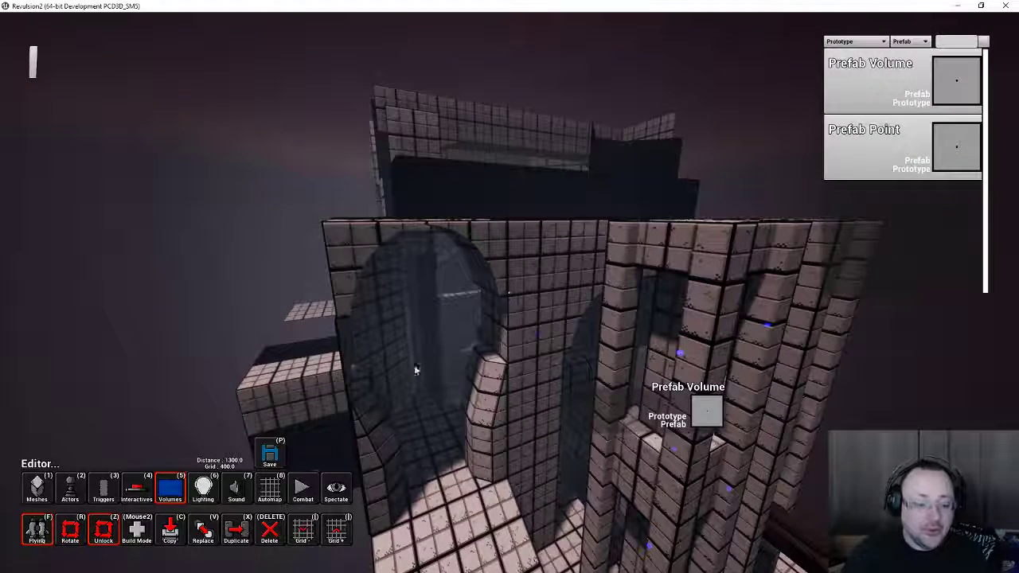
{"action": "left_click", "coordinate": [269, 454]}
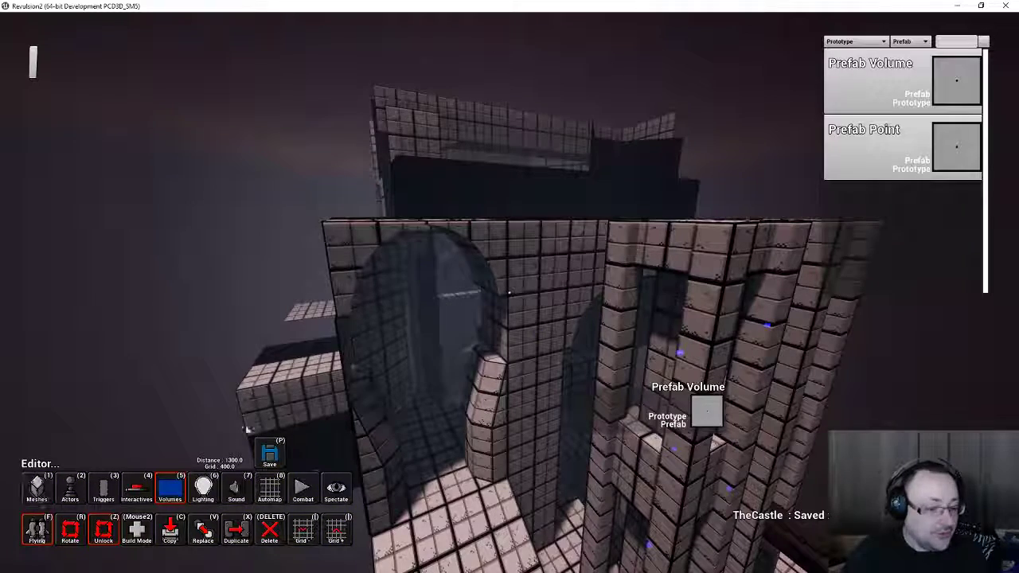
Open the custom level TheCastle_OpenWorld for editing from the mod management list
{"action": "key", "text": "Escape"}
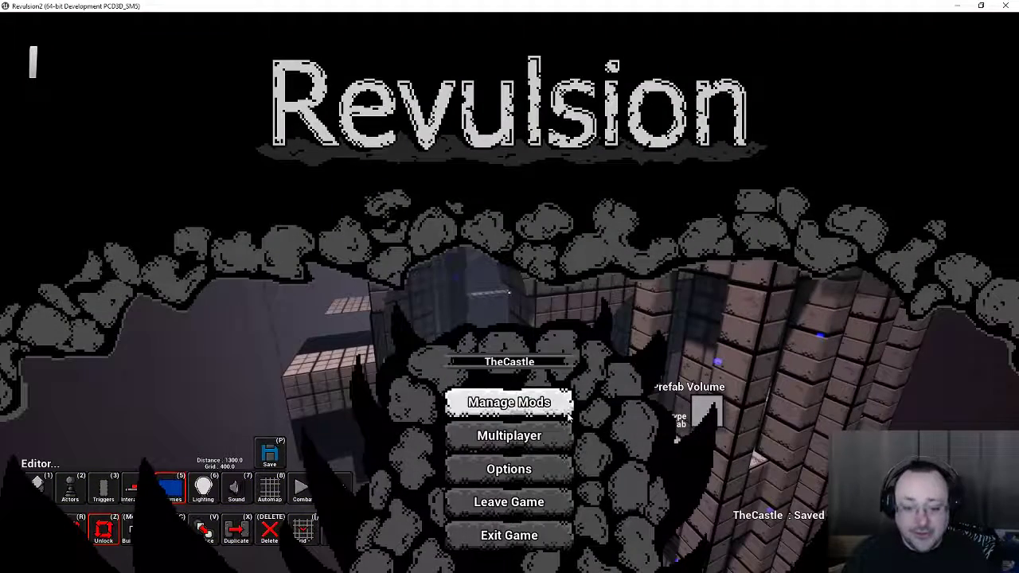
{"action": "left_click", "coordinate": [562, 403]}
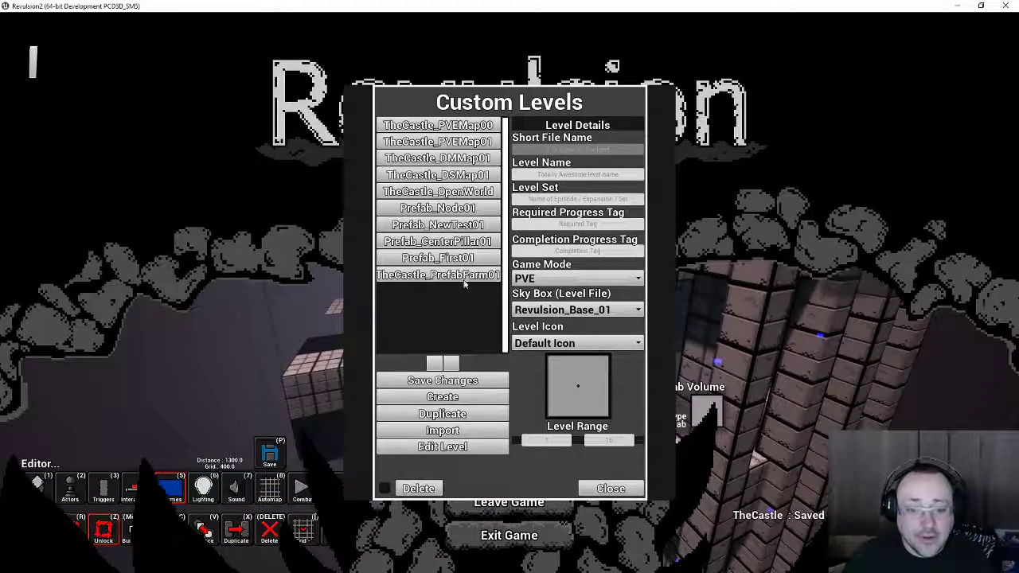
{"action": "left_click", "coordinate": [450, 191]}
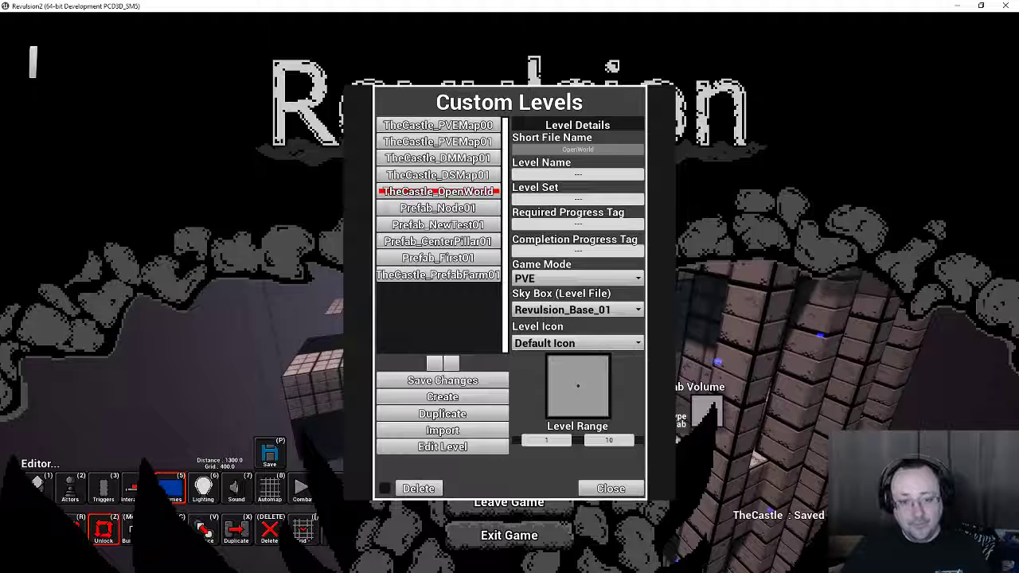
{"action": "left_click", "coordinate": [443, 446]}
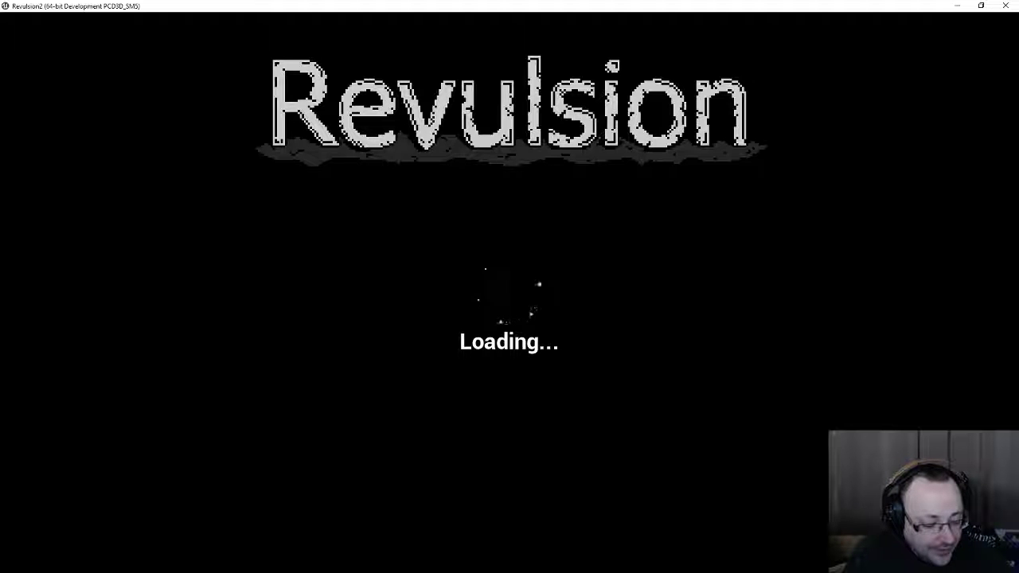
Switch the OpenWorld level from spectating to editor mode and inspect the blue marker beneath the structure
{"action": "key", "text": "w"}
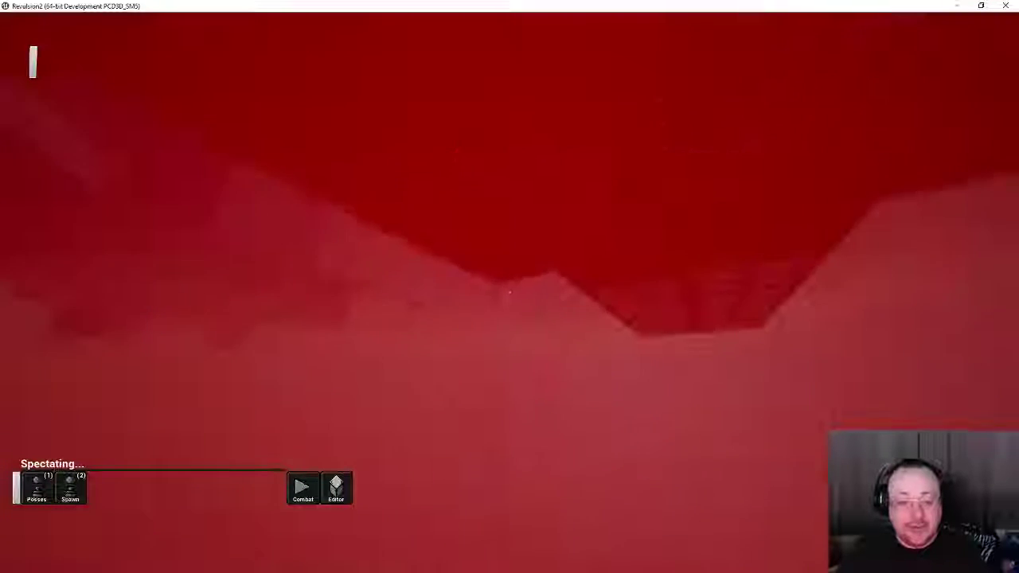
{"action": "key", "text": "w"}
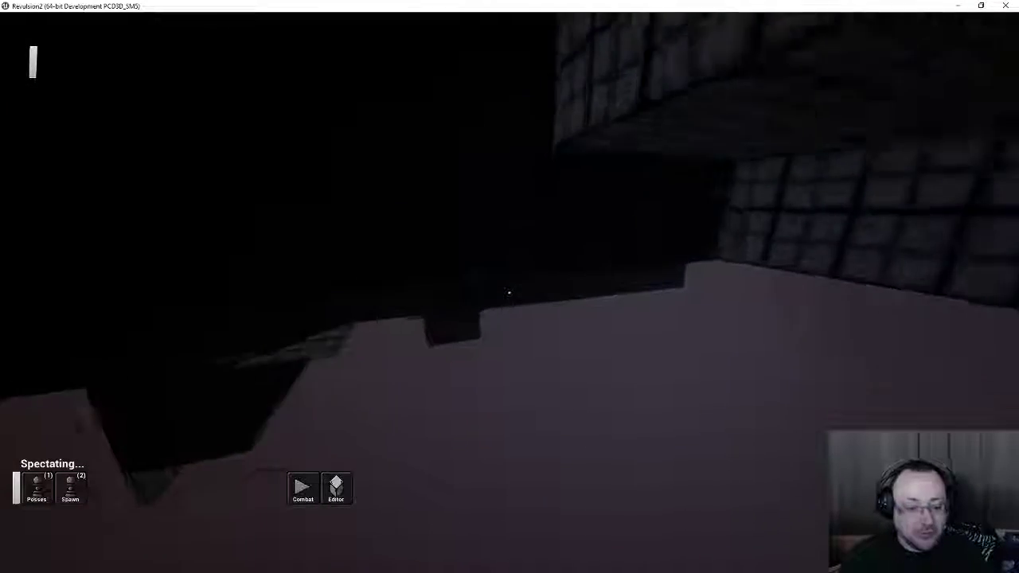
{"action": "left_click", "coordinate": [336, 487]}
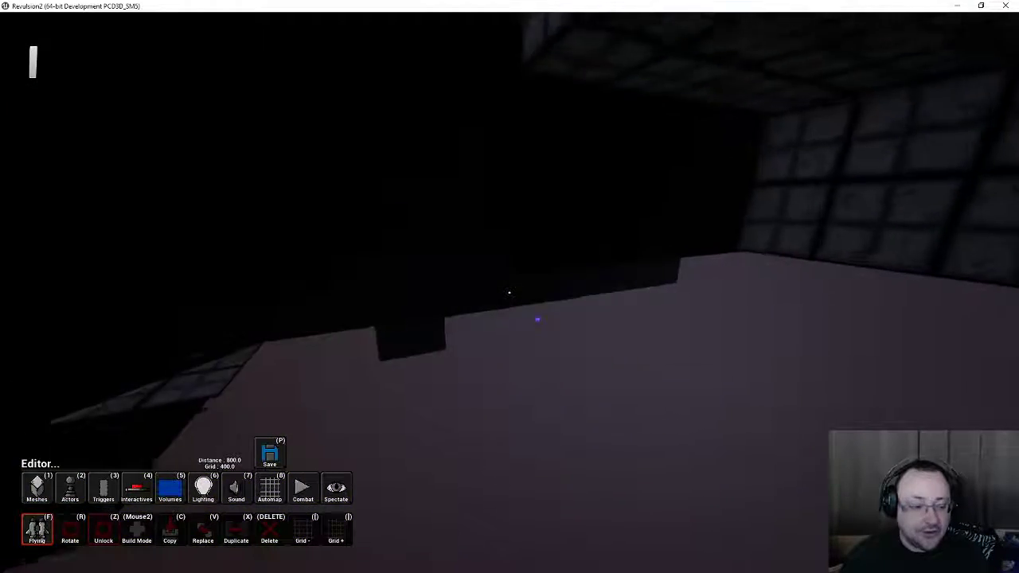
{"action": "key", "text": "w"}
{"action": "key", "text": "w"}
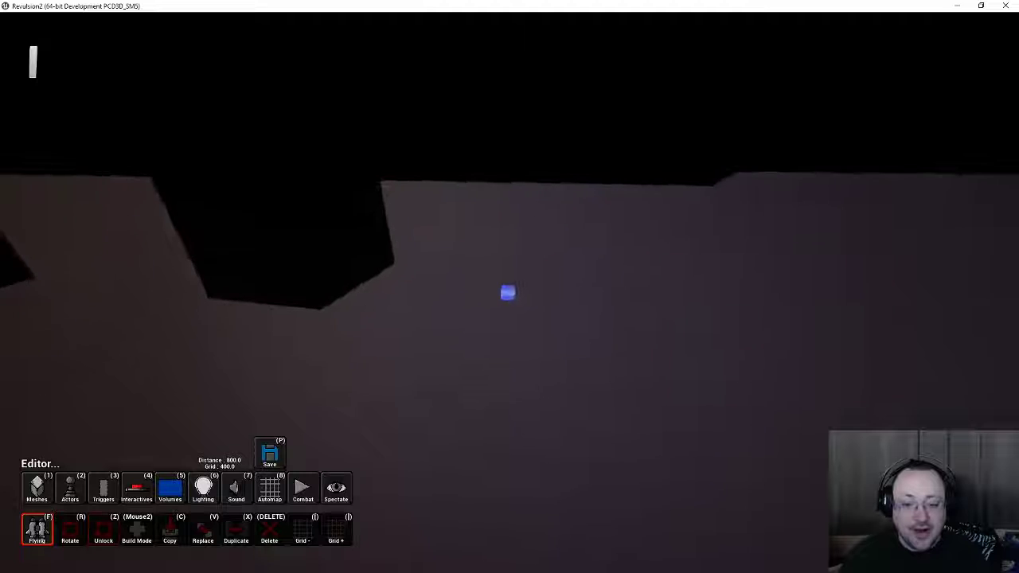
{"action": "key", "text": "s"}
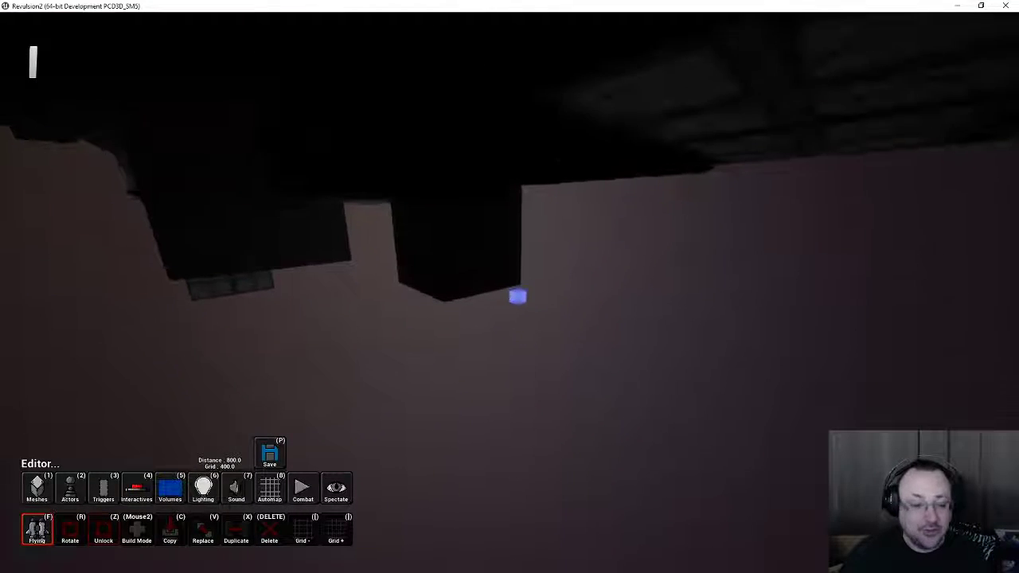
Rotate the Node01 prefab point beneath the structure to 5 on X and -5 on Y, keeping Z at 0
{"action": "key", "text": "5"}
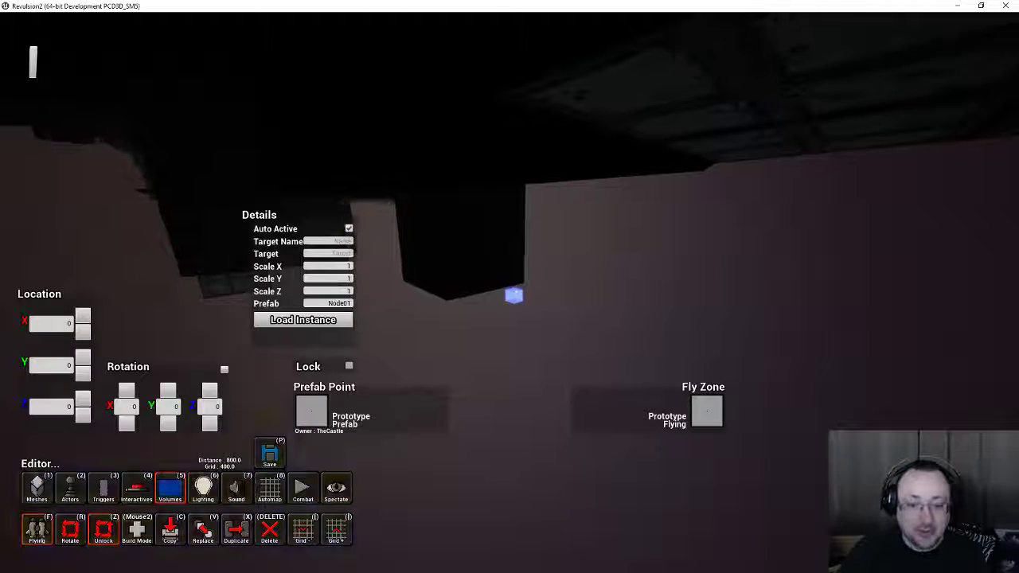
{"action": "right_click", "coordinate": [512, 295]}
{"action": "left_click", "coordinate": [174, 425]}
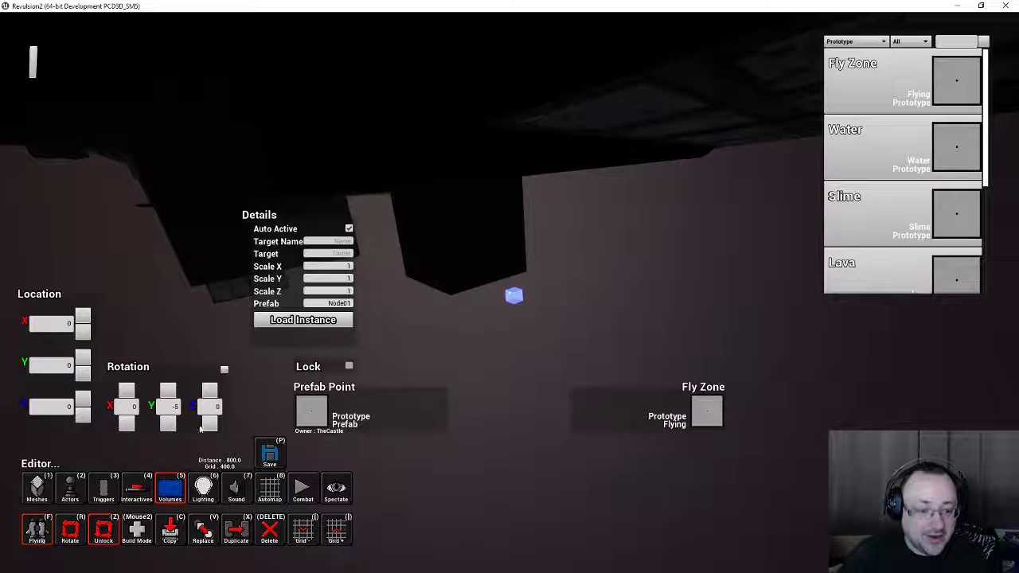
{"action": "left_click", "coordinate": [209, 425]}
{"action": "left_click", "coordinate": [208, 392]}
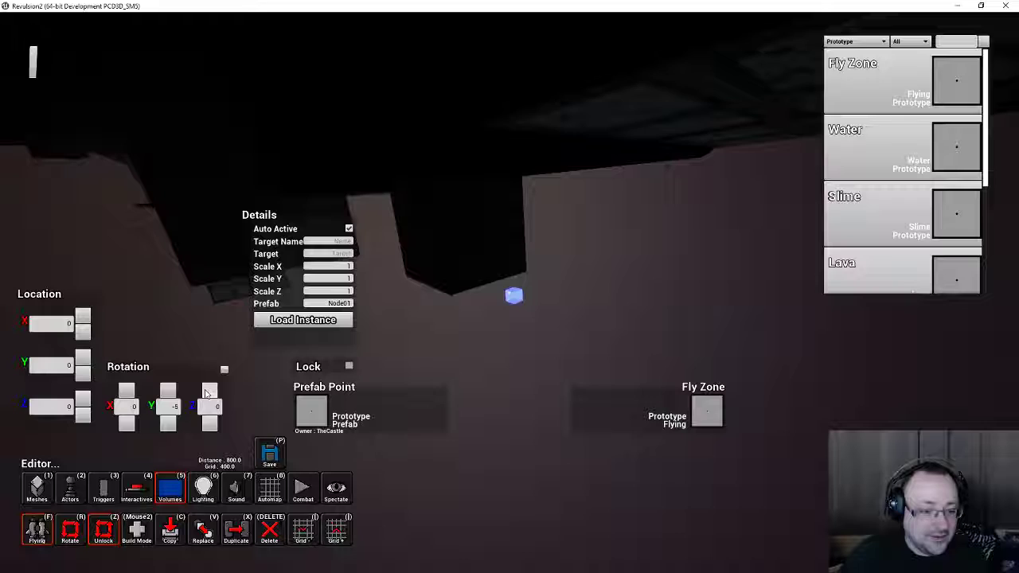
{"action": "left_click", "coordinate": [127, 425]}
{"action": "left_click", "coordinate": [131, 391]}
{"action": "left_click", "coordinate": [132, 390]}
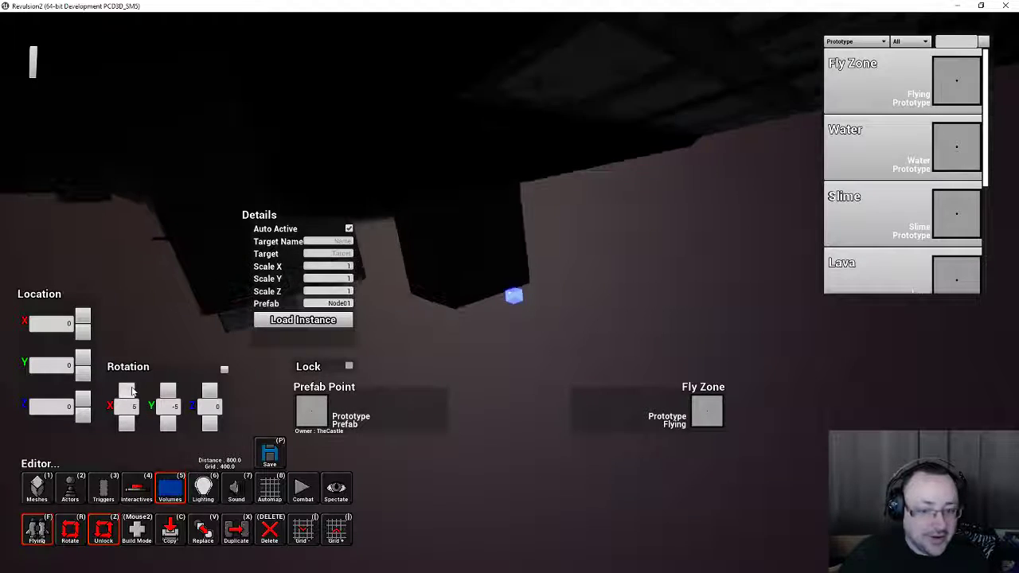
{"action": "right_click", "coordinate": [415, 326]}
Enter the tilted structure in combat mode and examine its outer ledges and pillars on foot
{"action": "key", "text": "w"}
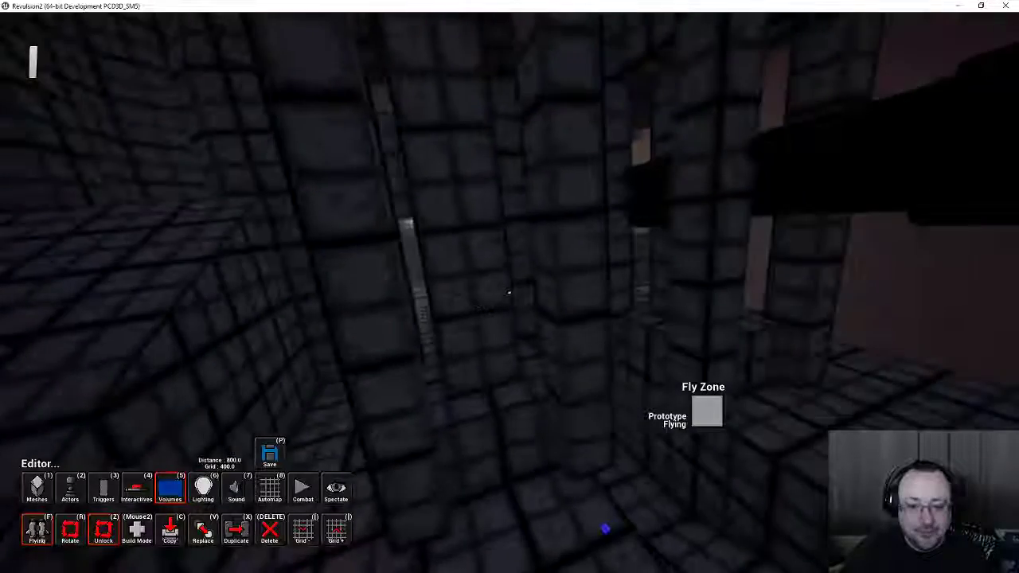
{"action": "right_click", "coordinate": [509, 293]}
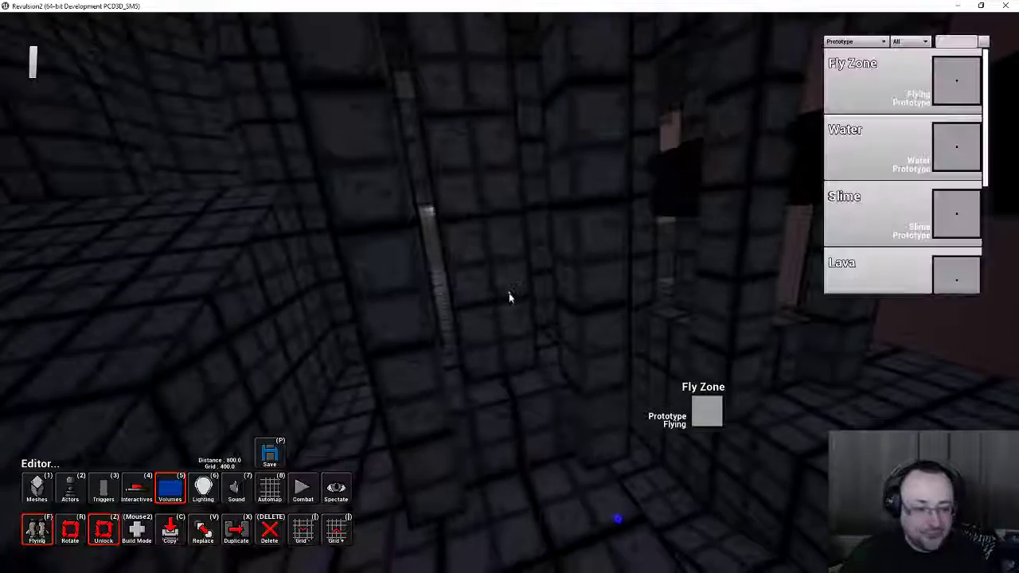
{"action": "left_click", "coordinate": [303, 489]}
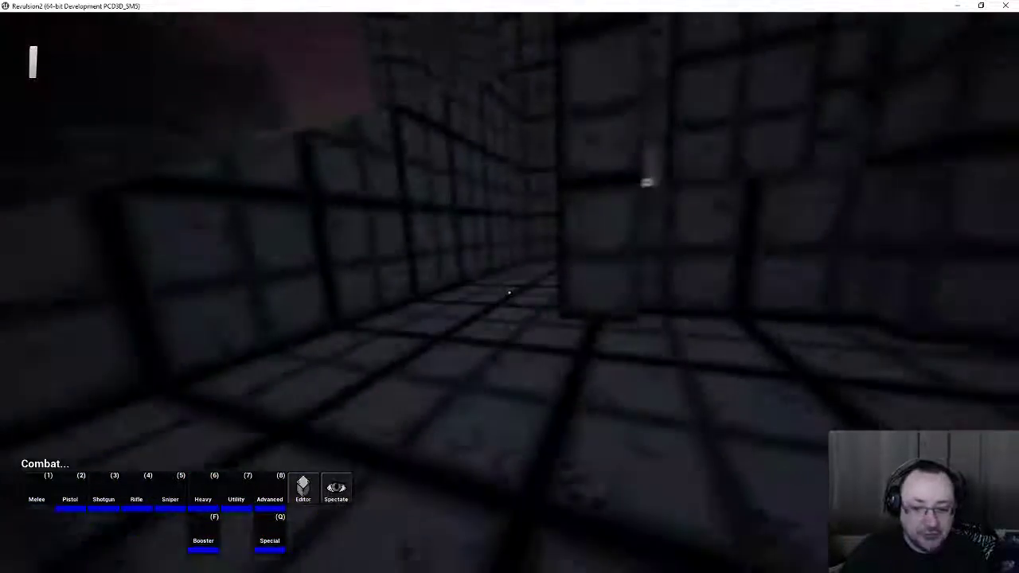
{"action": "key", "text": "w"}
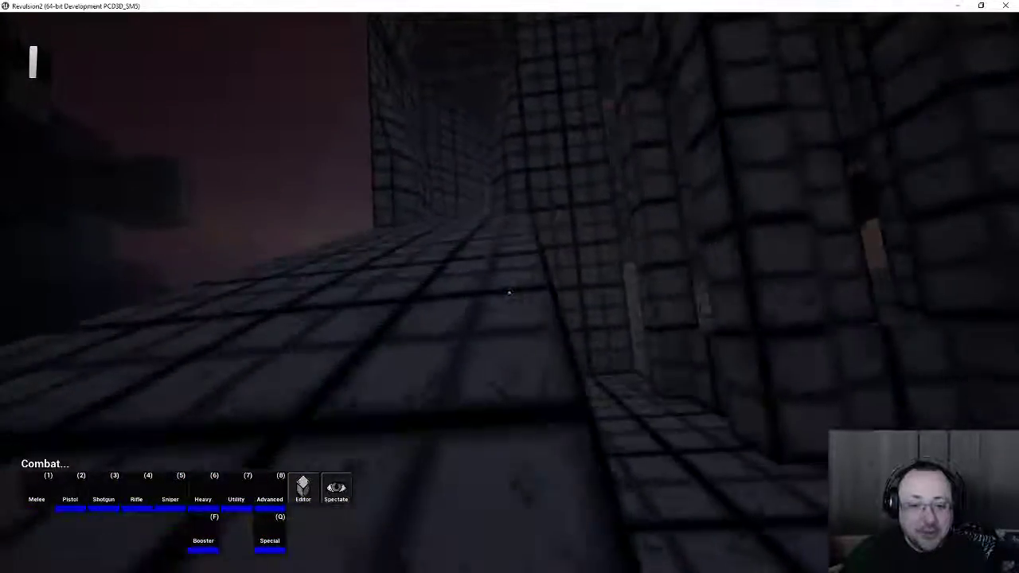
{"action": "key", "text": "w"}
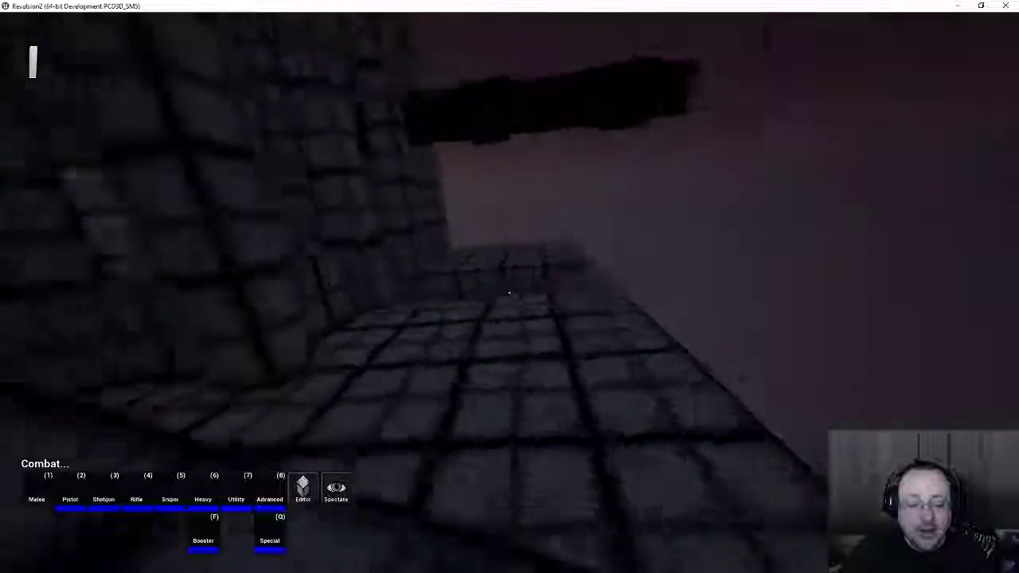
{"action": "key", "text": "w"}
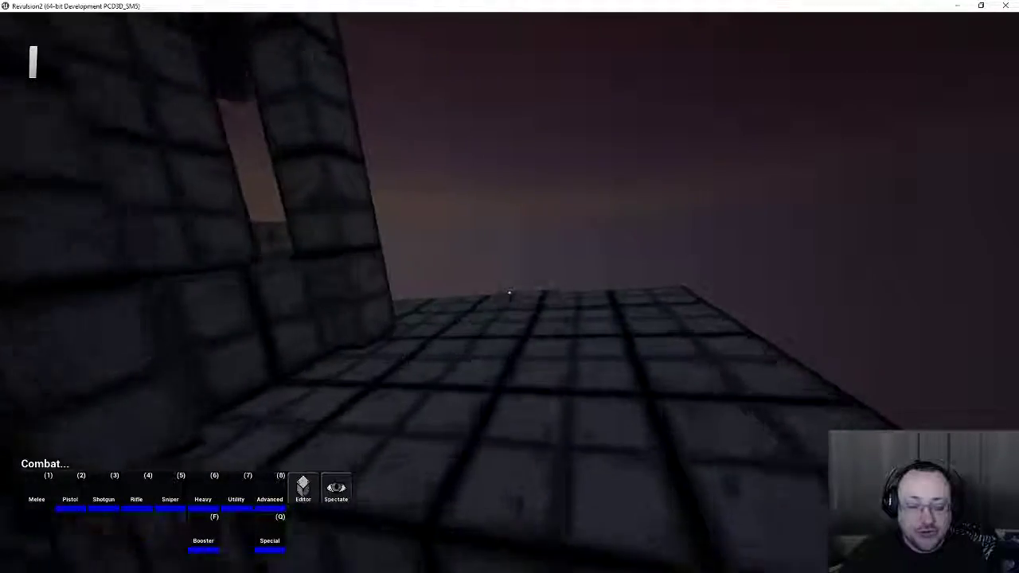
{"action": "key", "text": "w"}
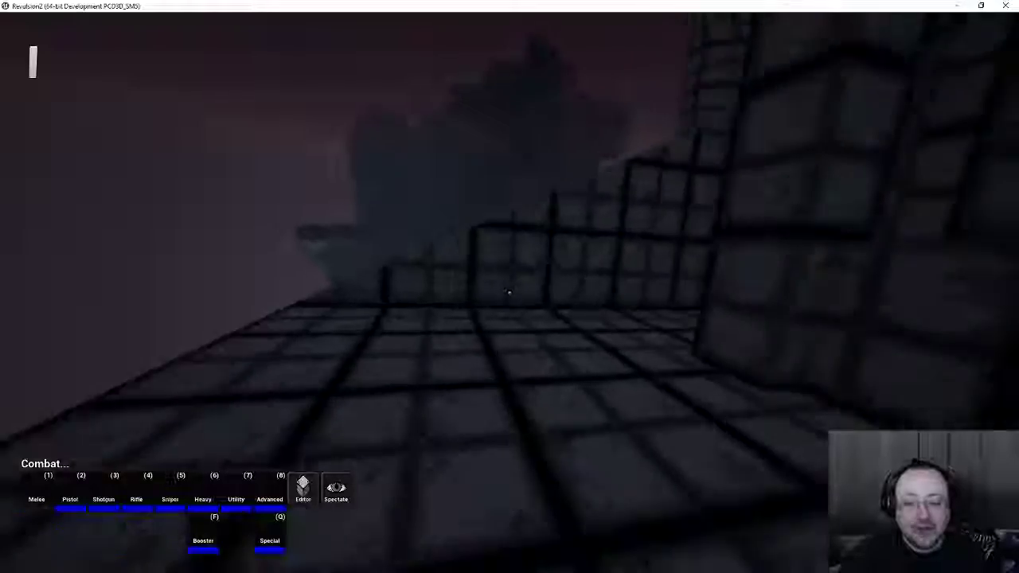
Examine the tilted structure's inner corridors, central hall and raised walkways on foot
{"action": "key", "text": "w"}
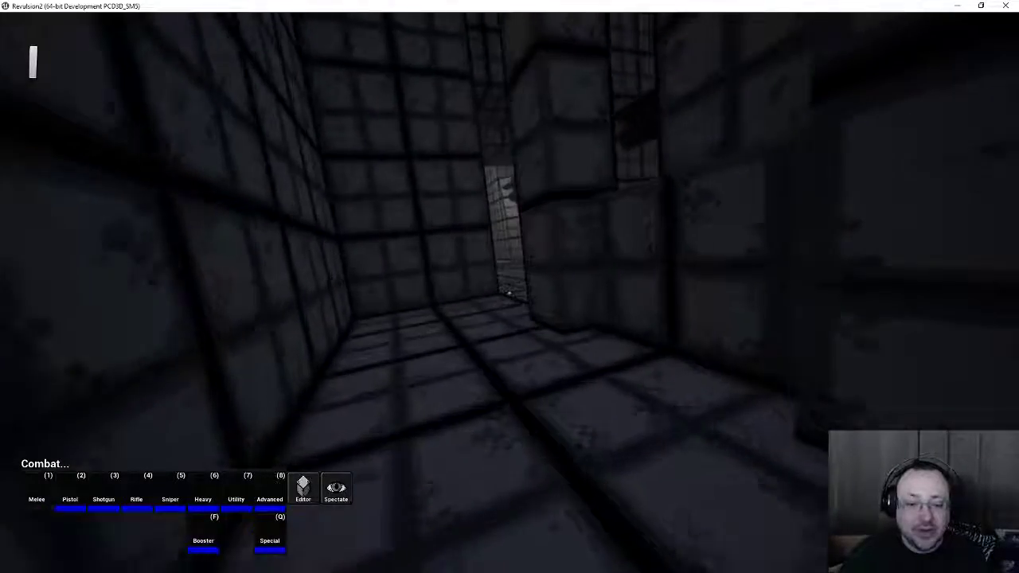
{"action": "key", "text": "w"}
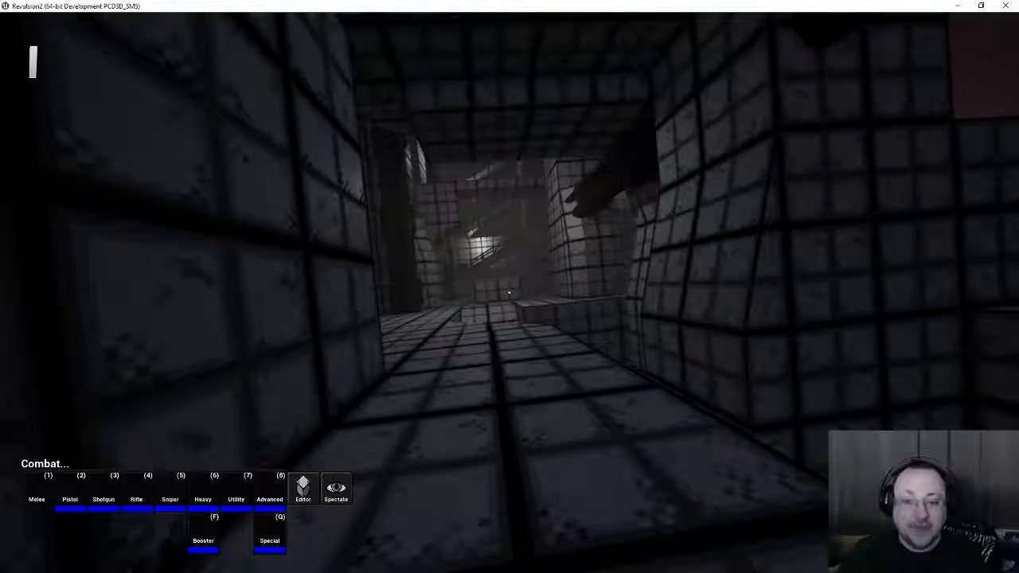
{"action": "key", "text": "w"}
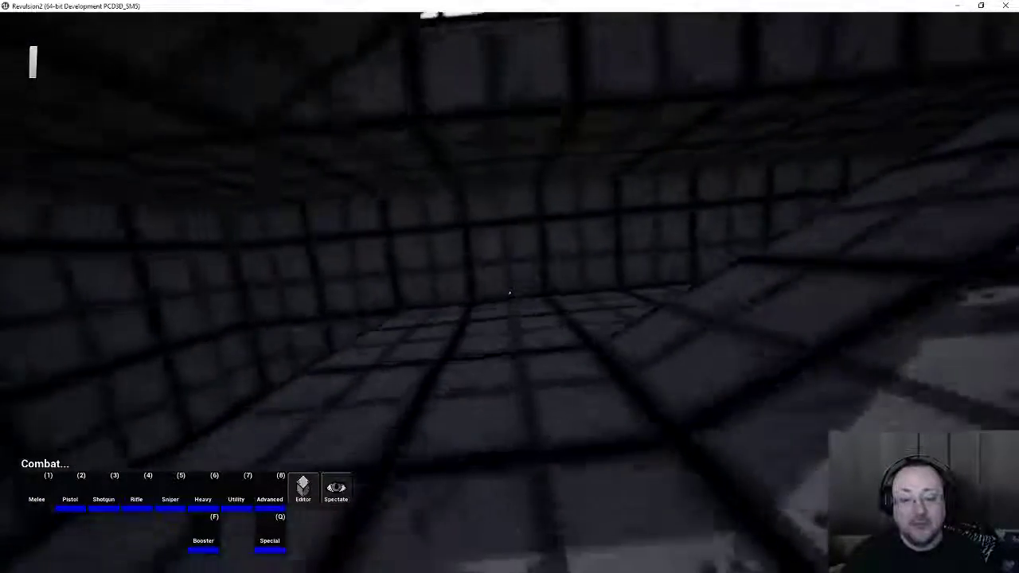
{"action": "key", "text": "w"}
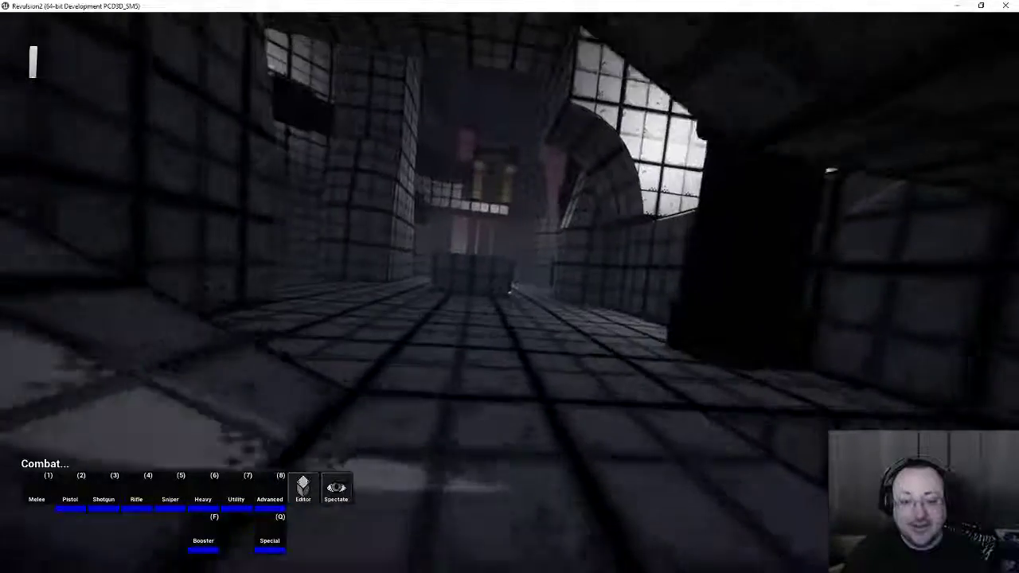
{"action": "key", "text": "w"}
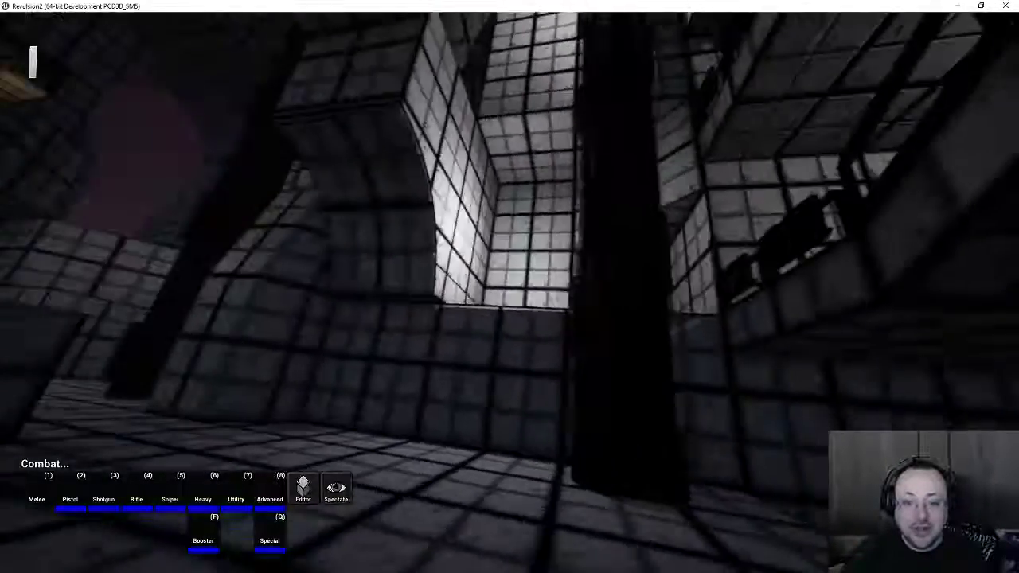
{"action": "key", "text": "w"}
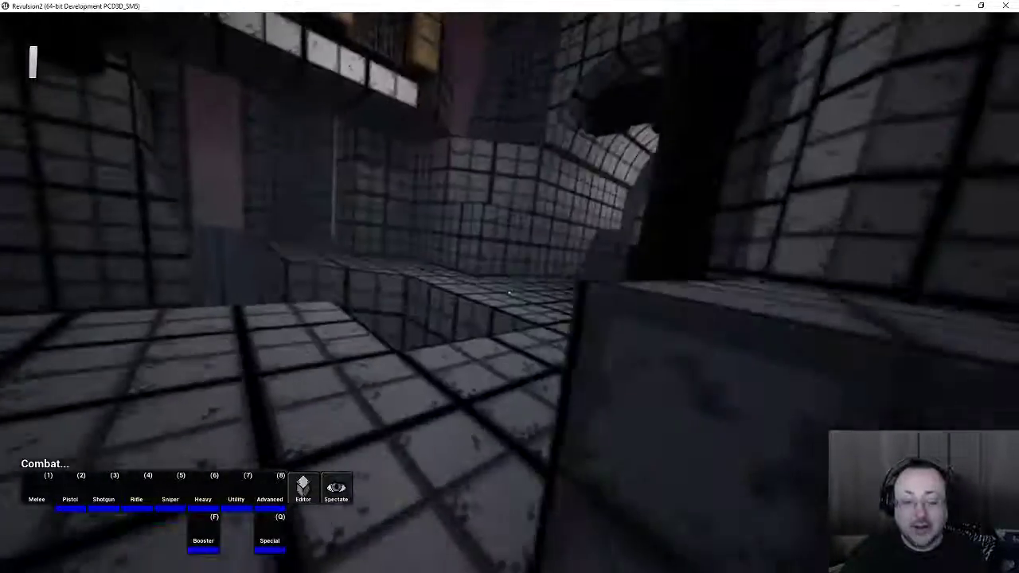
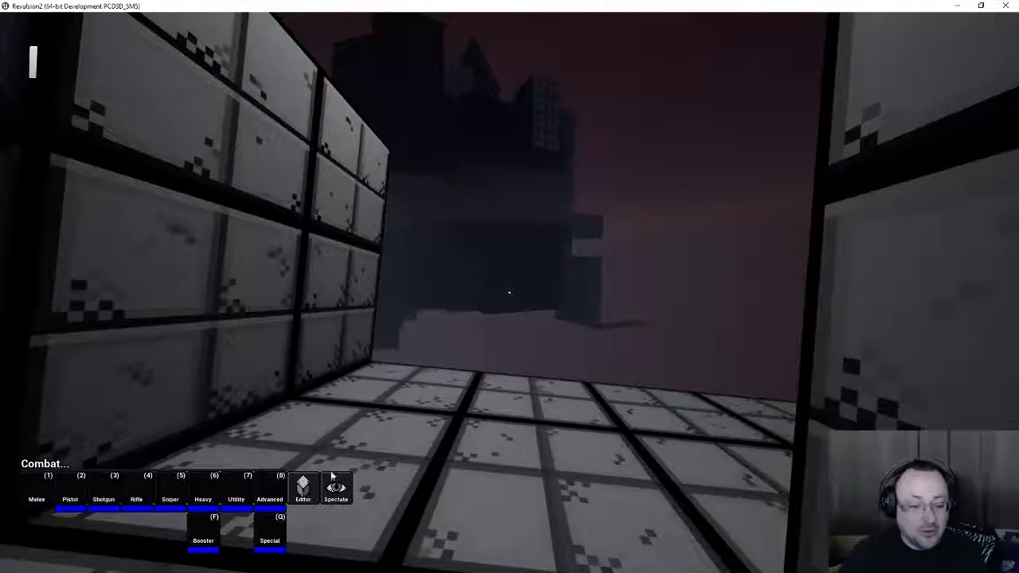
Return to flying in editor mode and inspect the structures' open ends and the gaps between them from outside
{"action": "key", "text": "f"}
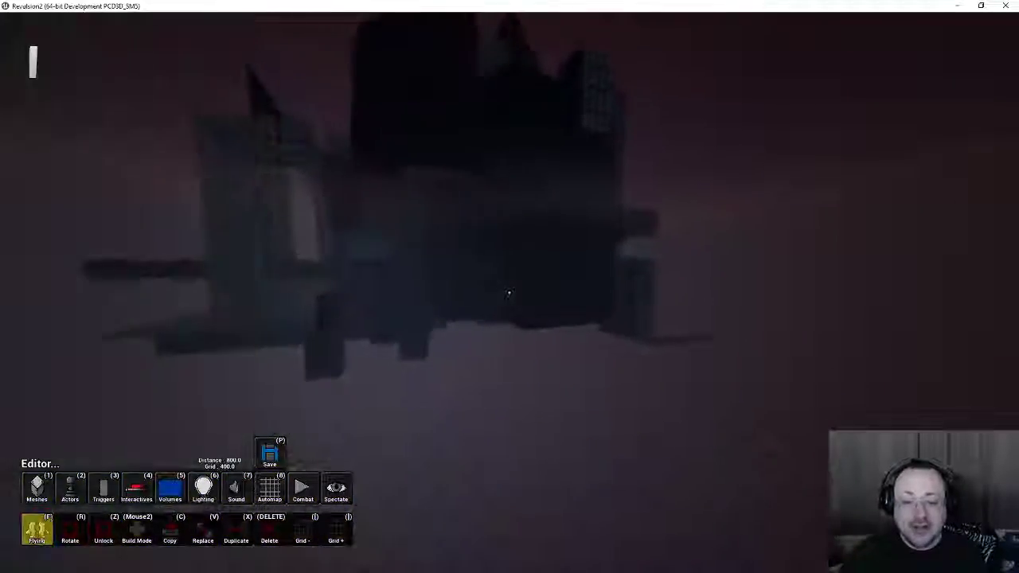
{"action": "key", "text": "w"}
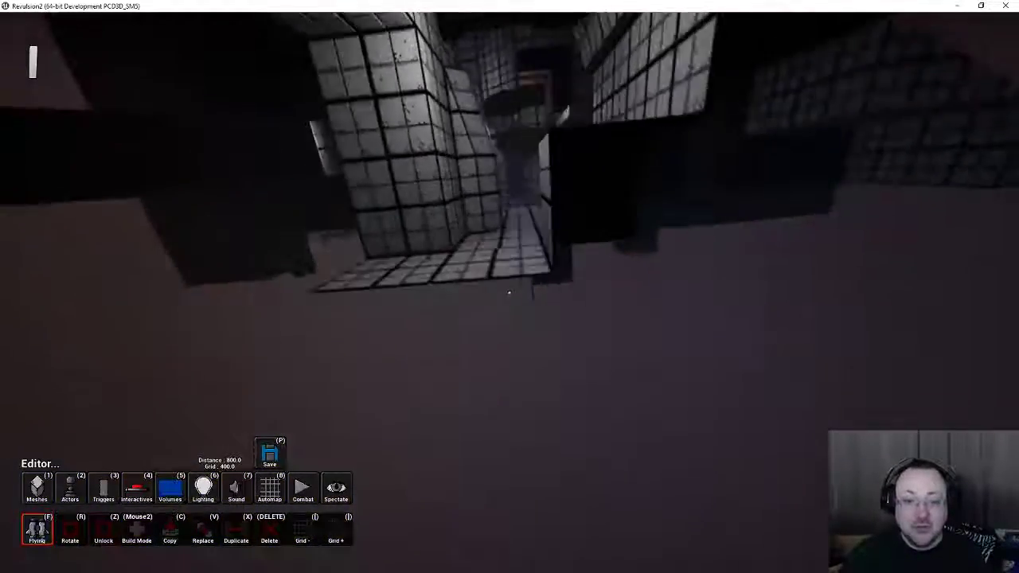
{"action": "key", "text": "d"}
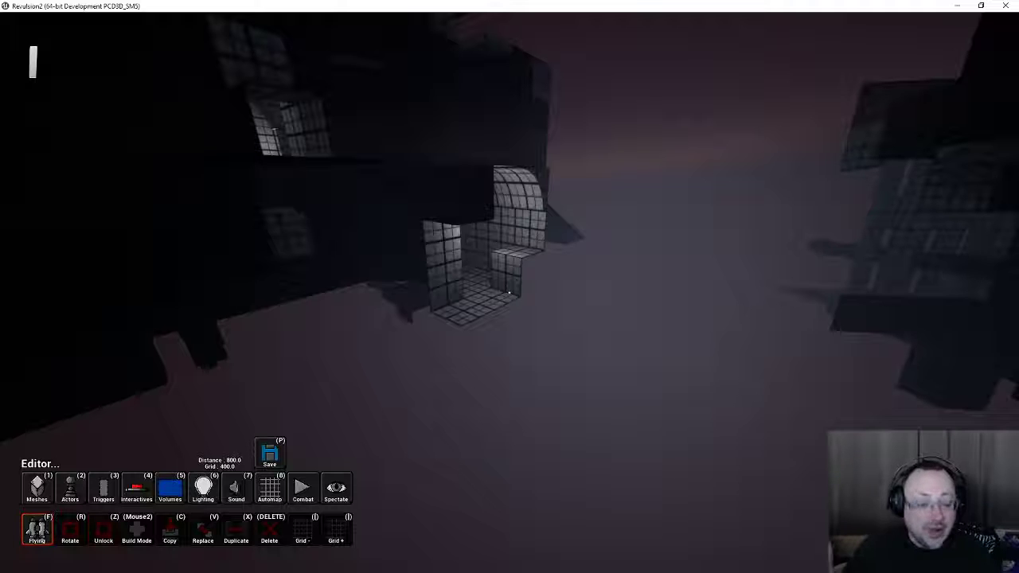
{"action": "key", "text": "w"}
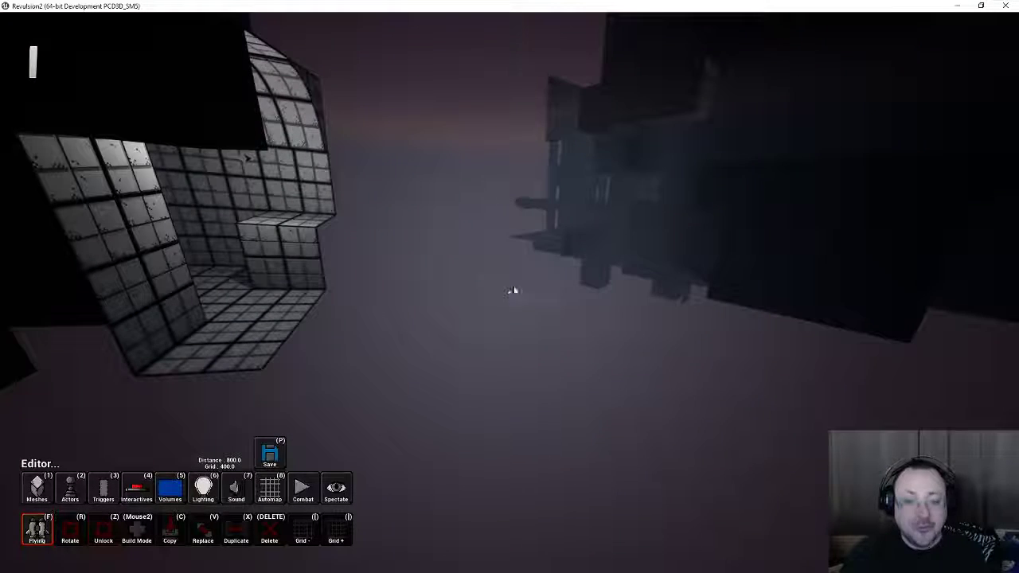
Browse the Terrain meshes in the Base set and check the Prototype set for terrain pieces
{"action": "key", "text": "1"}
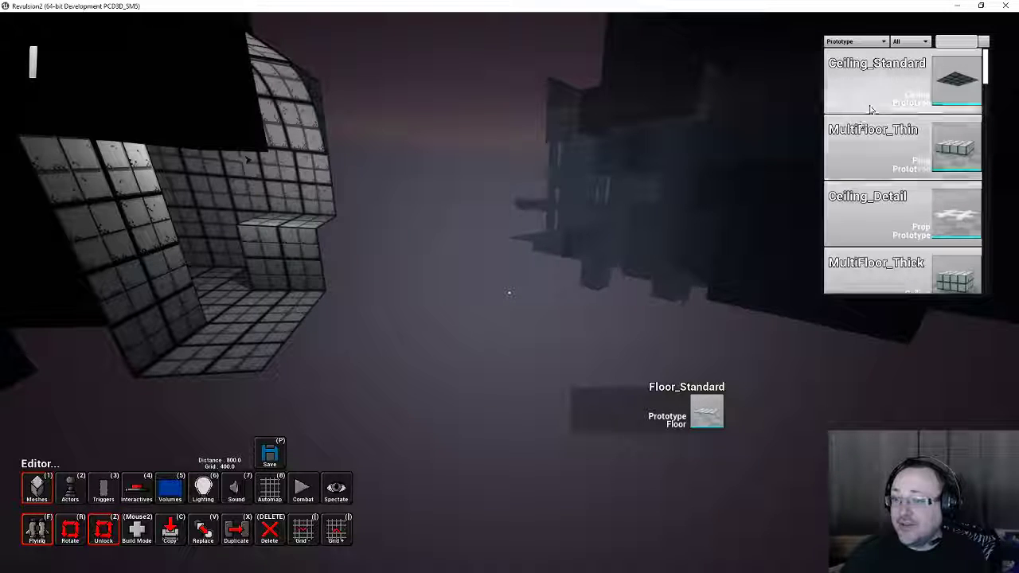
{"action": "left_click", "coordinate": [848, 71]}
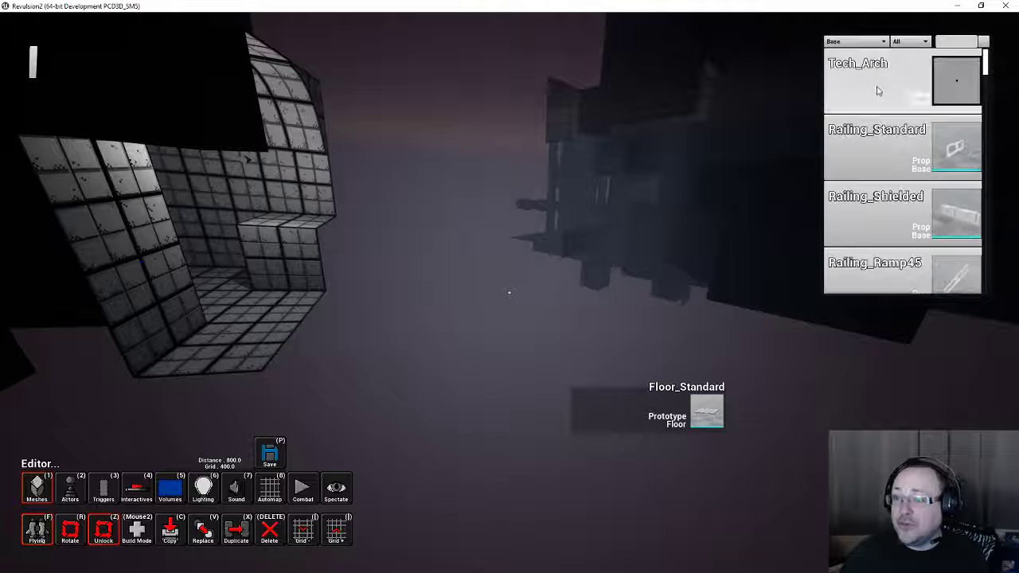
{"action": "left_click", "coordinate": [904, 116]}
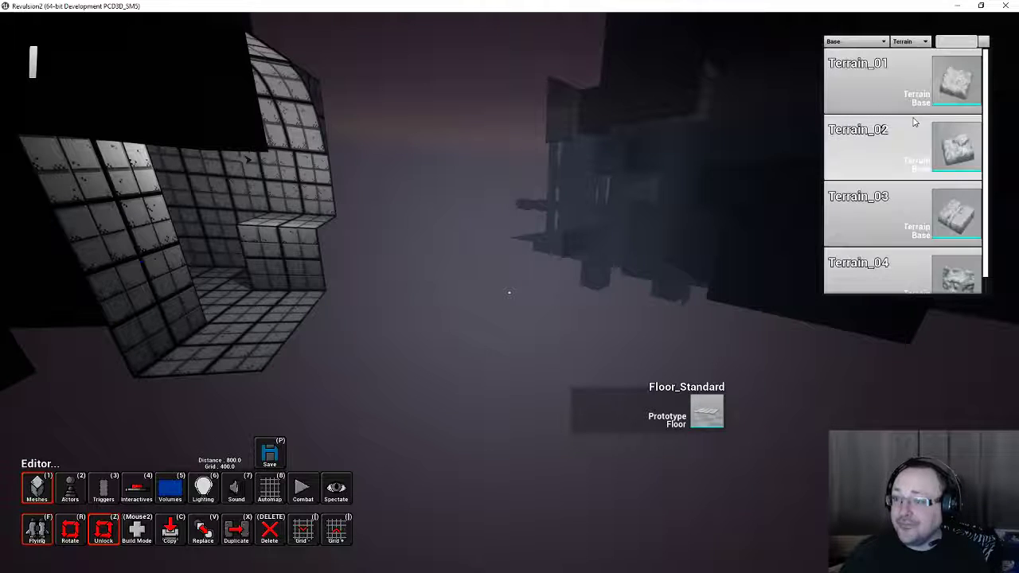
{"action": "scroll", "coordinate": [895, 177], "scroll_direction": "down", "scroll_amount": 1}
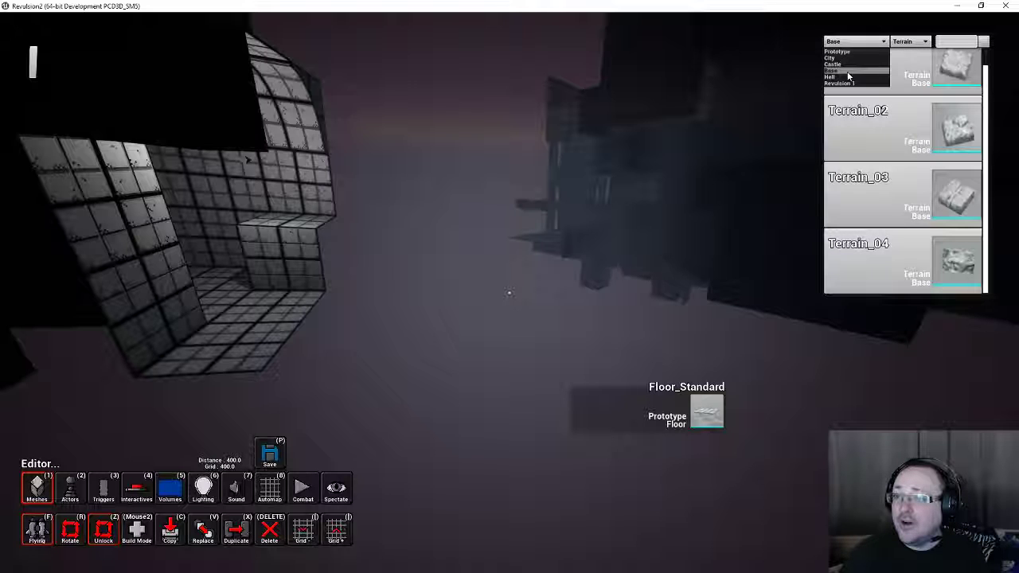
{"action": "left_click", "coordinate": [846, 53]}
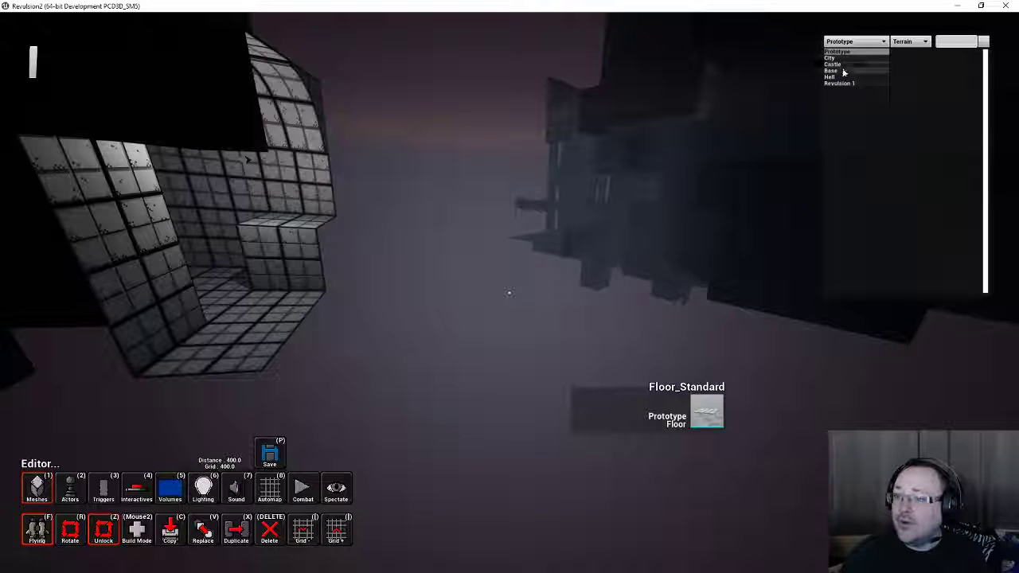
{"action": "left_click", "coordinate": [842, 71]}
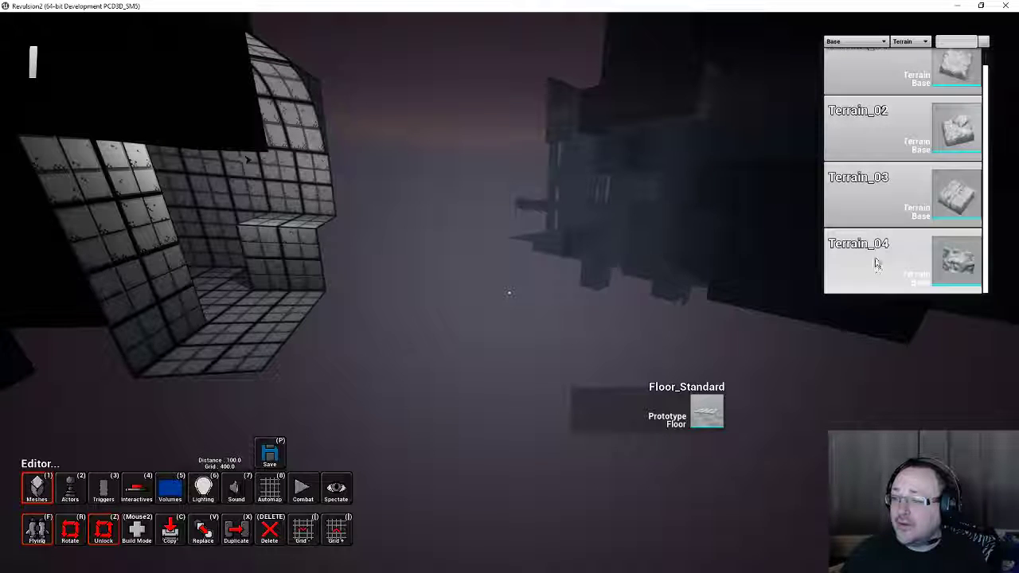
{"action": "scroll", "coordinate": [879, 239], "scroll_direction": "up", "scroll_amount": 1}
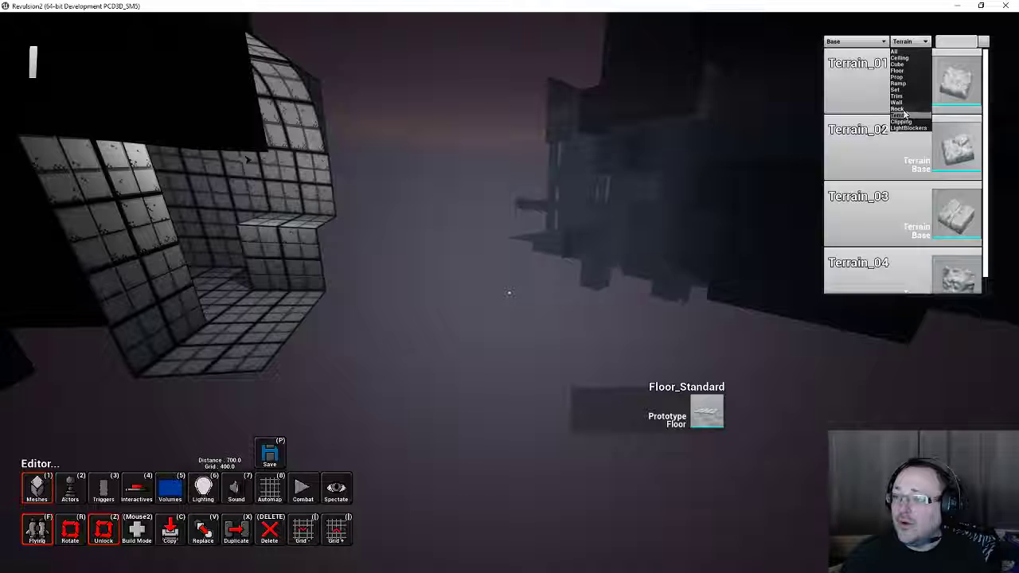
Browse the Rock meshes in the Base and City sets and place a Base Rock_Round beside the structure's open end
{"action": "left_click", "coordinate": [898, 109]}
{"action": "scroll", "coordinate": [894, 150], "scroll_direction": "down", "scroll_amount": 4}
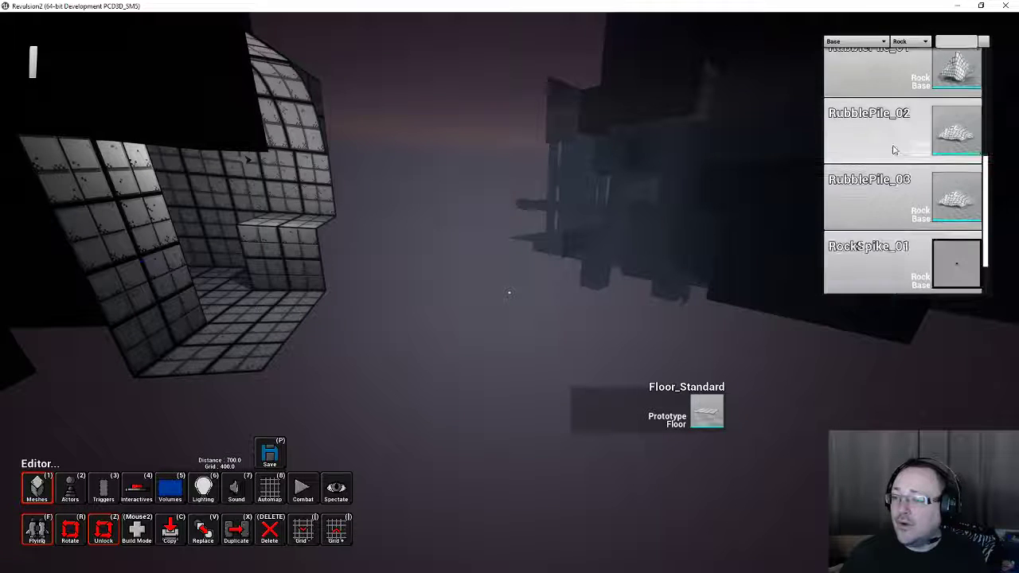
{"action": "scroll", "coordinate": [894, 149], "scroll_direction": "down", "scroll_amount": 1}
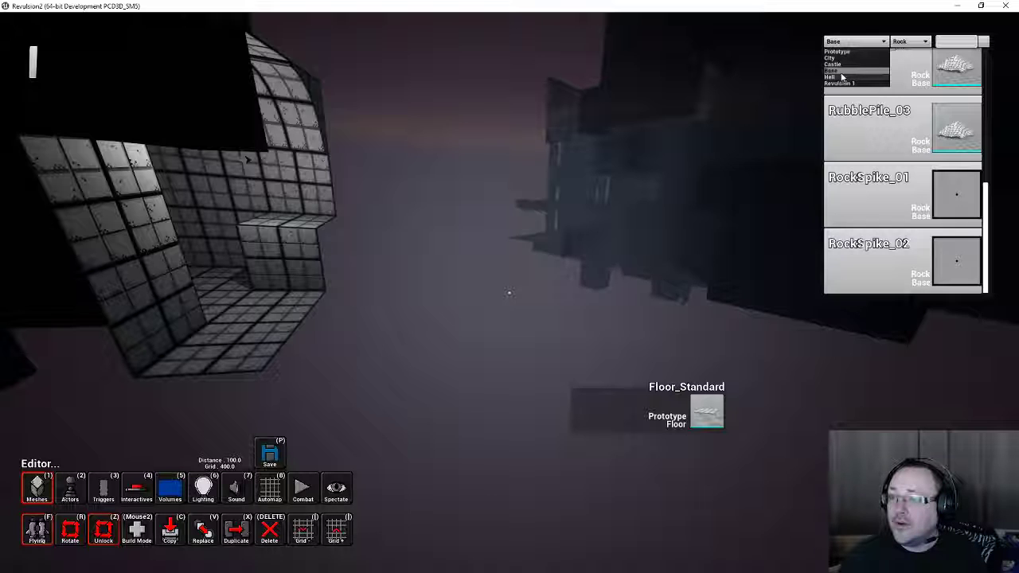
{"action": "left_click", "coordinate": [840, 57]}
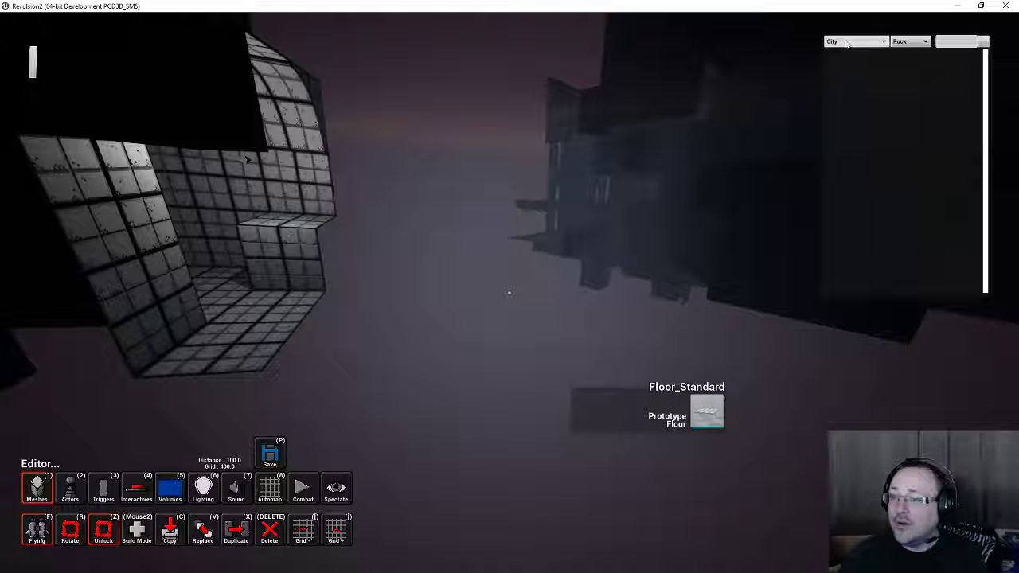
{"action": "left_click", "coordinate": [841, 71]}
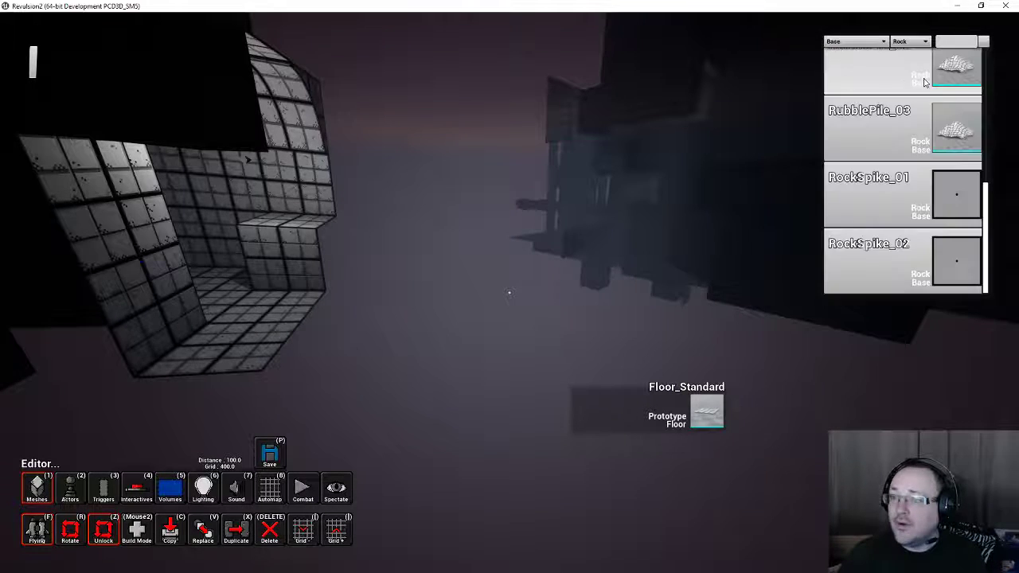
{"action": "scroll", "coordinate": [863, 207], "scroll_direction": "up", "scroll_amount": 8}
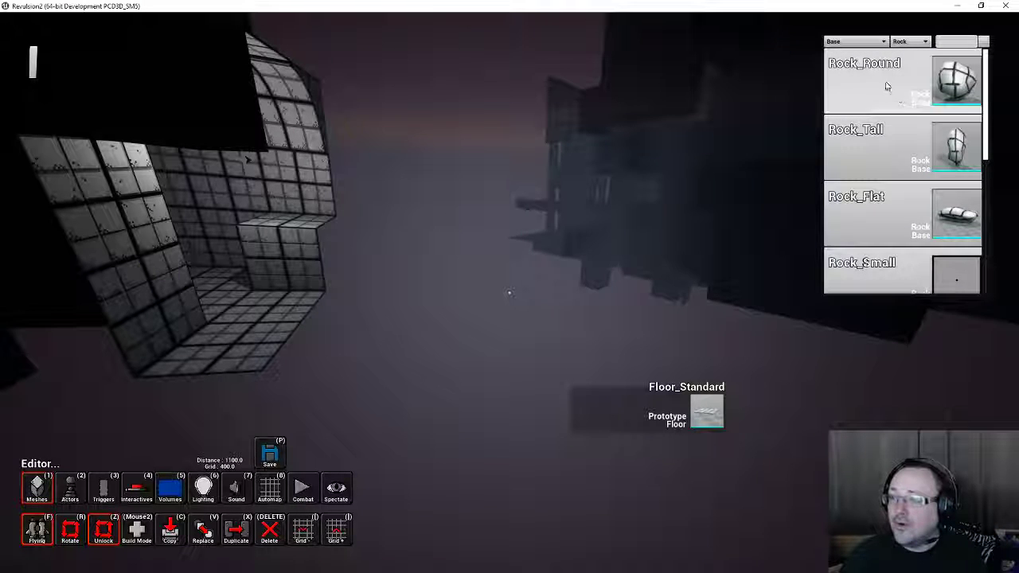
{"action": "key", "text": "Tab"}
{"action": "right_click", "coordinate": [509, 293]}
{"action": "scroll", "coordinate": [509, 293], "scroll_direction": "up", "scroll_amount": 6}
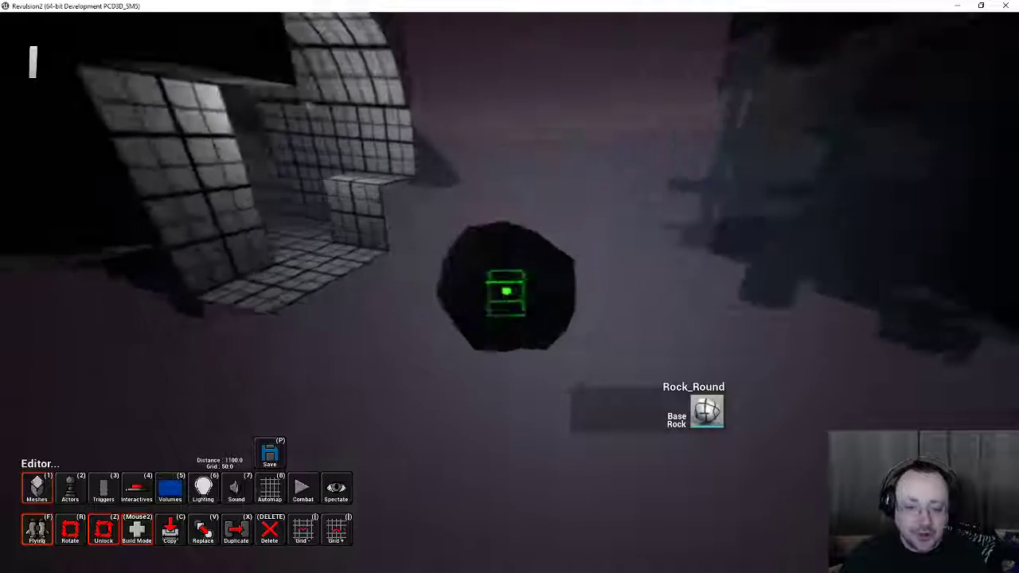
{"action": "key", "text": "d"}
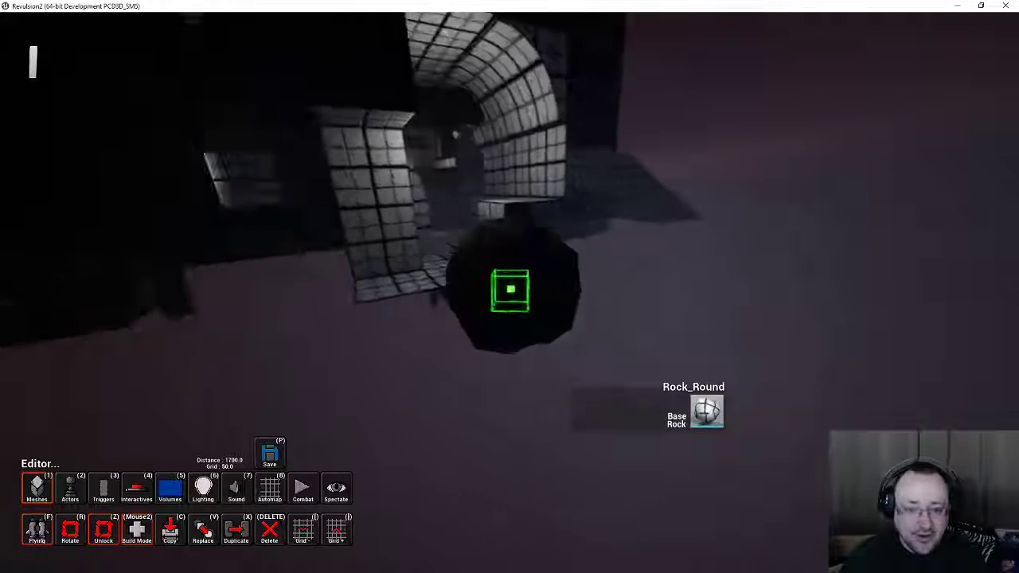
{"action": "left_click", "coordinate": [509, 293]}
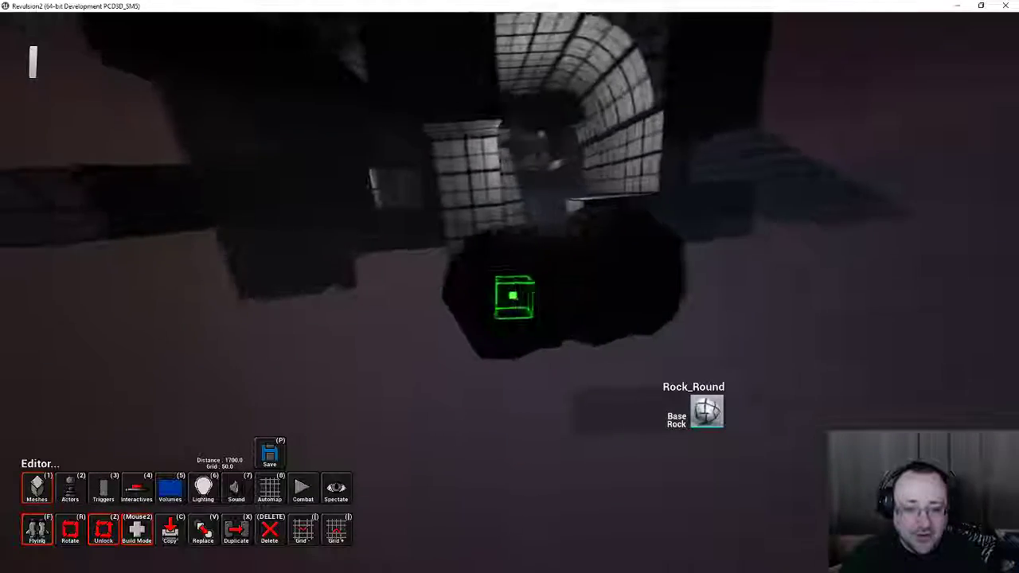
Place a Terrain_02 mesh from the Base set's Terrain category beneath the structures
{"action": "key", "text": "1"}
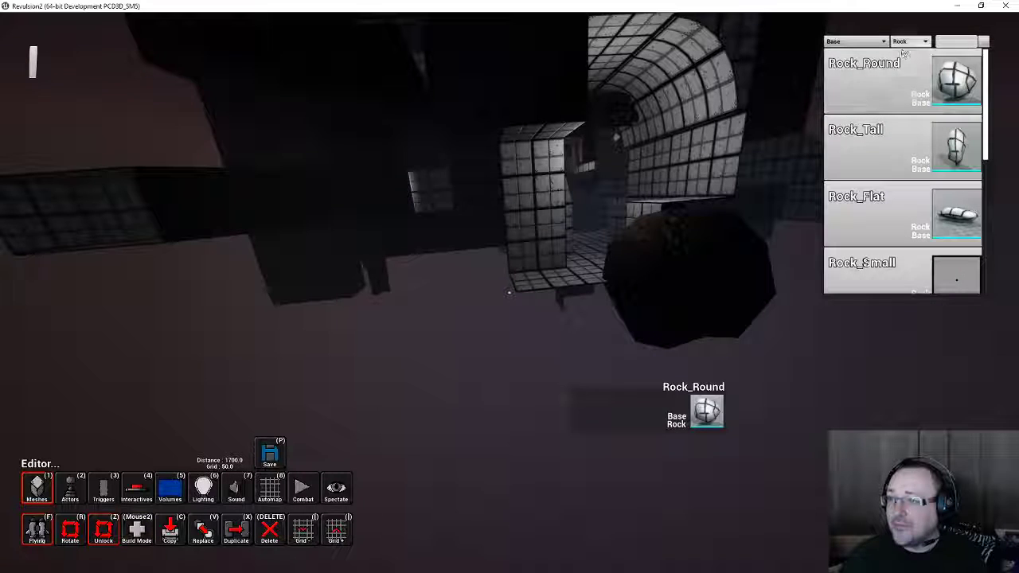
{"action": "left_click", "coordinate": [898, 116]}
{"action": "scroll", "coordinate": [895, 167], "scroll_direction": "down", "scroll_amount": 1}
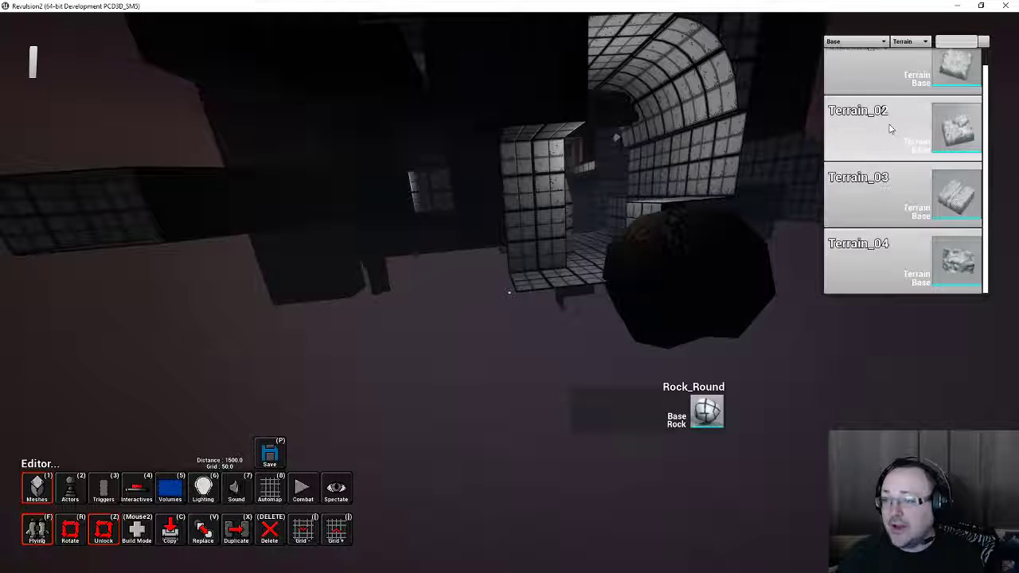
{"action": "key", "text": "1"}
{"action": "right_click", "coordinate": [509, 292]}
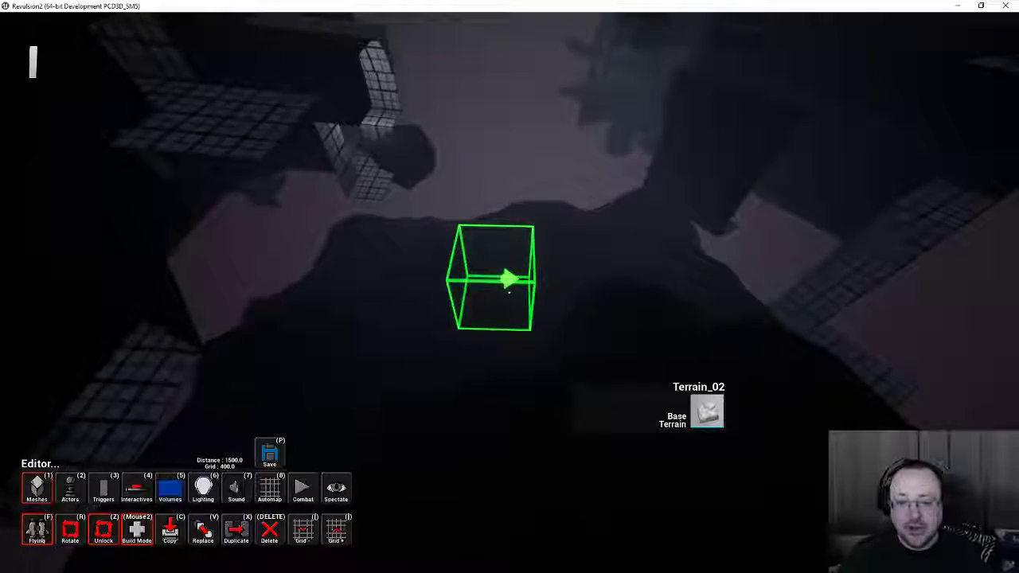
{"action": "right_click", "coordinate": [509, 292]}
Select the placed Terrain_02 mesh and lock it
{"action": "key", "text": "Delete"}
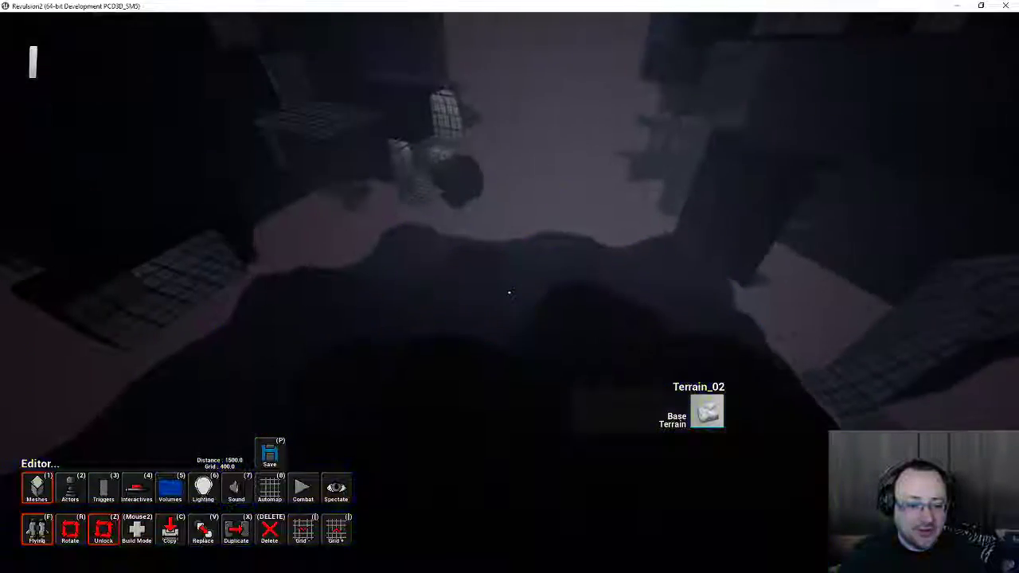
{"action": "left_click", "coordinate": [510, 296]}
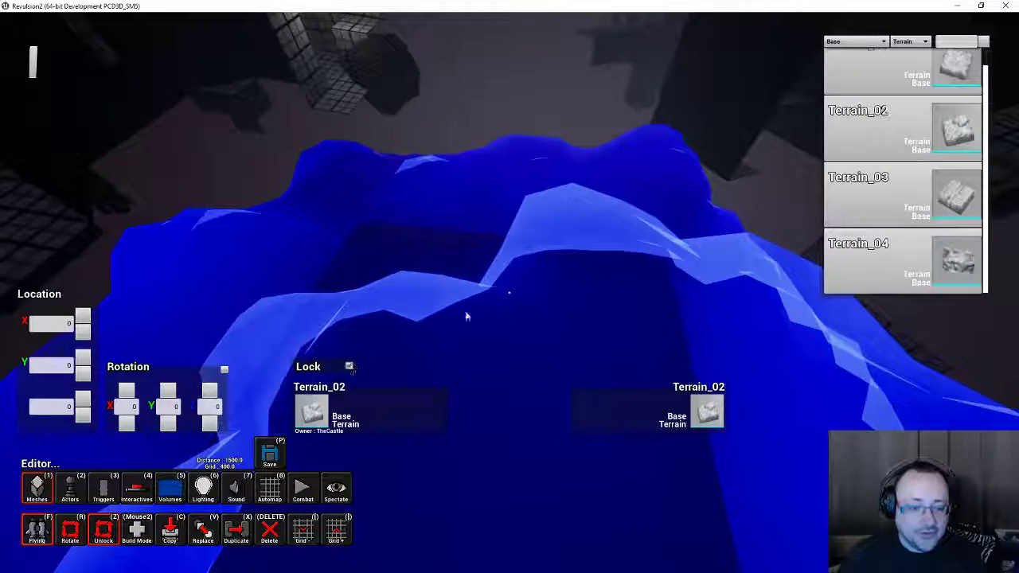
{"action": "key", "text": "Tab"}
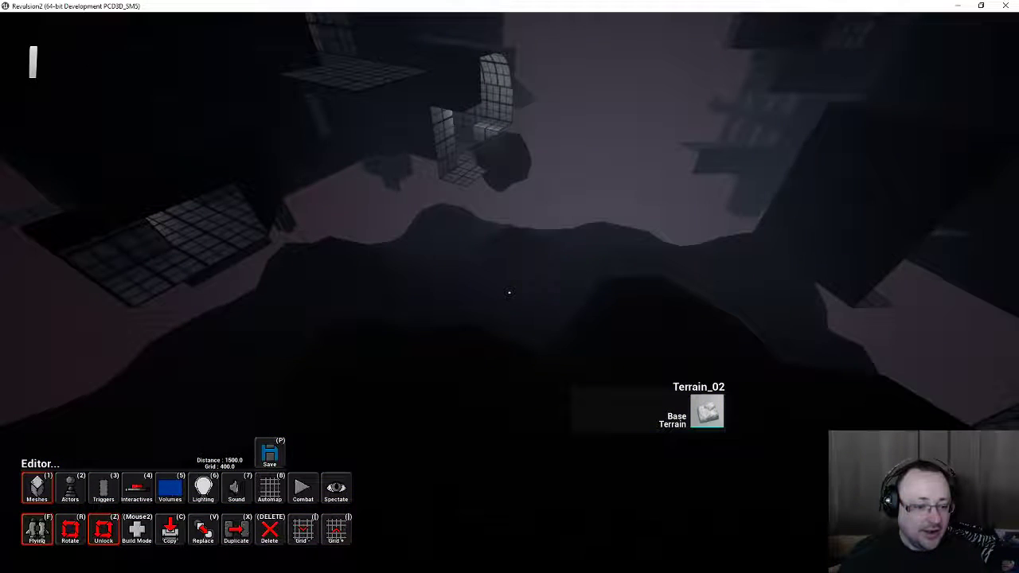
Place a Revulsion Sky sunlight from the Prototype lighting set above the terrain with a grid size of 25
{"action": "key", "text": "Tab"}
{"action": "left_click", "coordinate": [209, 493]}
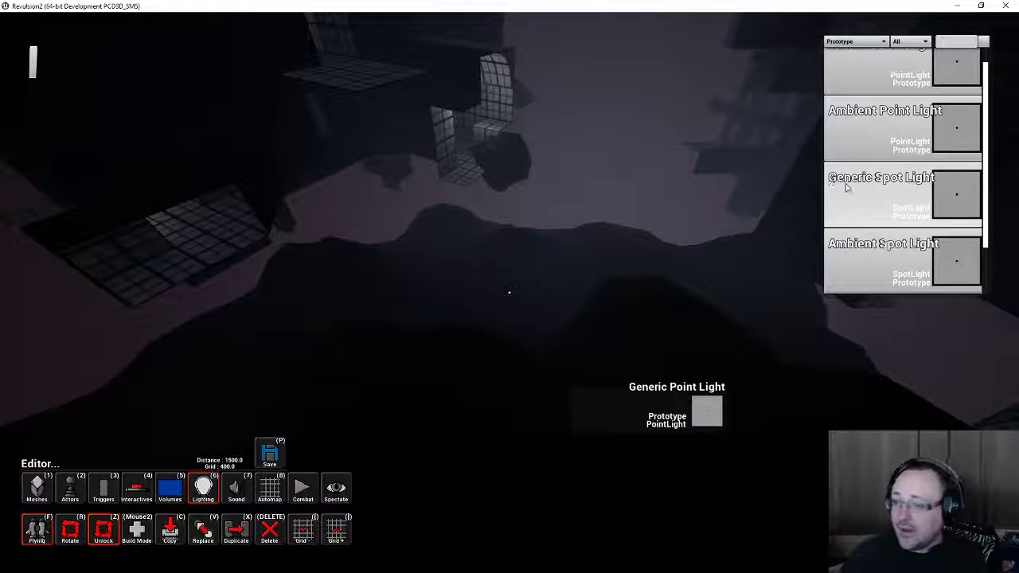
{"action": "scroll", "coordinate": [848, 187], "scroll_direction": "down", "scroll_amount": 1}
{"action": "left_click", "coordinate": [884, 247]}
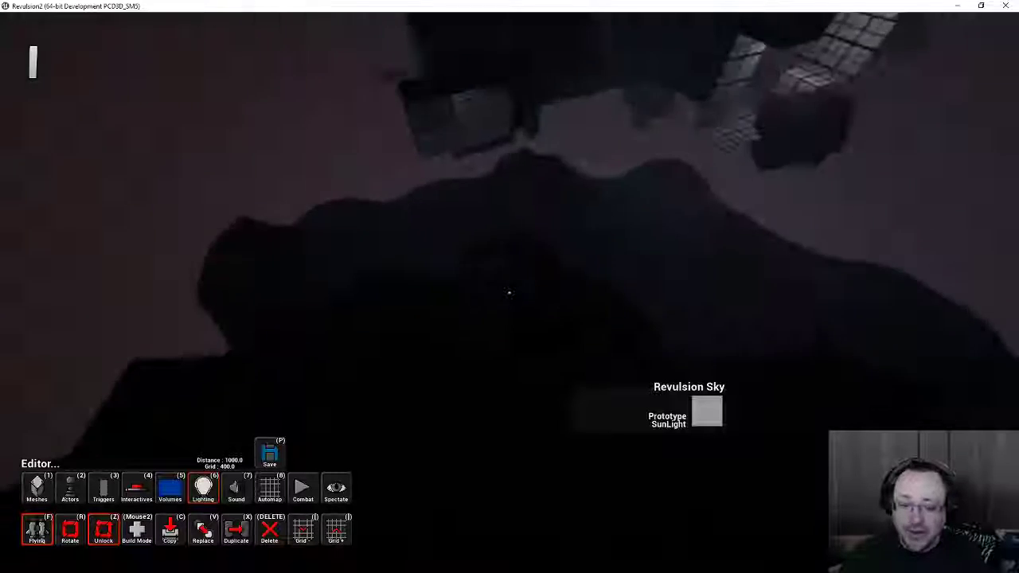
{"action": "right_click", "coordinate": [509, 292]}
{"action": "scroll", "coordinate": [510, 293], "scroll_direction": "down", "scroll_amount": 2}
{"action": "key", "text": "r"}
{"action": "key", "text": "r"}
{"action": "key", "text": "r"}
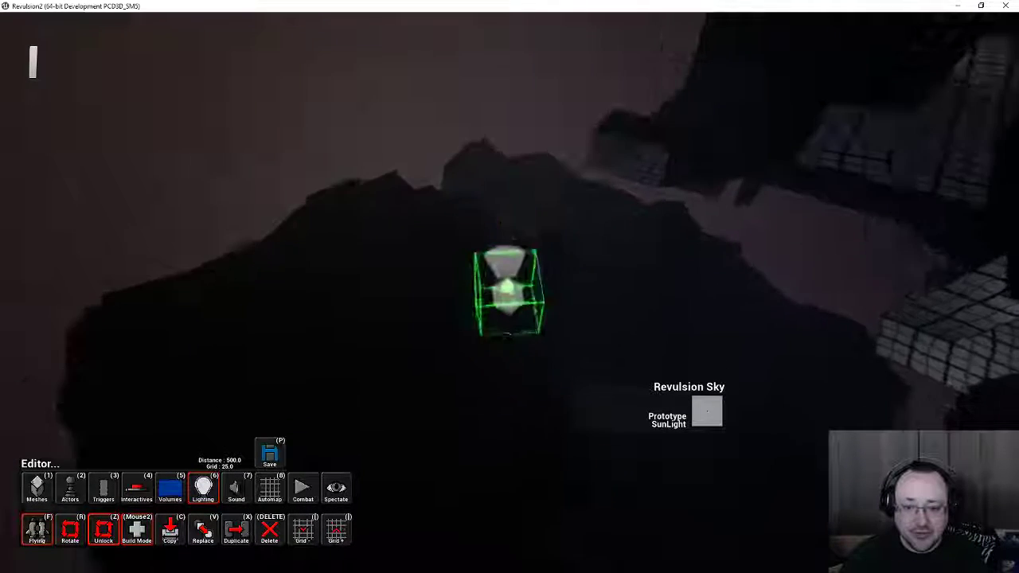
{"action": "left_click", "coordinate": [510, 286]}
Set the sunlight's Y rotation to -35 so it shines across the terrain
{"action": "key", "text": "Tab"}
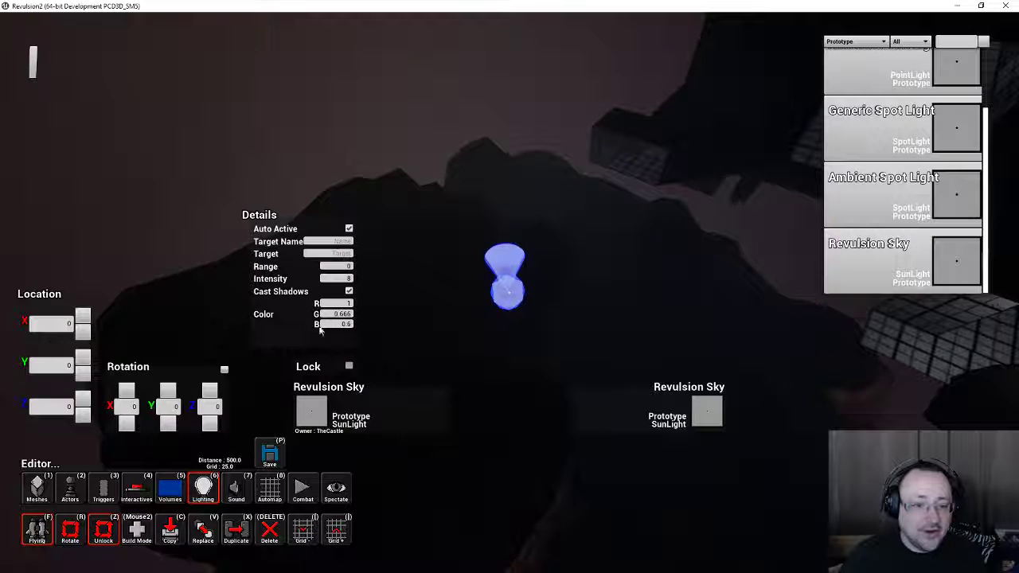
{"action": "left_click", "coordinate": [168, 426]}
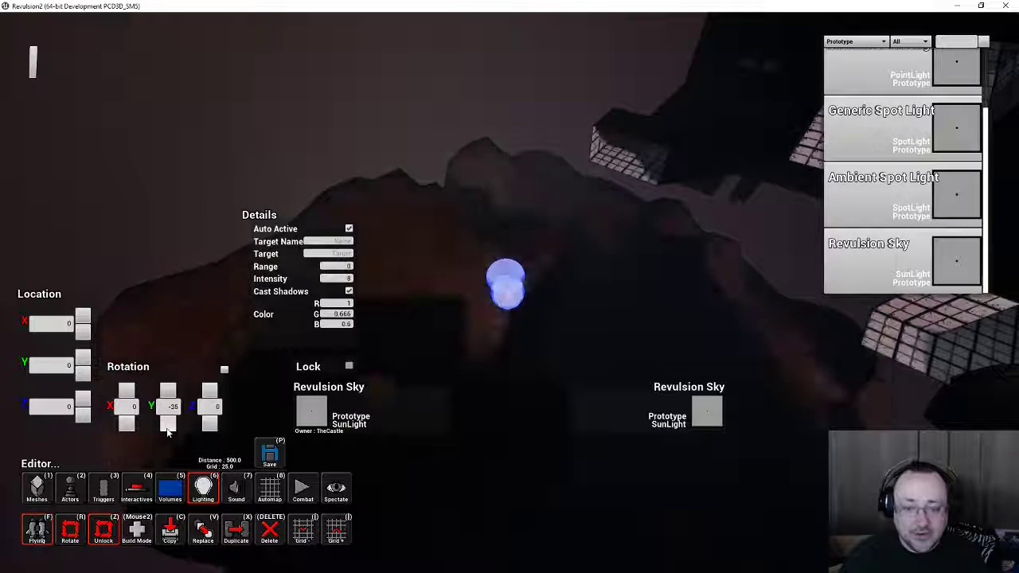
{"action": "right_click", "coordinate": [558, 296]}
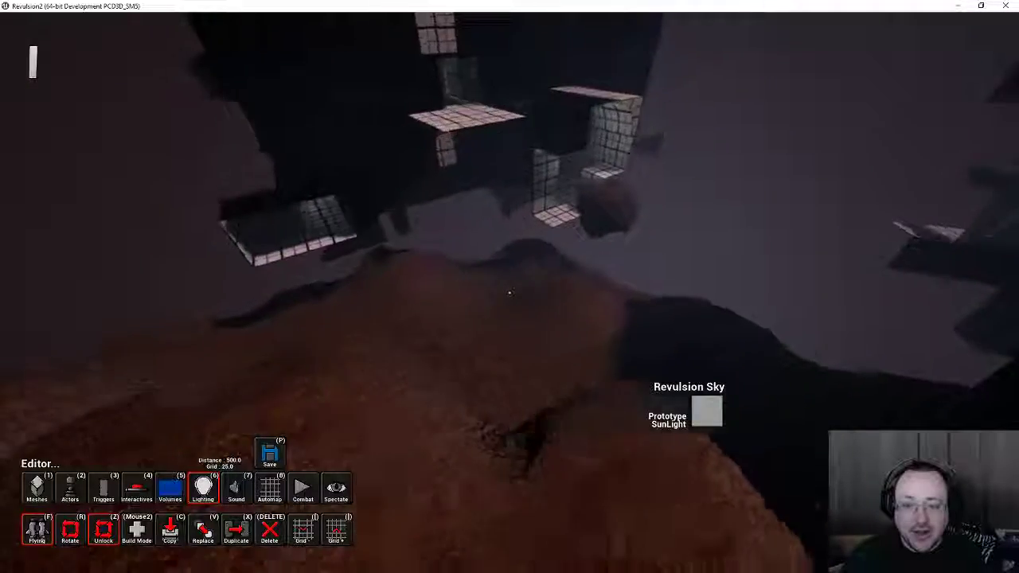
Inspect the sunlit structures from the air, and examine the terrain's slopes and ledges on foot beneath them
{"action": "key", "text": "w"}
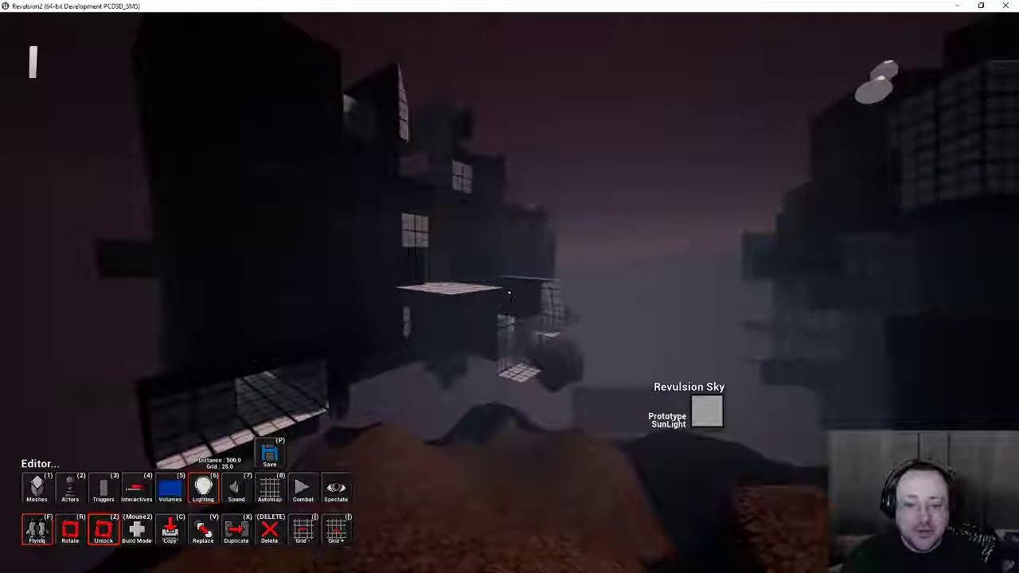
{"action": "right_click_drag", "start_coordinate": [510, 293], "coordinate": [509, 292]}
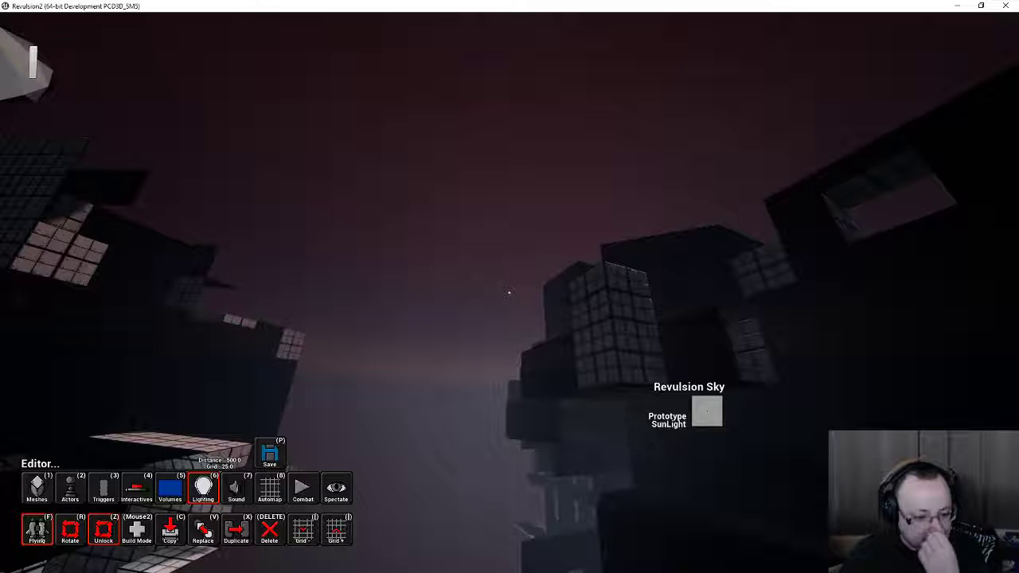
{"action": "right_click_drag", "start_coordinate": [510, 292], "coordinate": [510, 293]}
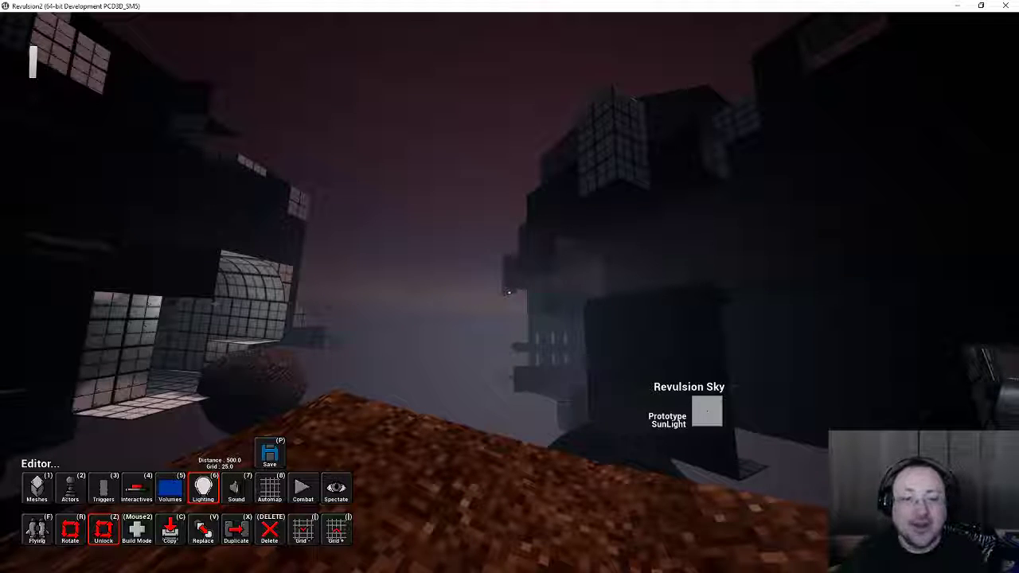
{"action": "key", "text": "w"}
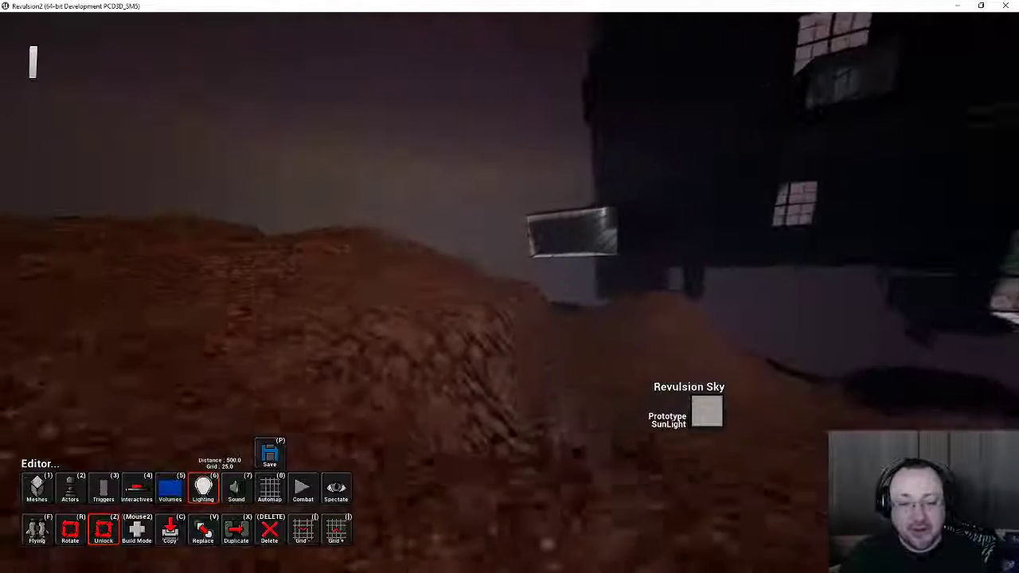
{"action": "key", "text": "w"}
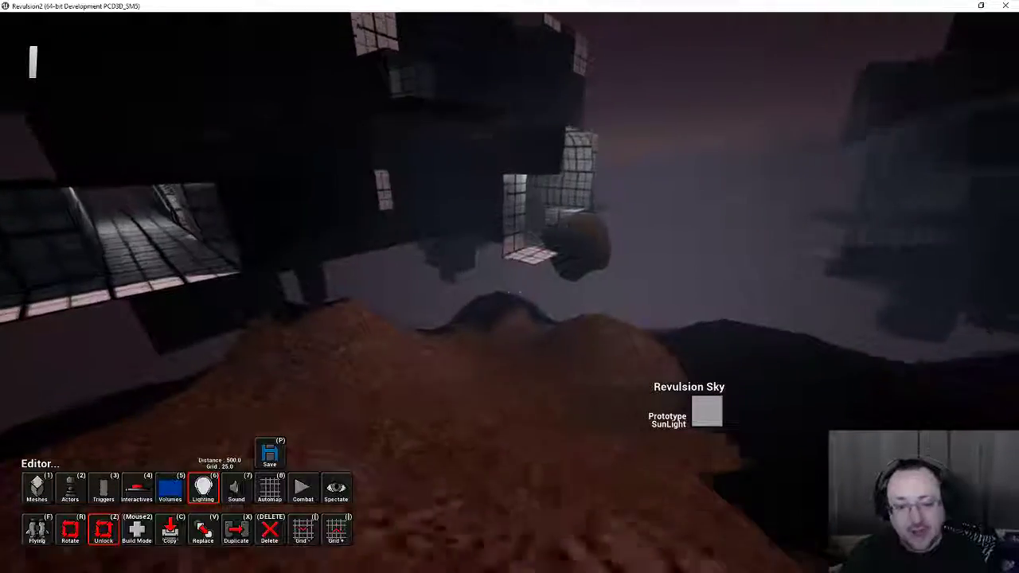
{"action": "key", "text": "w"}
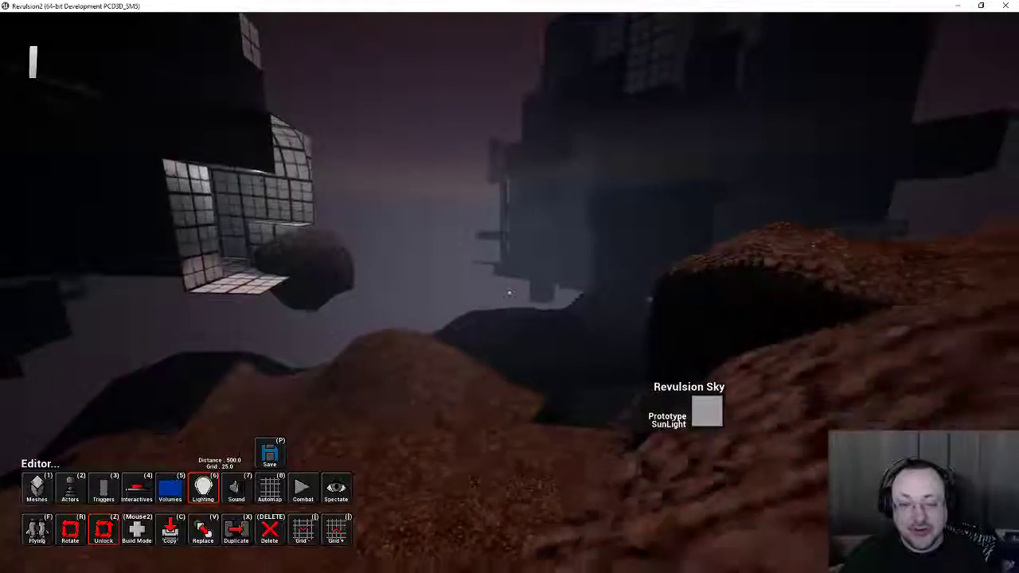
{"action": "key", "text": "w"}
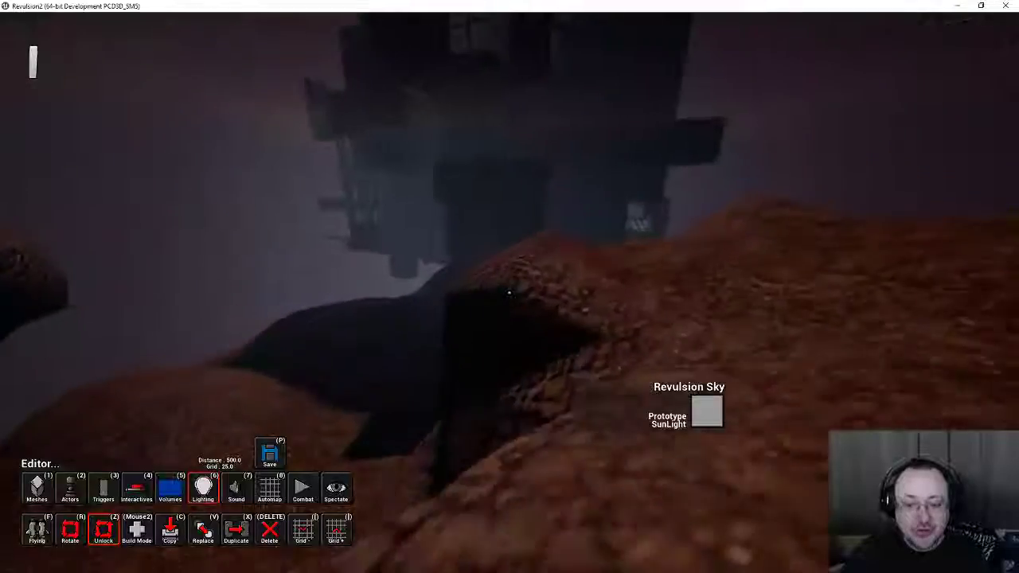
{"action": "key", "text": "w"}
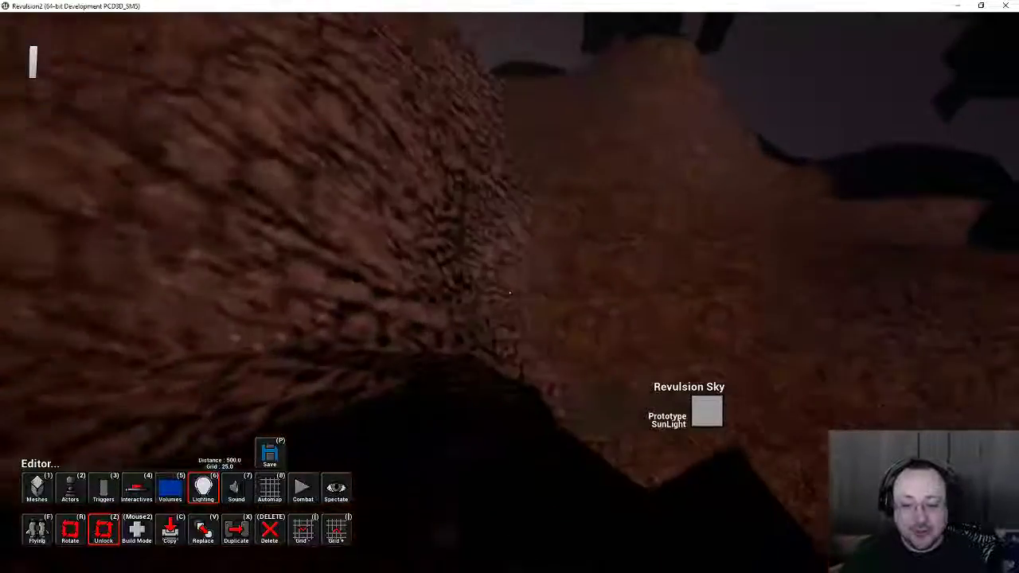
{"action": "key", "text": "w"}
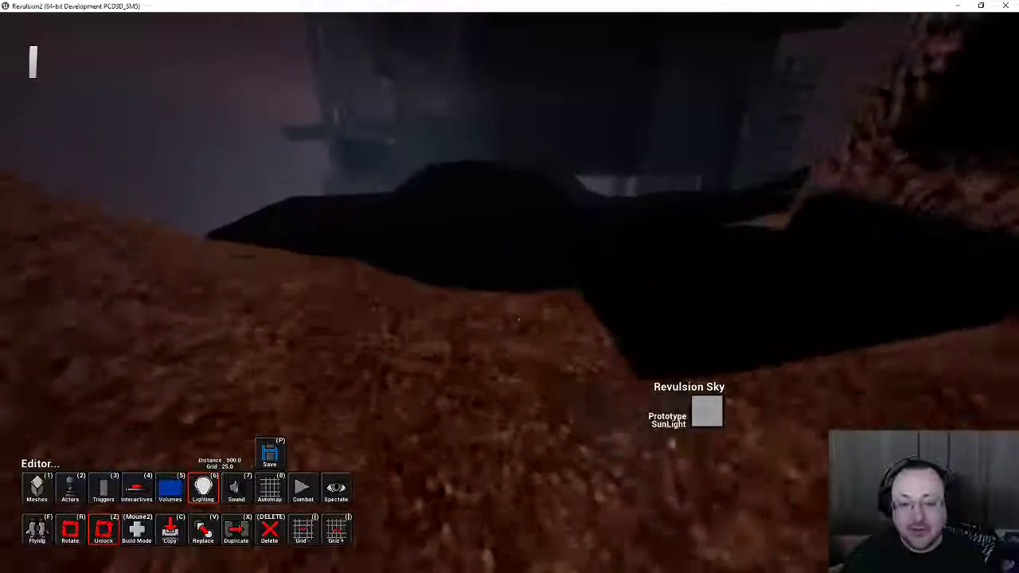
{"action": "key", "text": "w"}
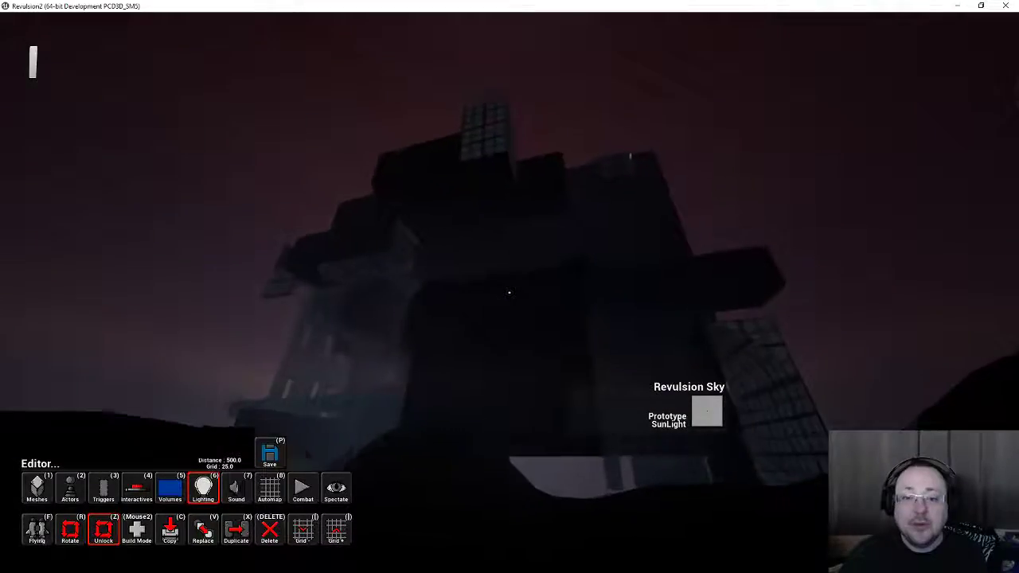
{"action": "key", "text": "w"}
Return to flying and inspect how the terrain and structures line up from the sides and from a distance
{"action": "key", "text": "f"}
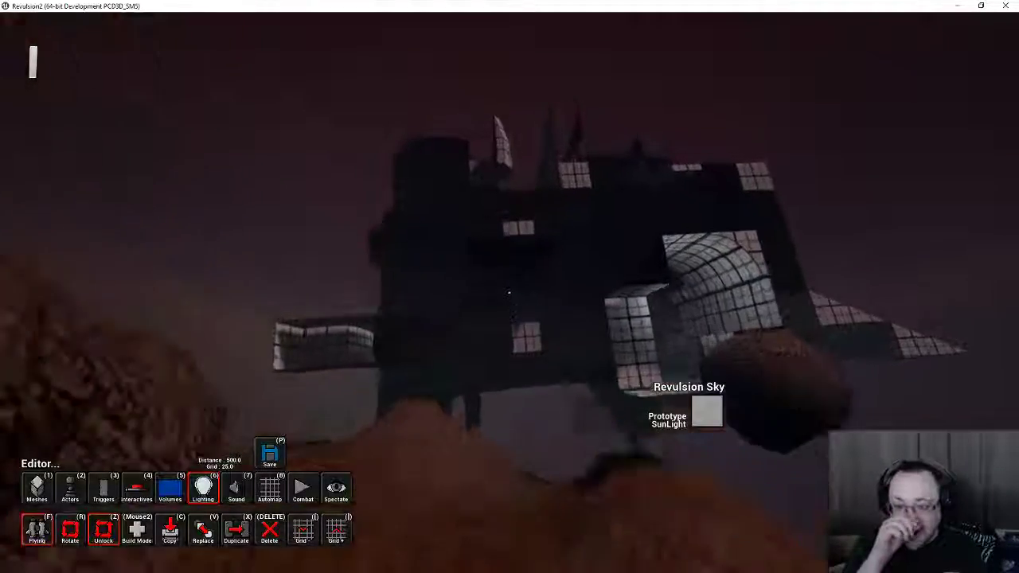
{"action": "key", "text": "w"}
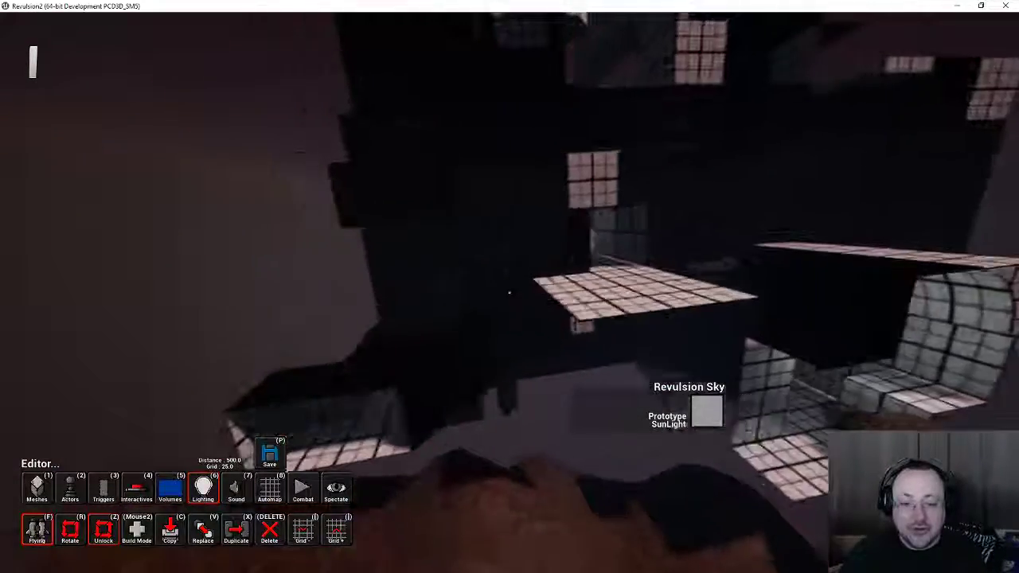
{"action": "key", "text": "w"}
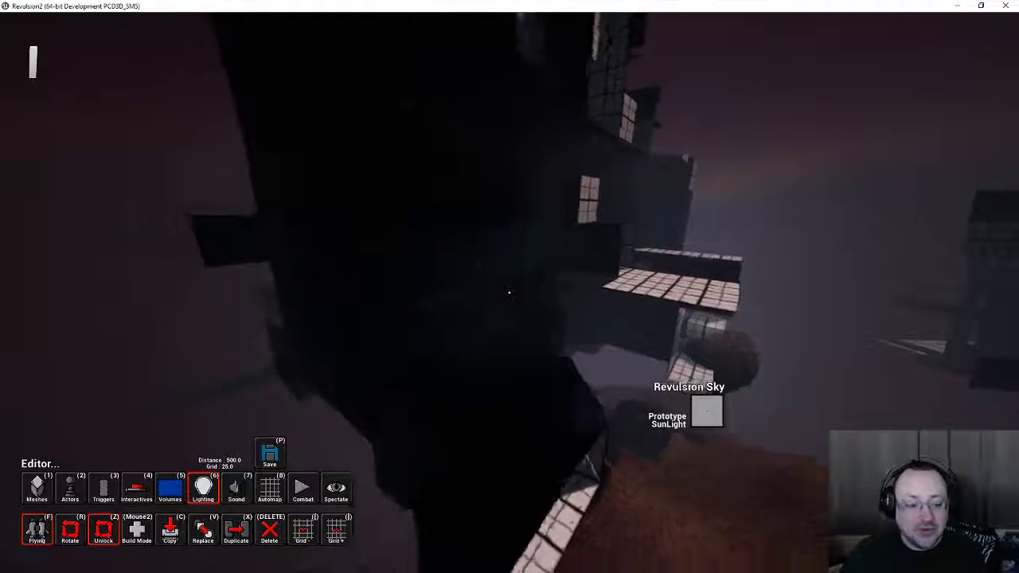
{"action": "key", "text": "w"}
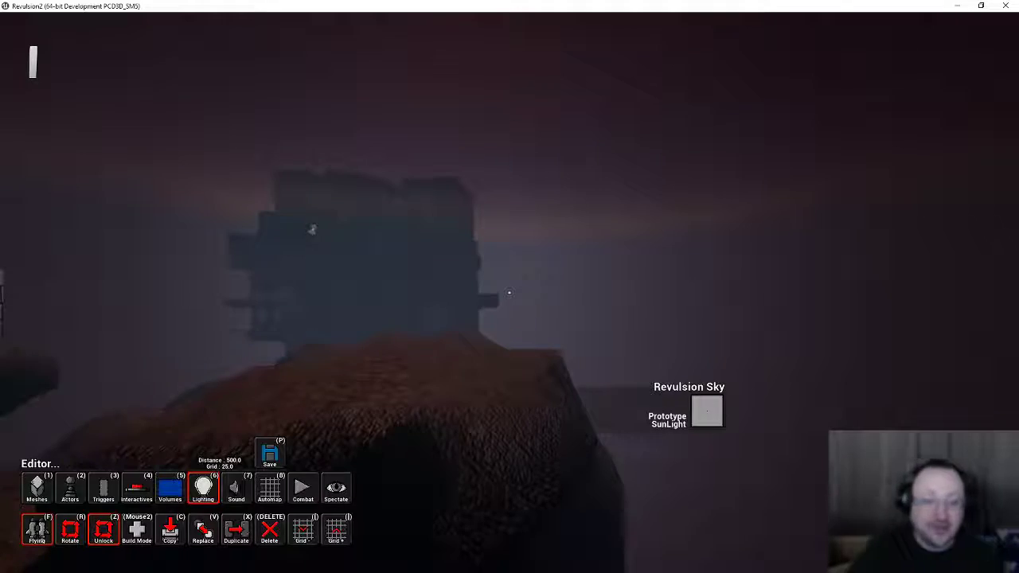
{"action": "key", "text": "s"}
{"action": "key", "text": "w"}
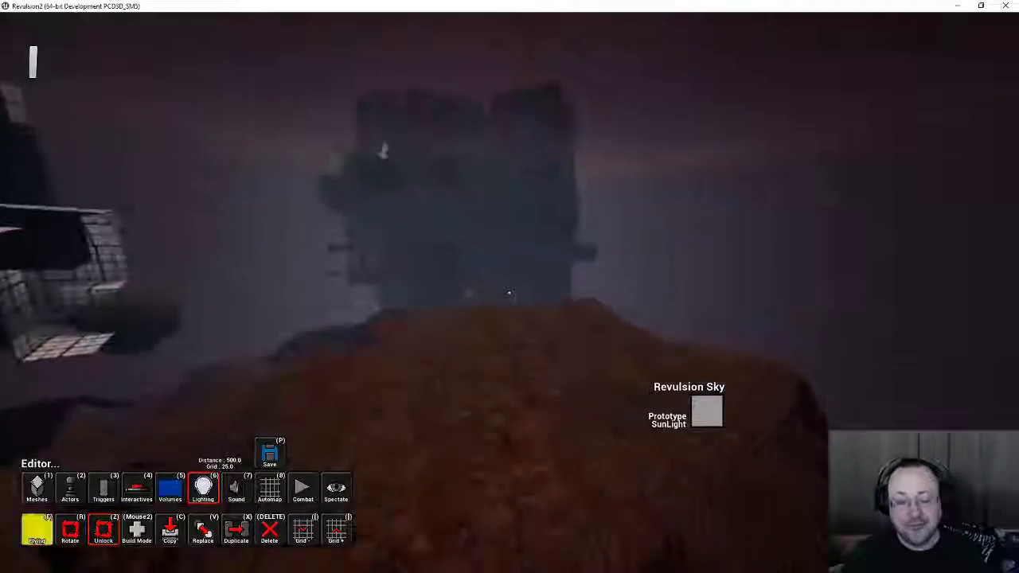
Land on the terrain, look across it between the two structures, and switch from the editor to Combat mode
{"action": "key", "text": "w"}
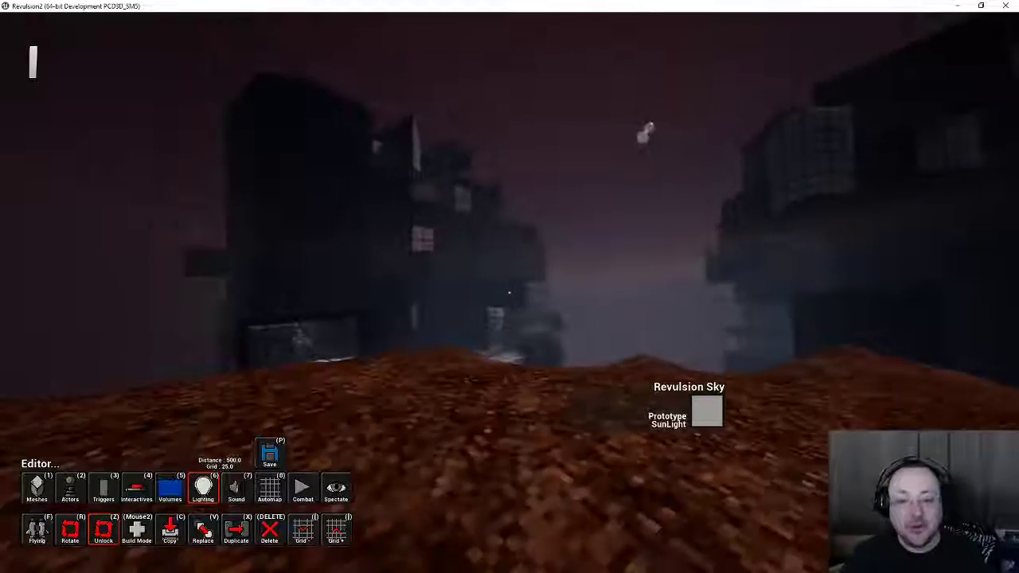
{"action": "key", "text": "w"}
{"action": "key", "text": "s"}
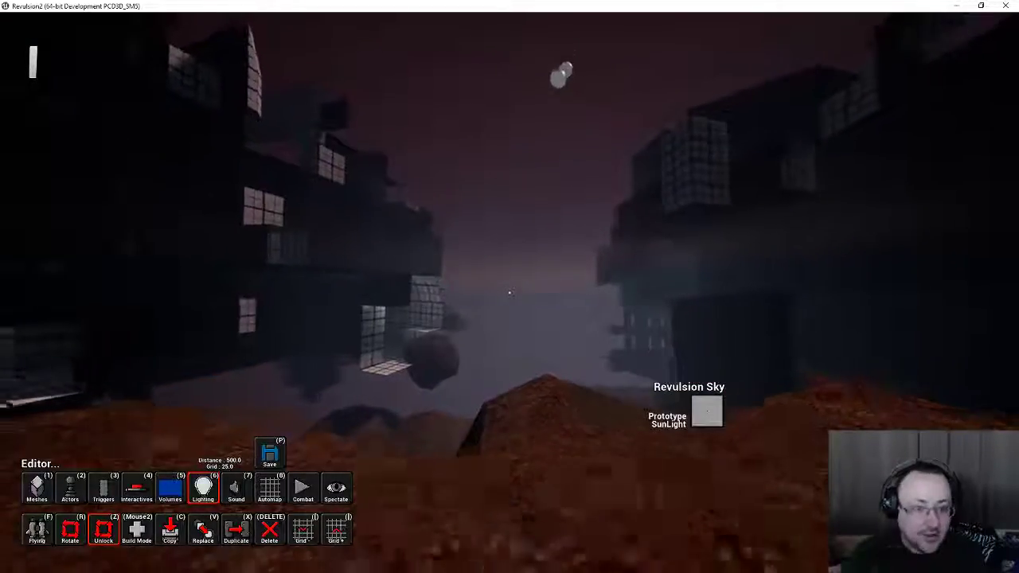
{"action": "key", "text": "w"}
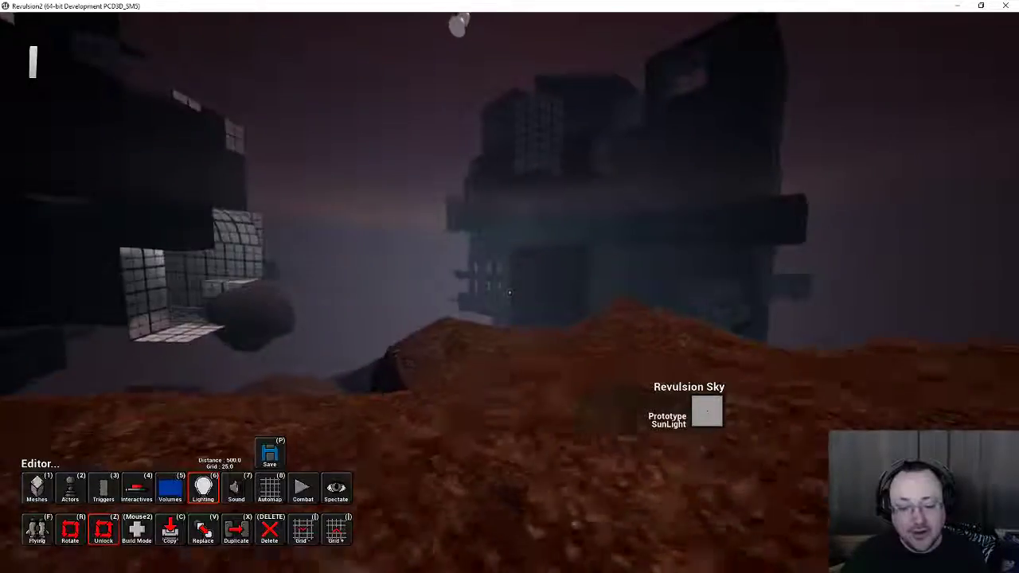
{"action": "key", "text": "Tab"}
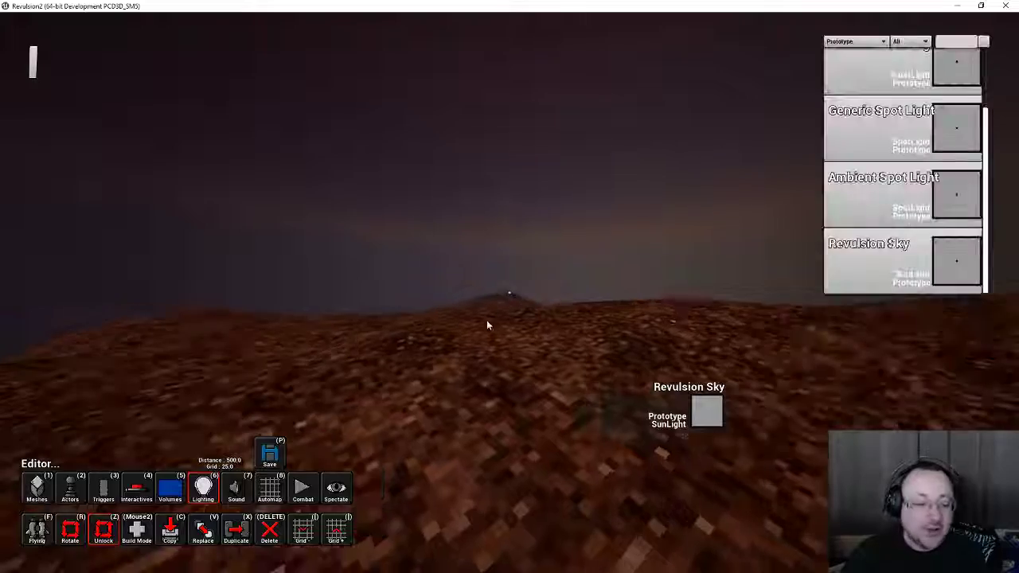
{"action": "left_click", "coordinate": [303, 490]}
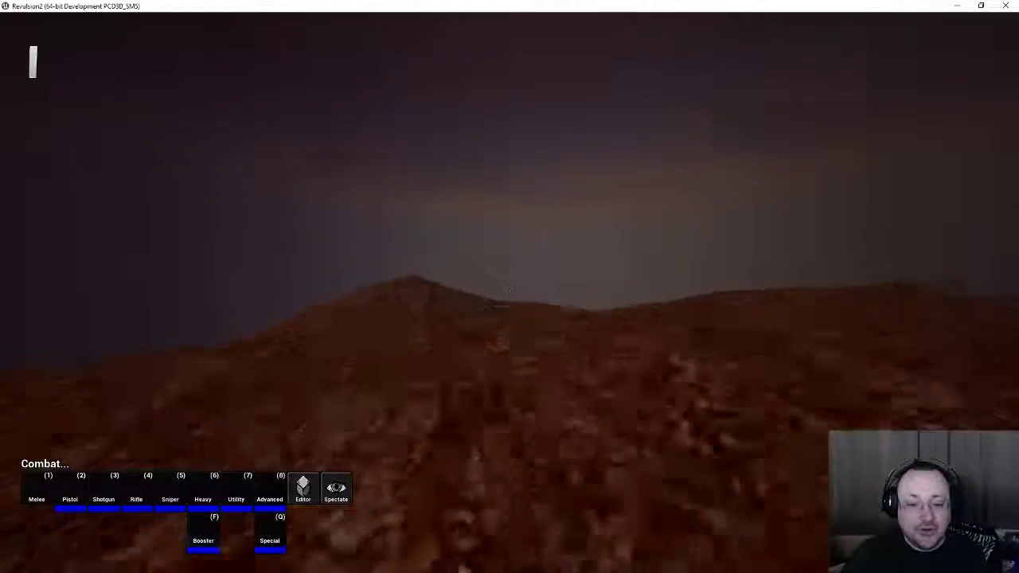
Explore the terrain on foot in Combat mode, examining its hills and the gap between the two structures
{"action": "key", "text": "w"}
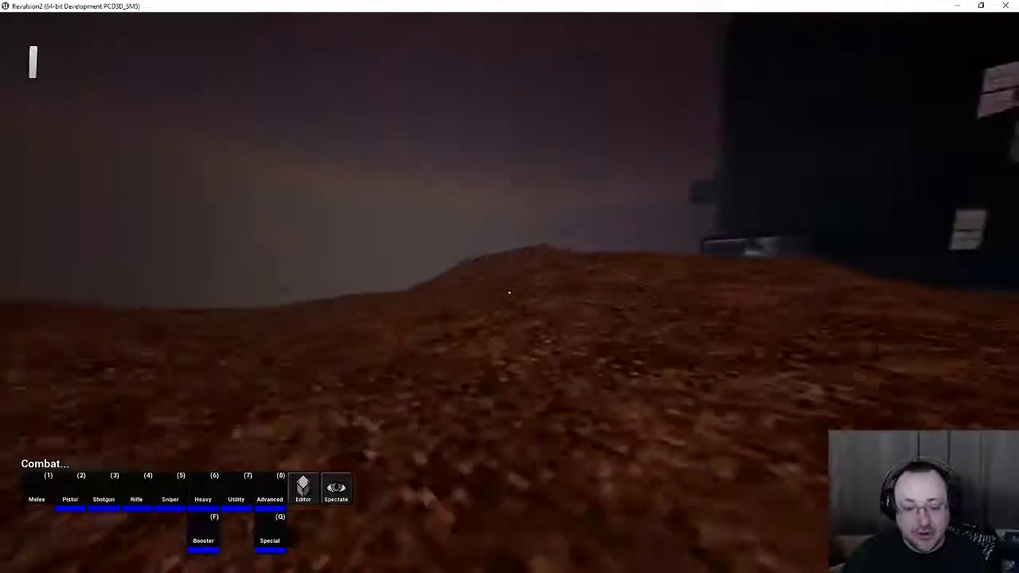
{"action": "key", "text": "w"}
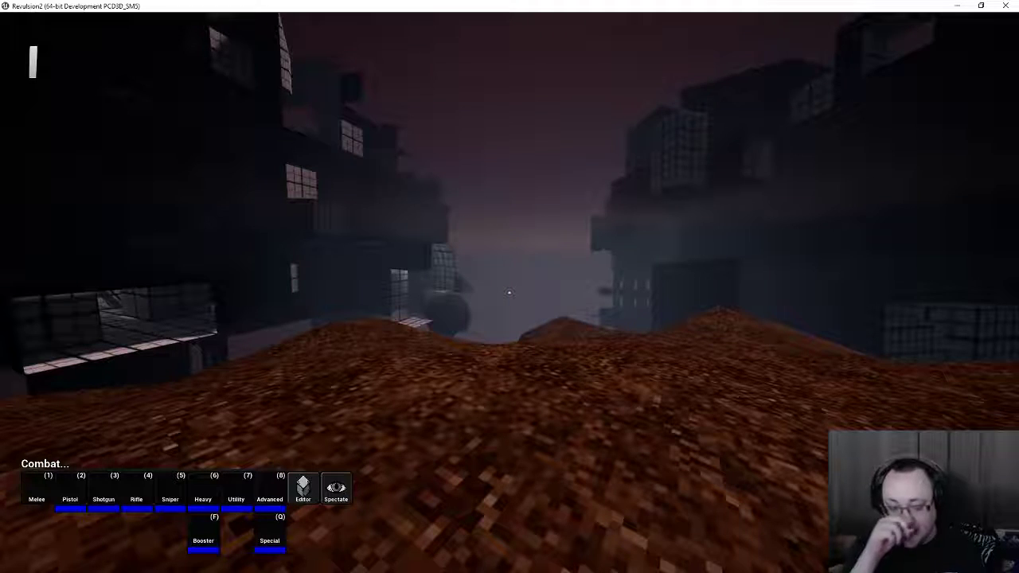
{"action": "key", "text": "w"}
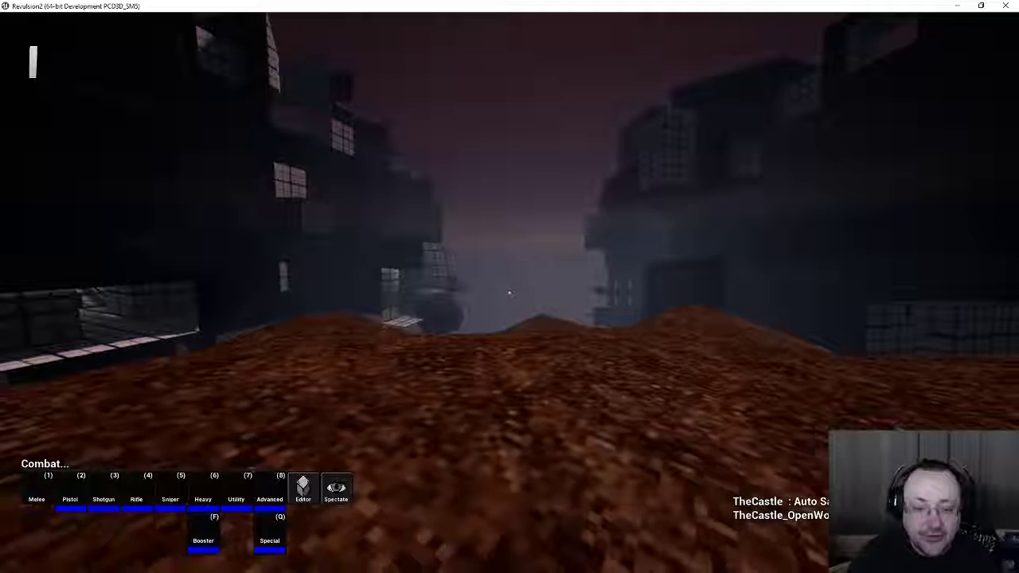
{"action": "key", "text": "w"}
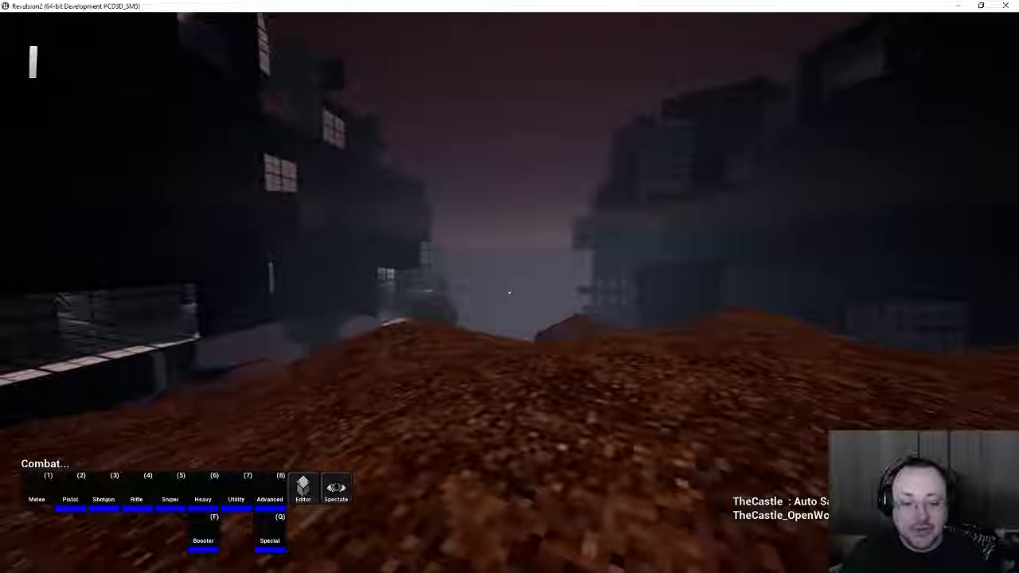
{"action": "left_click", "coordinate": [527, 415]}
{"action": "key", "text": "w"}
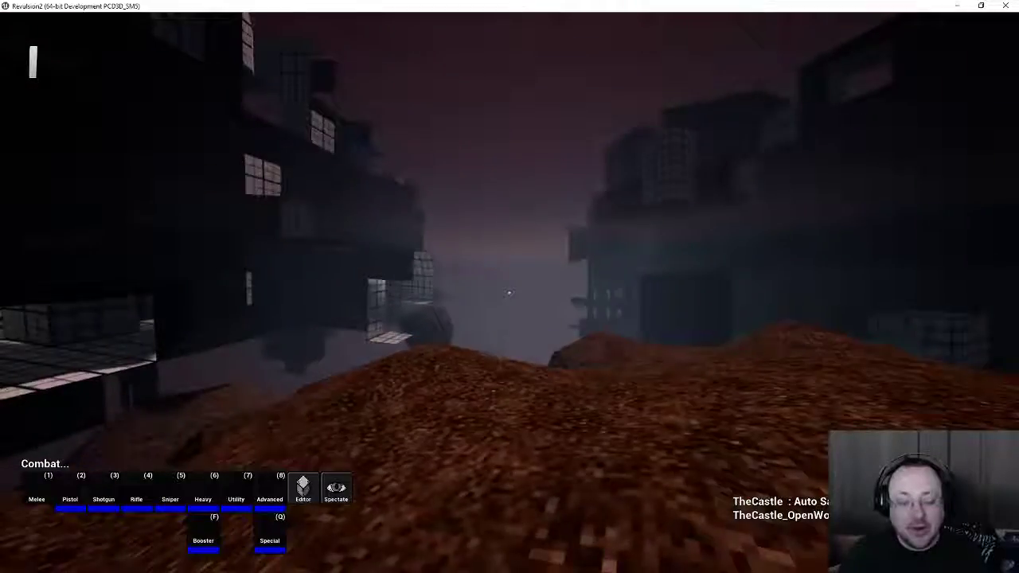
{"action": "key", "text": "w"}
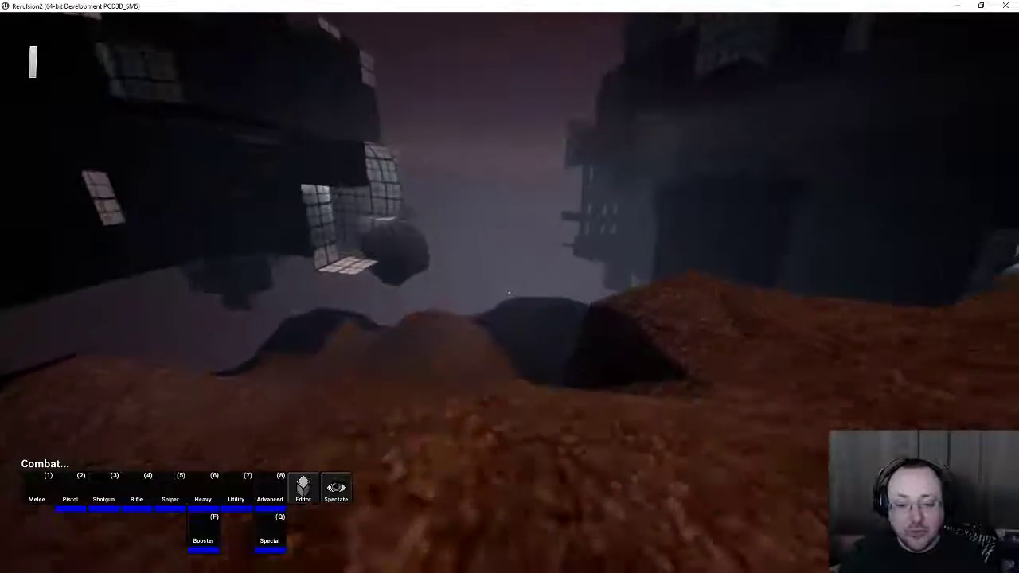
{"action": "key", "text": "w"}
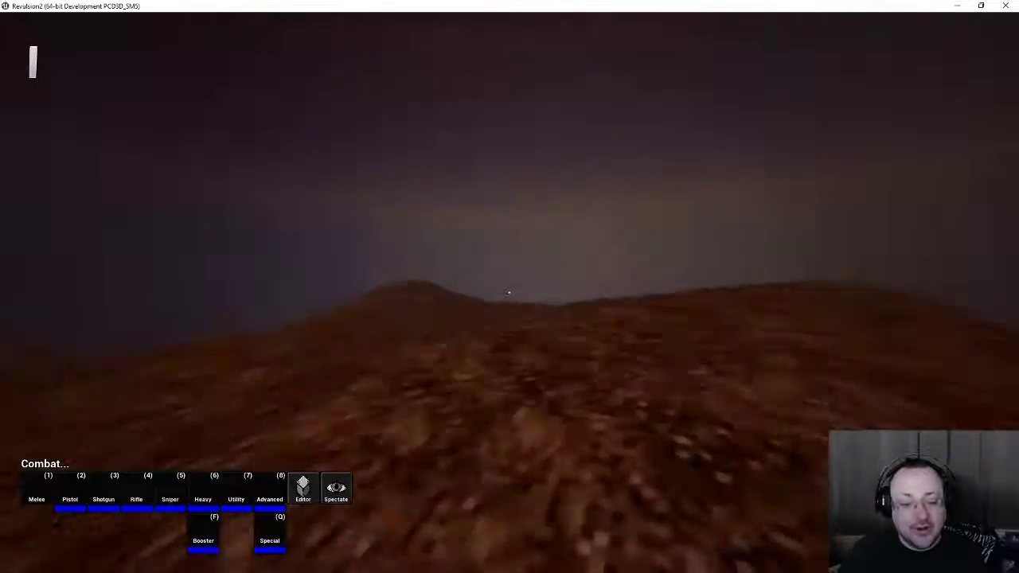
{"action": "key", "text": "w"}
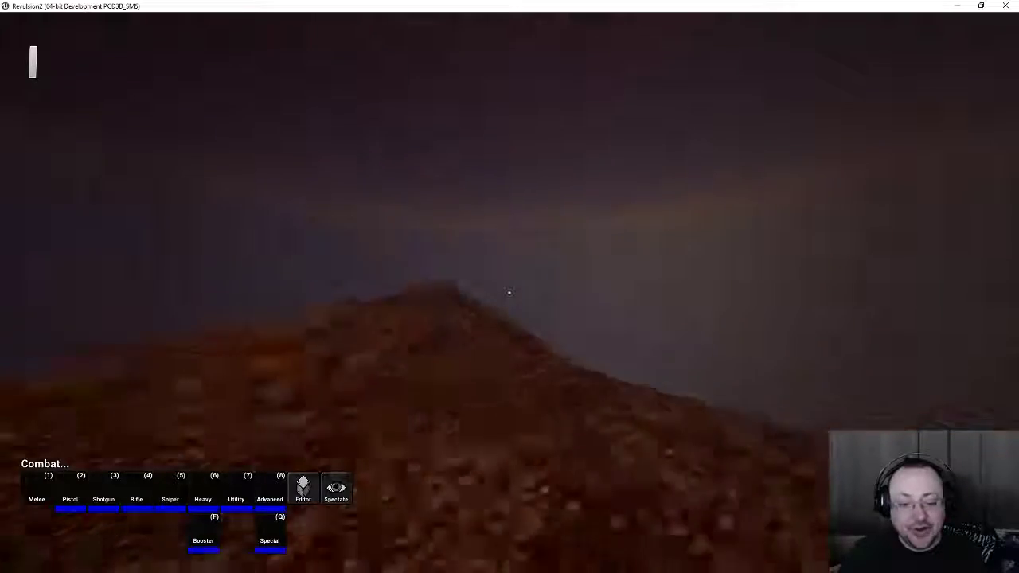
{"action": "key", "text": "w"}
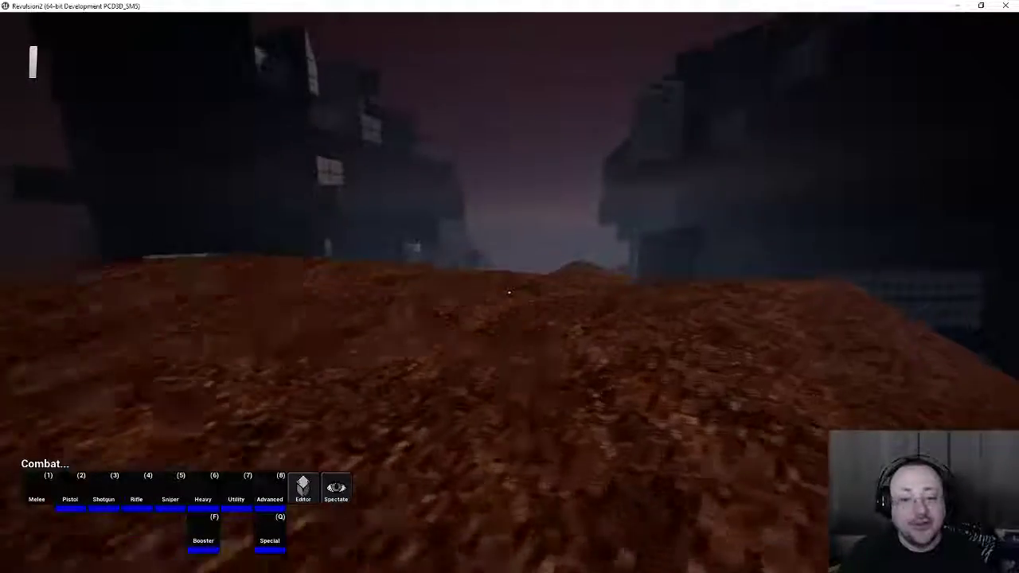
{"action": "key", "text": "w"}
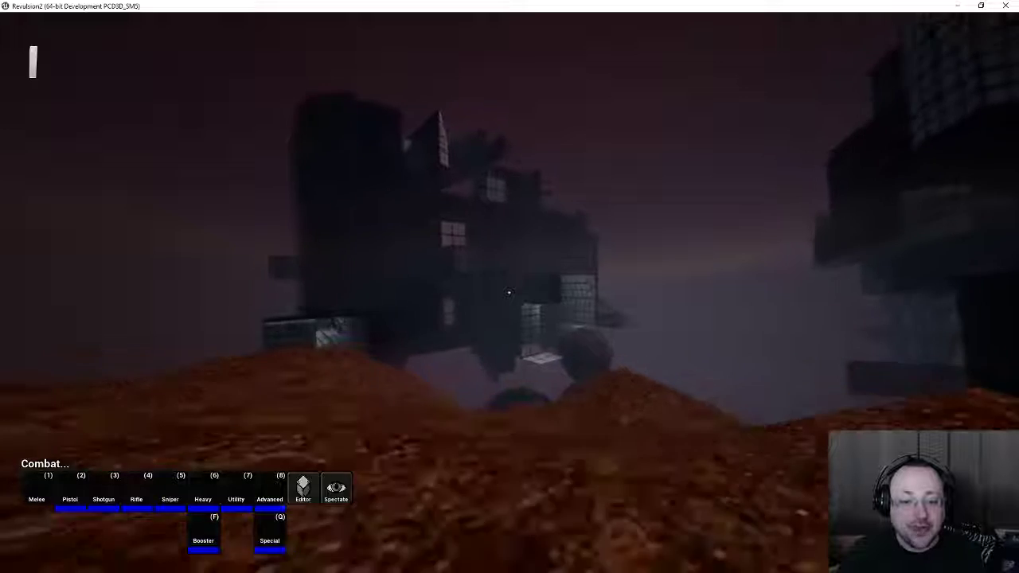
Examine both floating structures from the terrain's ridges and edges, checking their undersides, lit windows and the nearby floating rock
{"action": "key", "text": "w"}
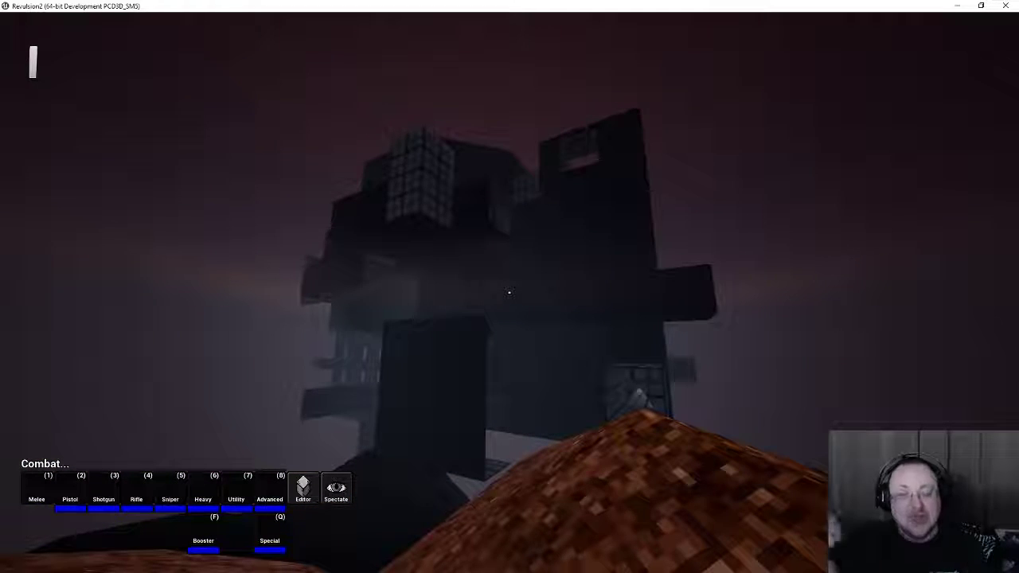
{"action": "key", "text": "w"}
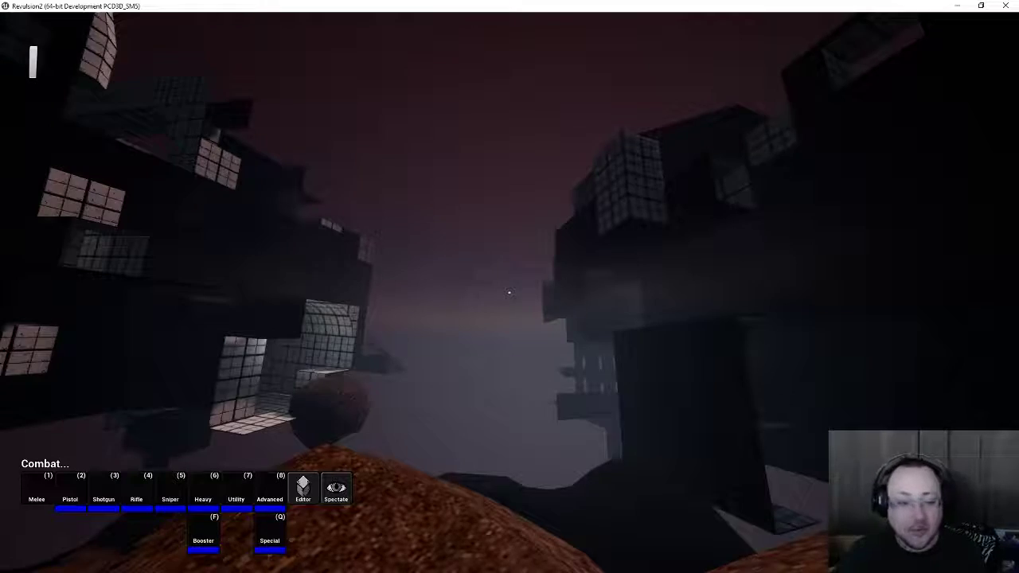
{"action": "key", "text": "w"}
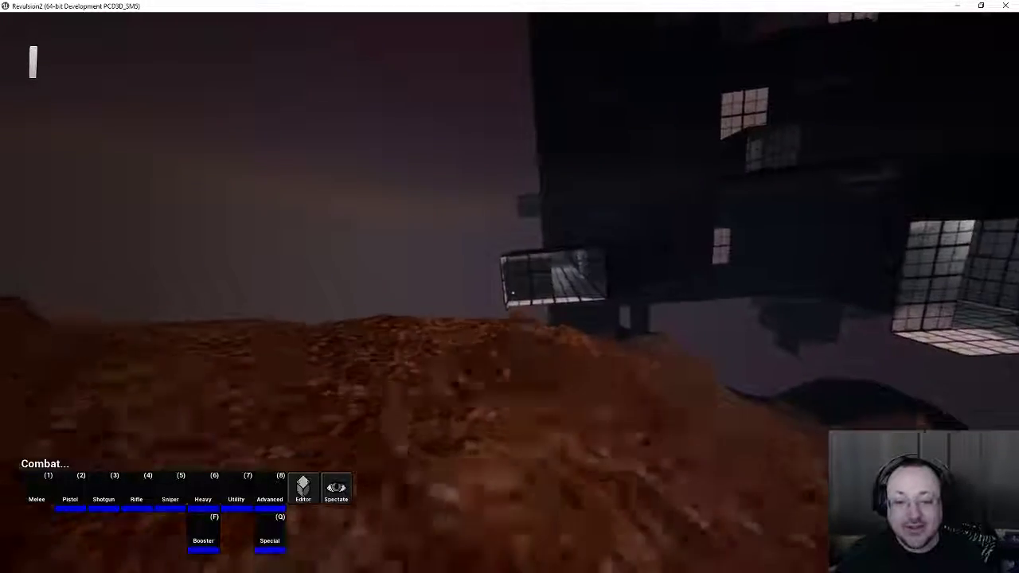
{"action": "key", "text": "w"}
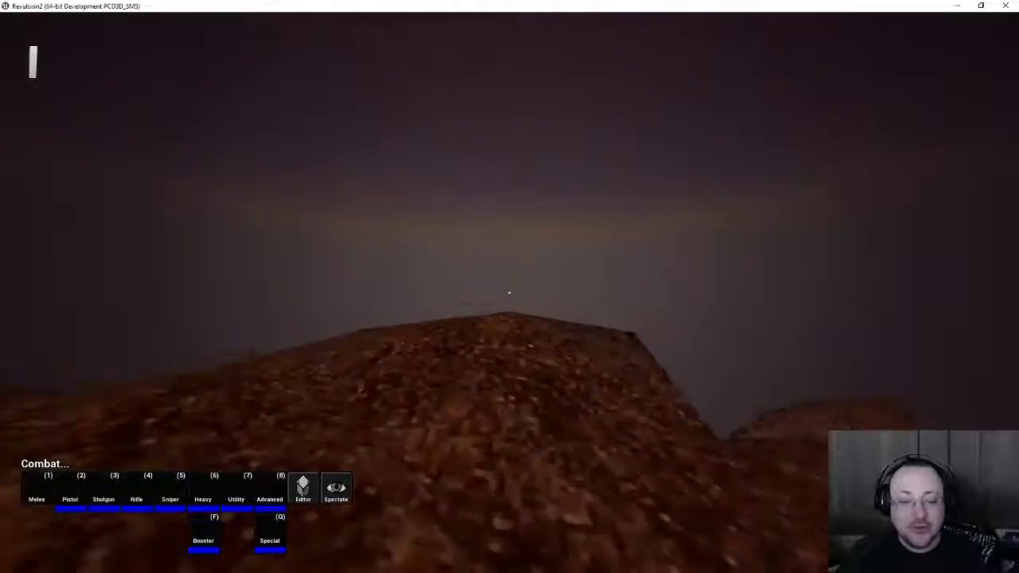
{"action": "key", "text": "w"}
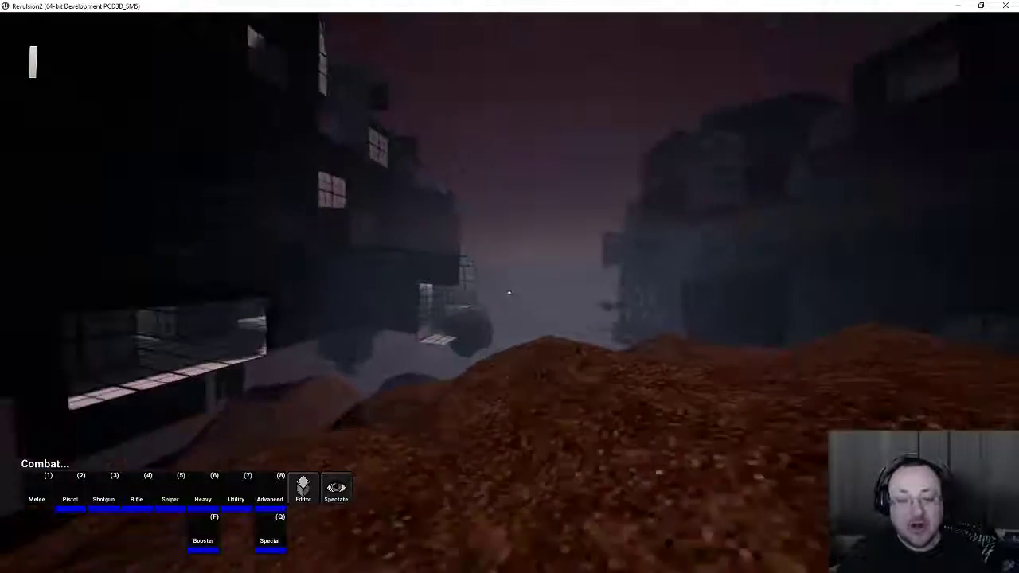
{"action": "key", "text": "w"}
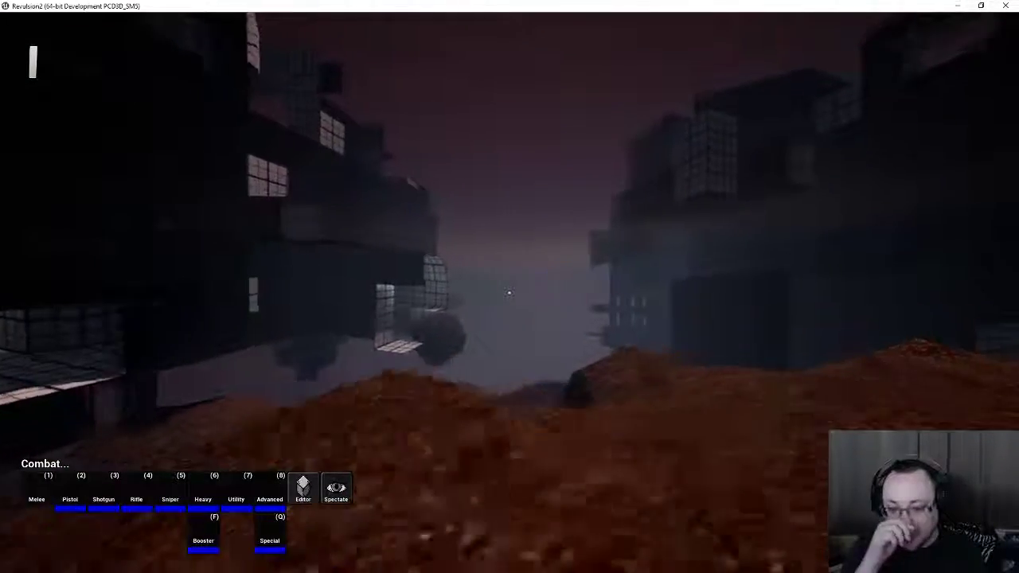
{"action": "key", "text": "w"}
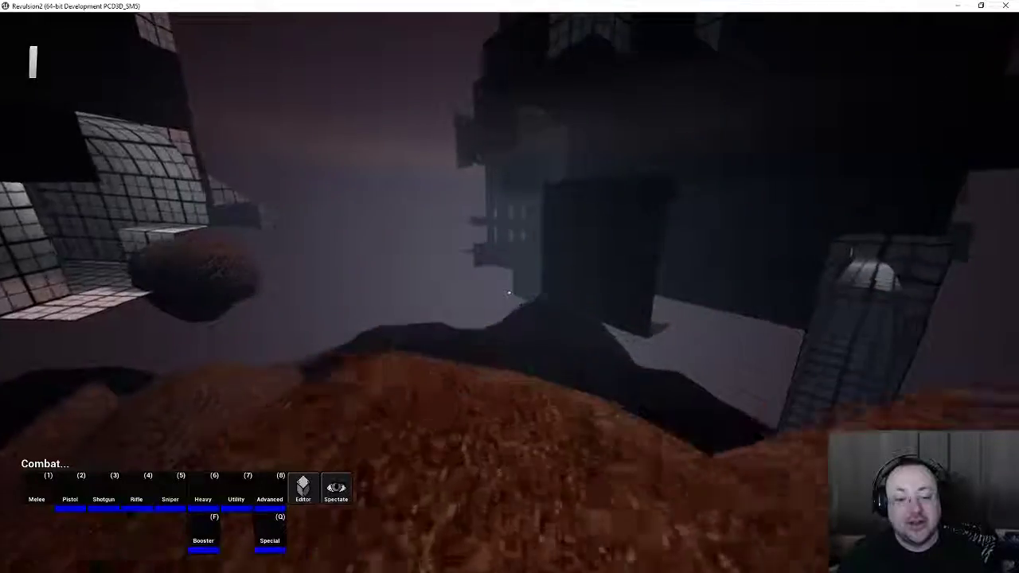
{"action": "key", "text": "w"}
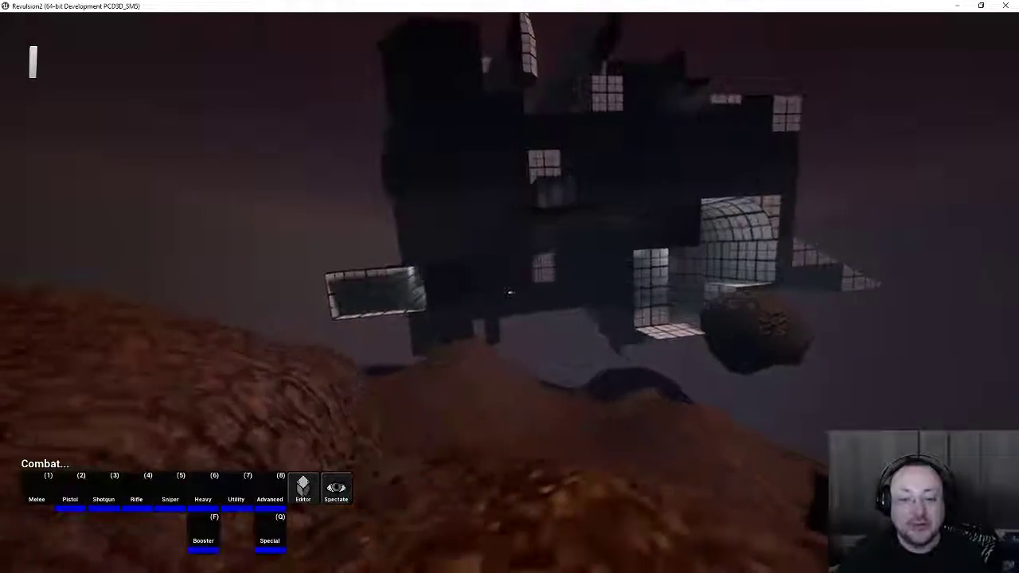
{"action": "key", "text": "w"}
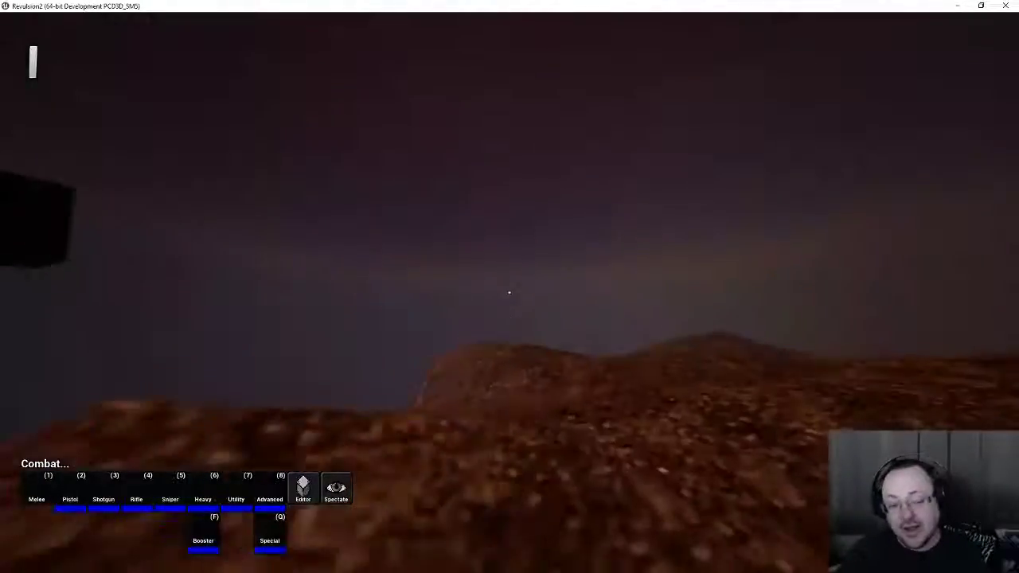
{"action": "key", "text": "w"}
Exit the running game and return to the Unreal Editor
{"action": "key", "text": "Tab"}
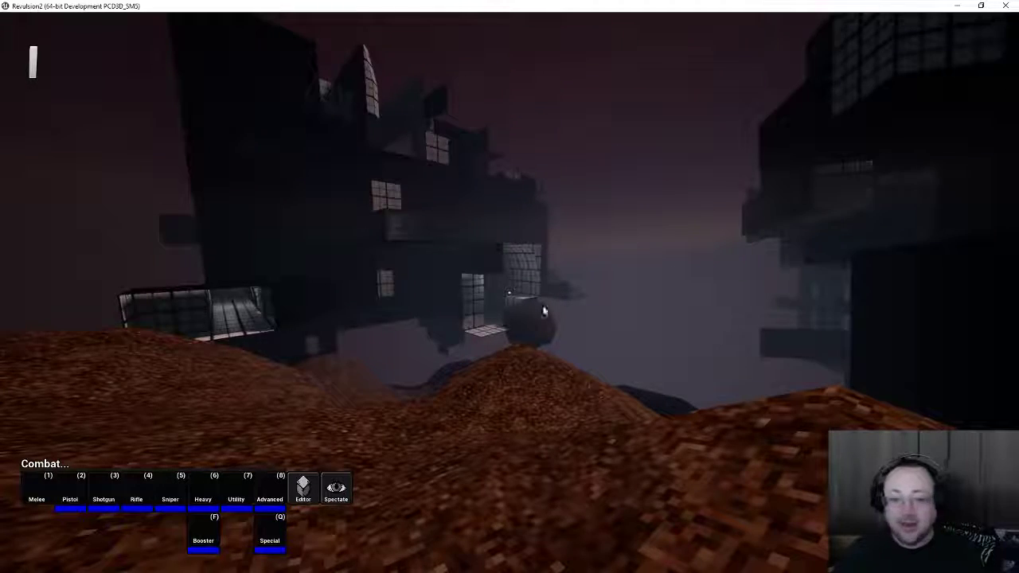
{"action": "key", "text": "Escape"}
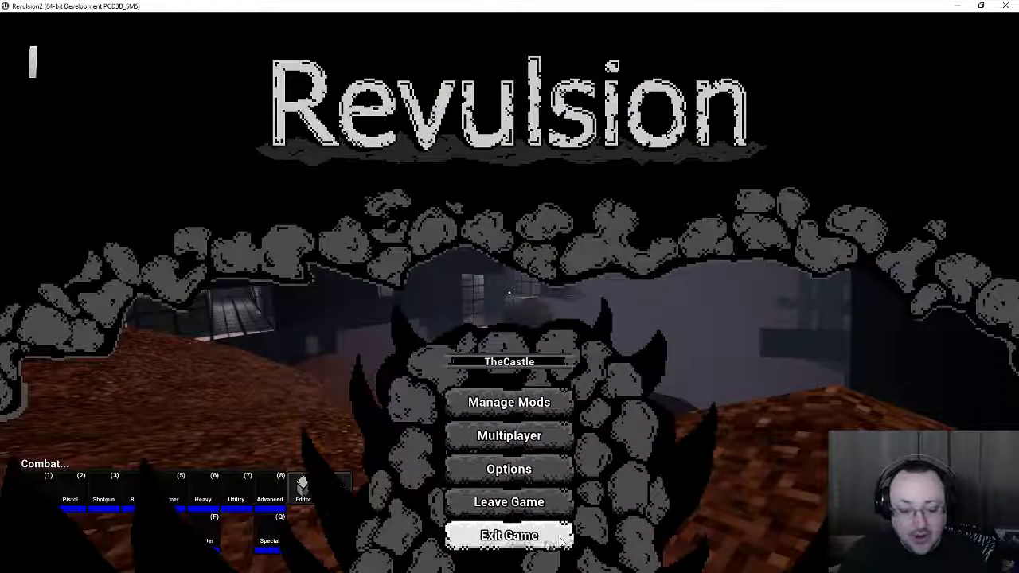
{"action": "left_click", "coordinate": [509, 535]}
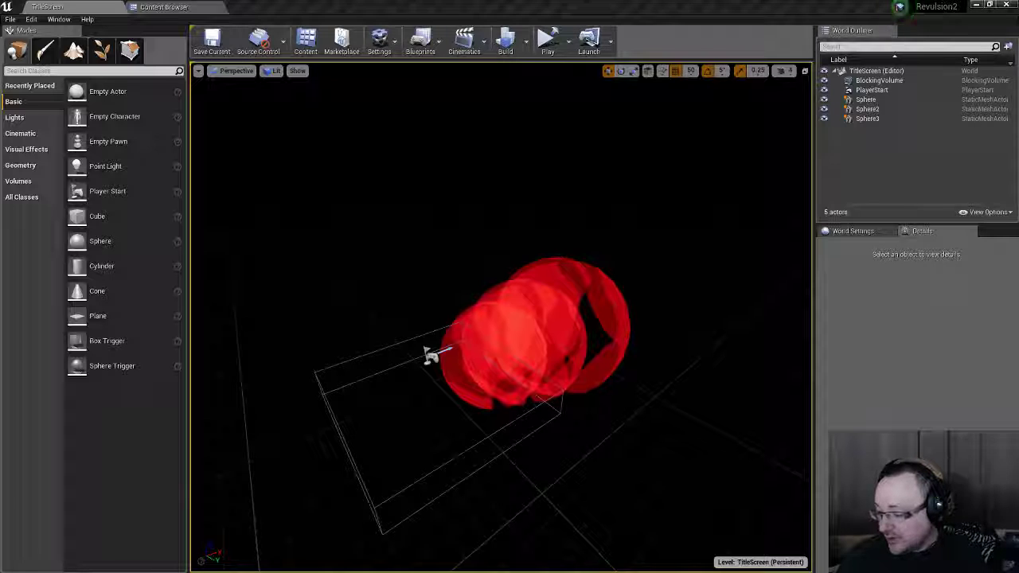
Switch to YouTube Studio and read the long Vlog 60 comment's new game and story sections, highlighting "That is an exceptional undertaking"
{"action": "key", "text": "alt+Tab"}
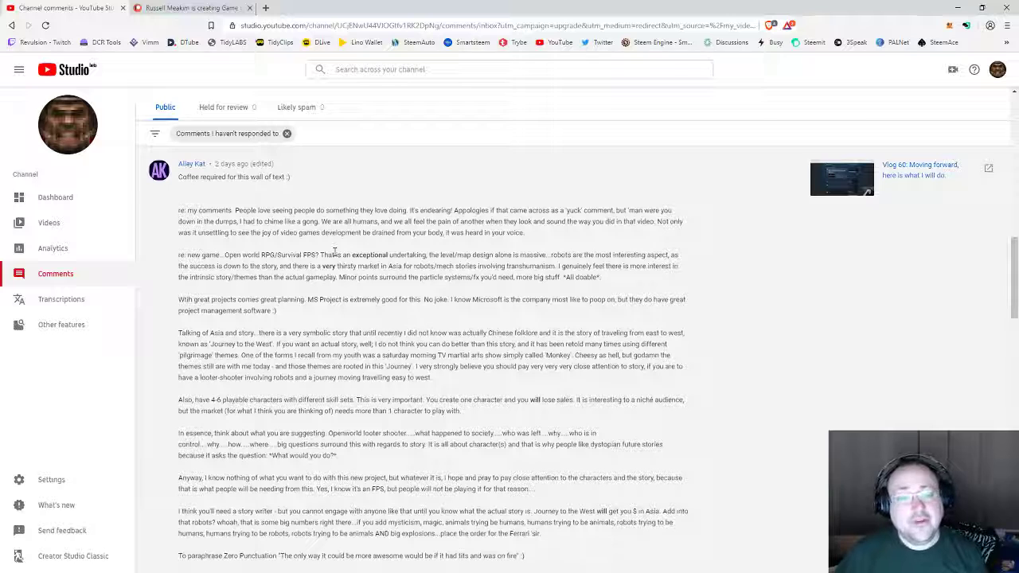
{"action": "left_click_drag", "start_coordinate": [321, 255], "coordinate": [427, 256]}
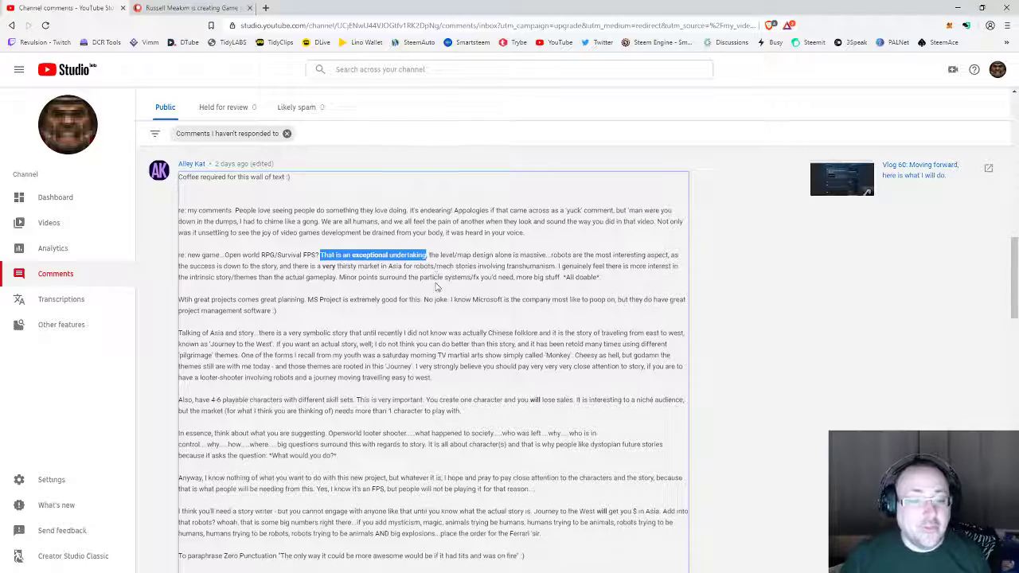
{"action": "scroll", "coordinate": [436, 280], "scroll_direction": "down", "scroll_amount": 1}
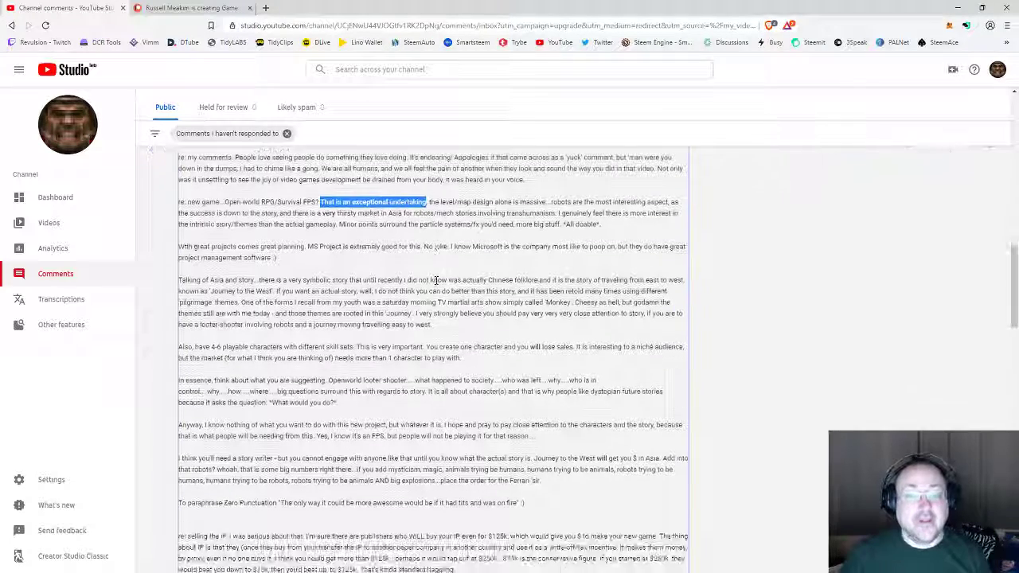
{"action": "scroll", "coordinate": [436, 282], "scroll_direction": "down", "scroll_amount": 1}
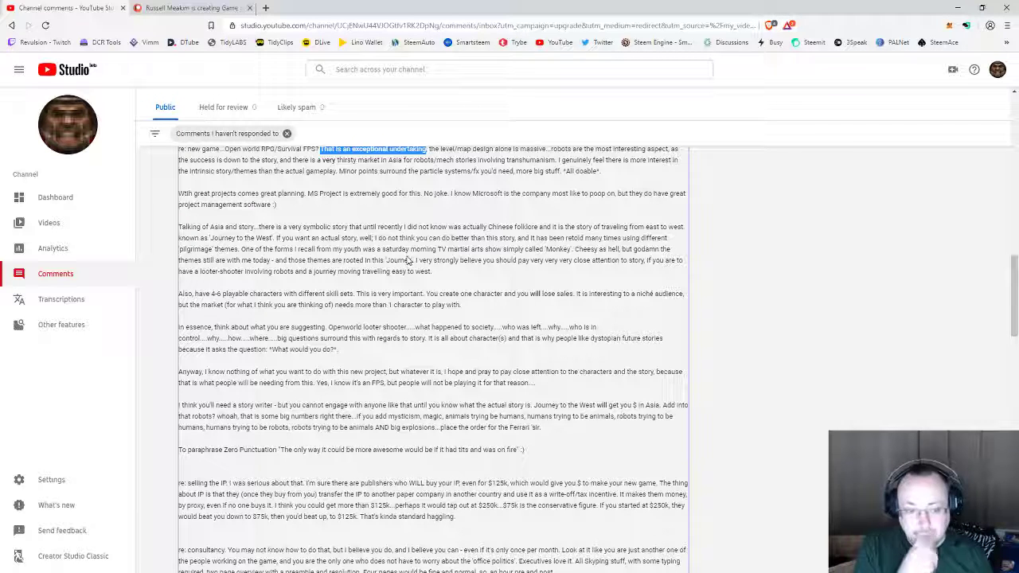
{"action": "scroll", "coordinate": [480, 279], "scroll_direction": "down", "scroll_amount": 1}
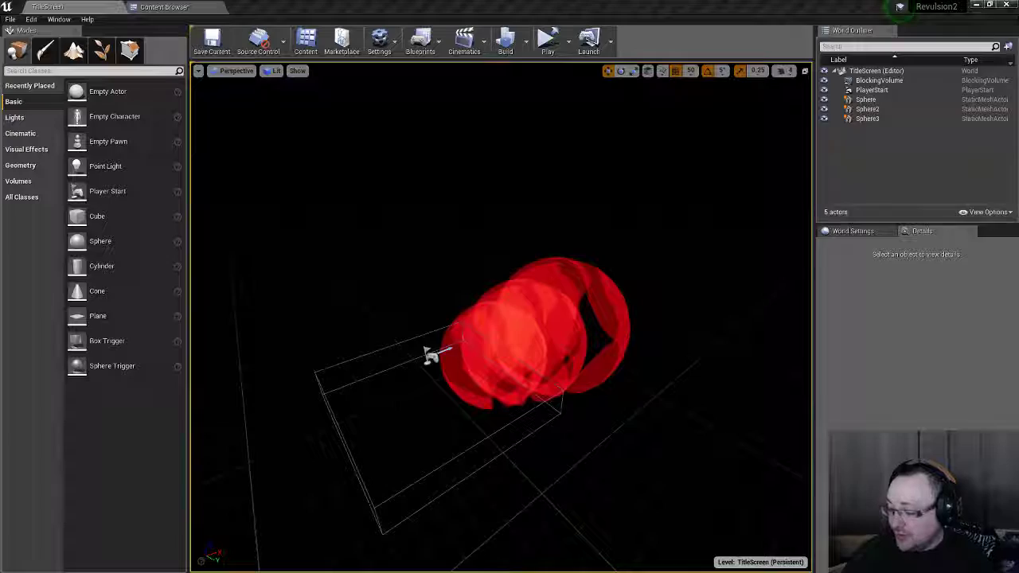
Return to the YouTube Studio comment and read its remaining sections on selling the IP, consultancy, Steam sales and asking for help
{"action": "key", "text": "alt+Tab"}
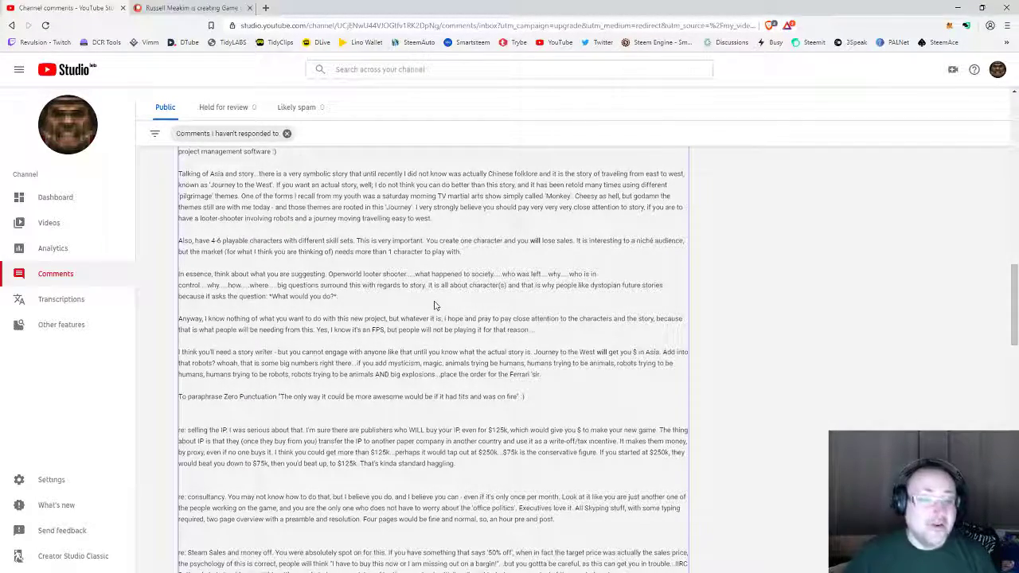
{"action": "scroll", "coordinate": [434, 302], "scroll_direction": "down", "scroll_amount": 2}
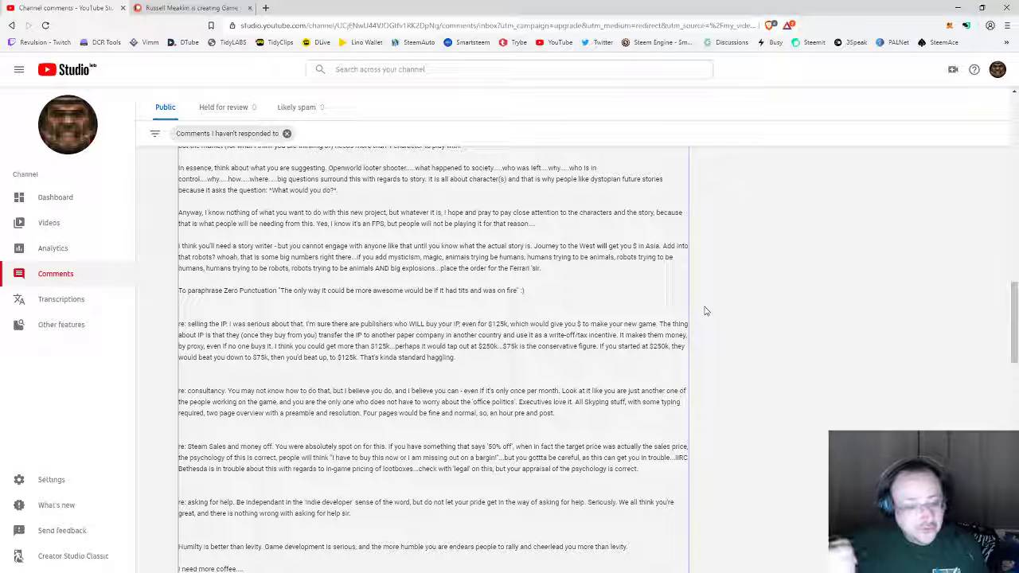
{"action": "scroll", "coordinate": [726, 296], "scroll_direction": "down", "scroll_amount": 1}
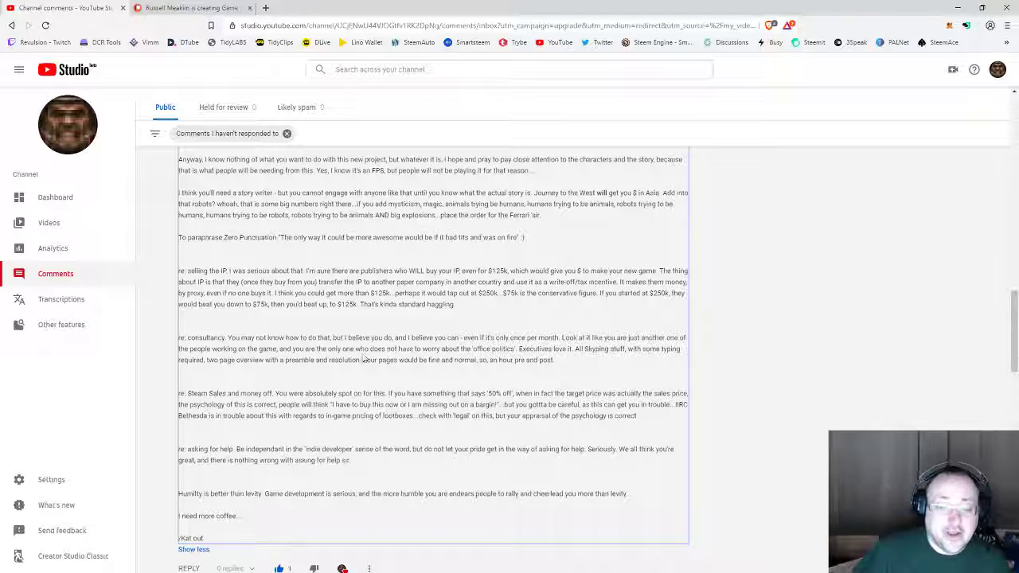
Review the long Vlog 60 comment's opening and story sections again, and go back to the Cyberpunk architecture comment above it
{"action": "scroll", "coordinate": [742, 376], "scroll_direction": "up", "scroll_amount": 5}
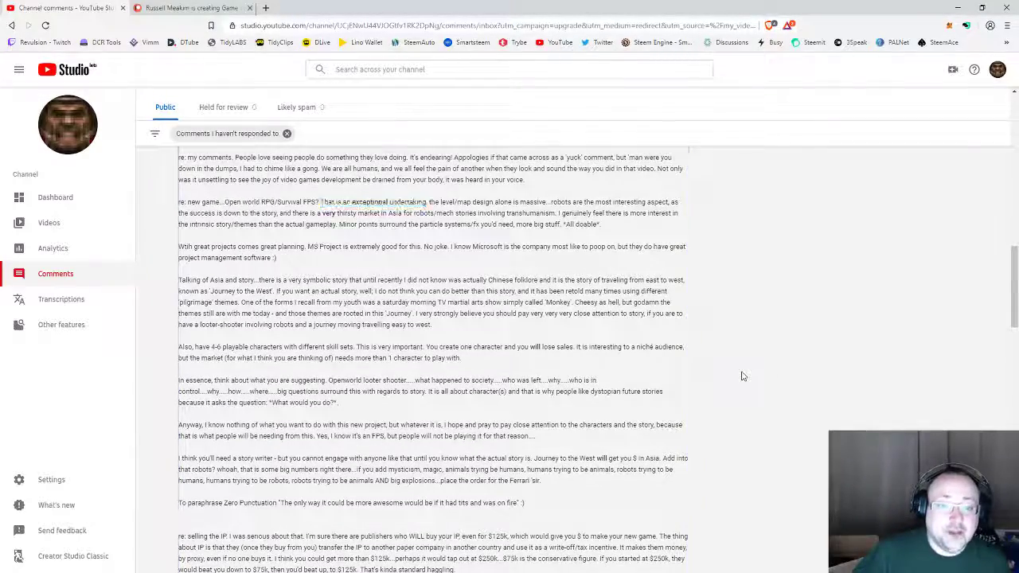
{"action": "scroll", "coordinate": [614, 391], "scroll_direction": "up", "scroll_amount": 2}
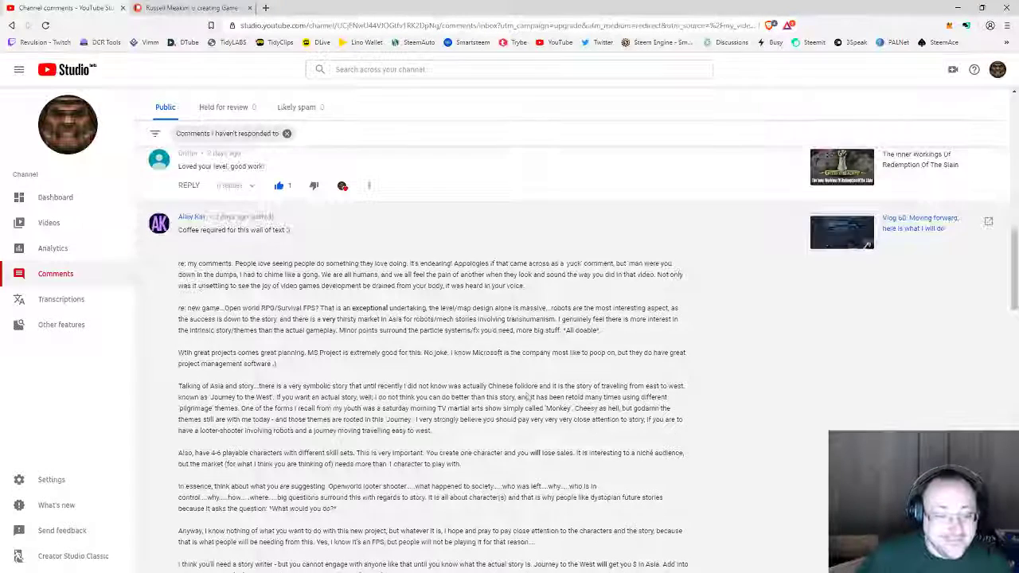
{"action": "scroll", "coordinate": [478, 358], "scroll_direction": "down", "scroll_amount": 2}
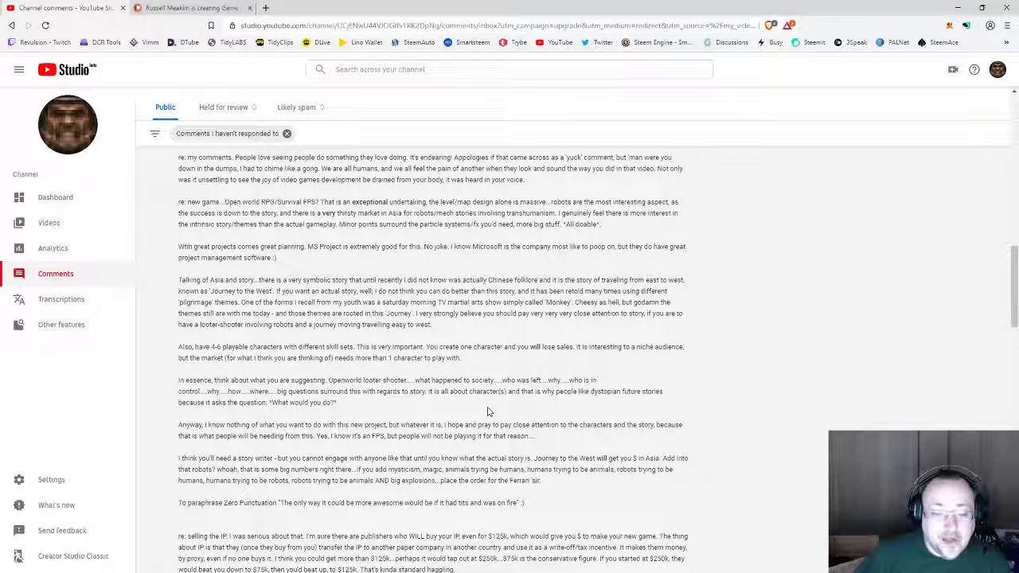
{"action": "scroll", "coordinate": [488, 411], "scroll_direction": "up", "scroll_amount": 1}
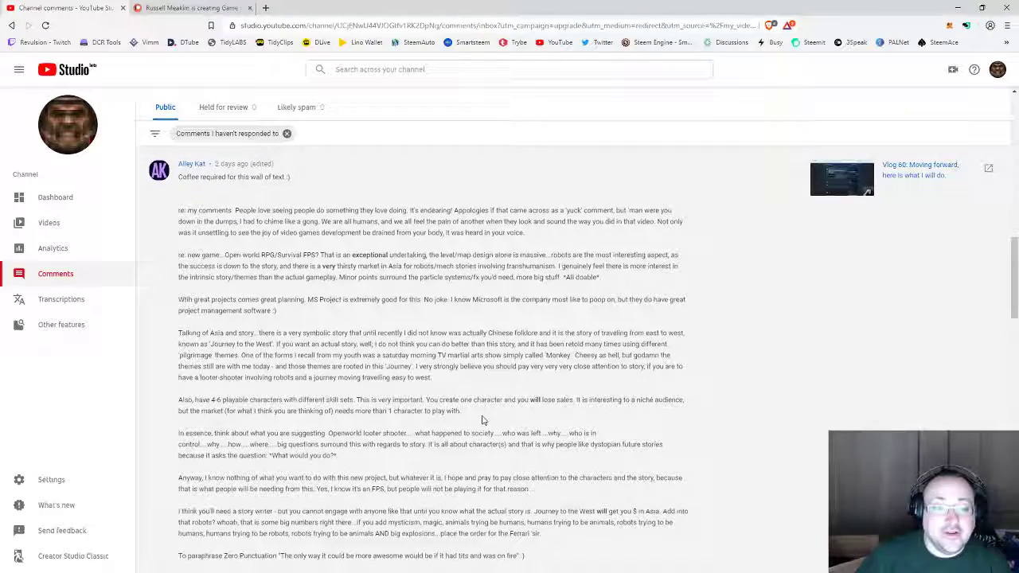
{"action": "scroll", "coordinate": [482, 420], "scroll_direction": "up", "scroll_amount": 3}
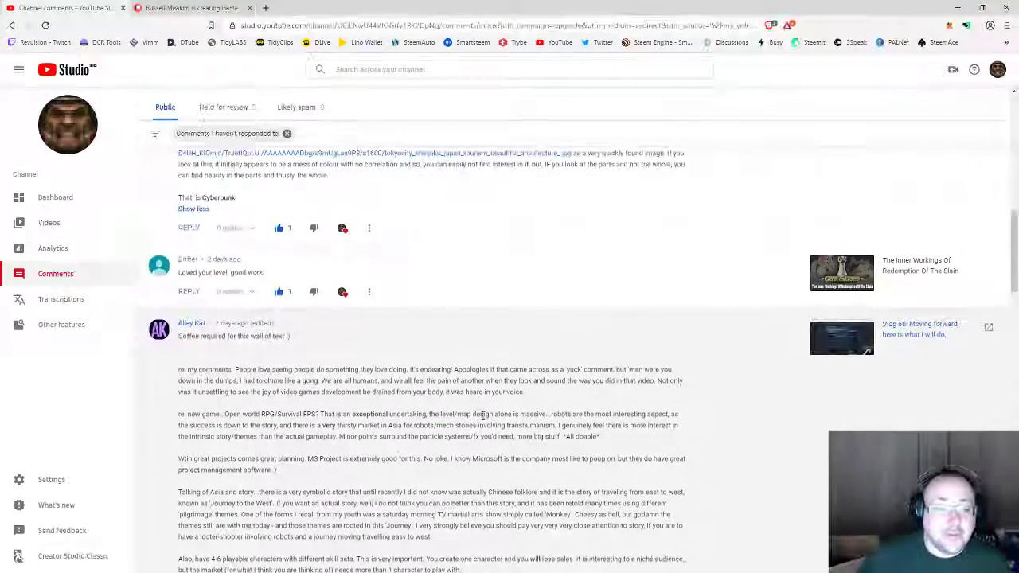
{"action": "scroll", "coordinate": [483, 439], "scroll_direction": "up", "scroll_amount": 3}
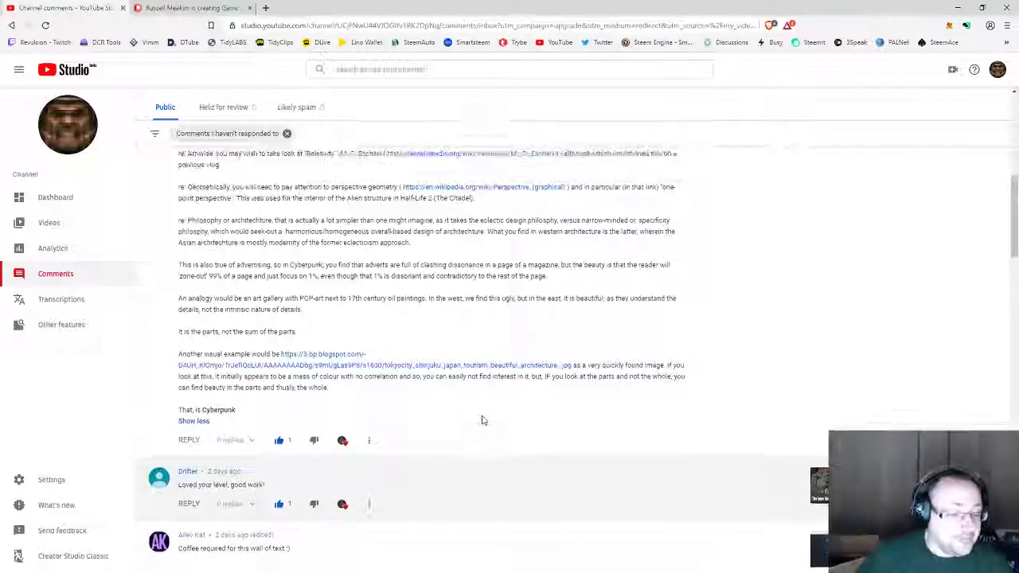